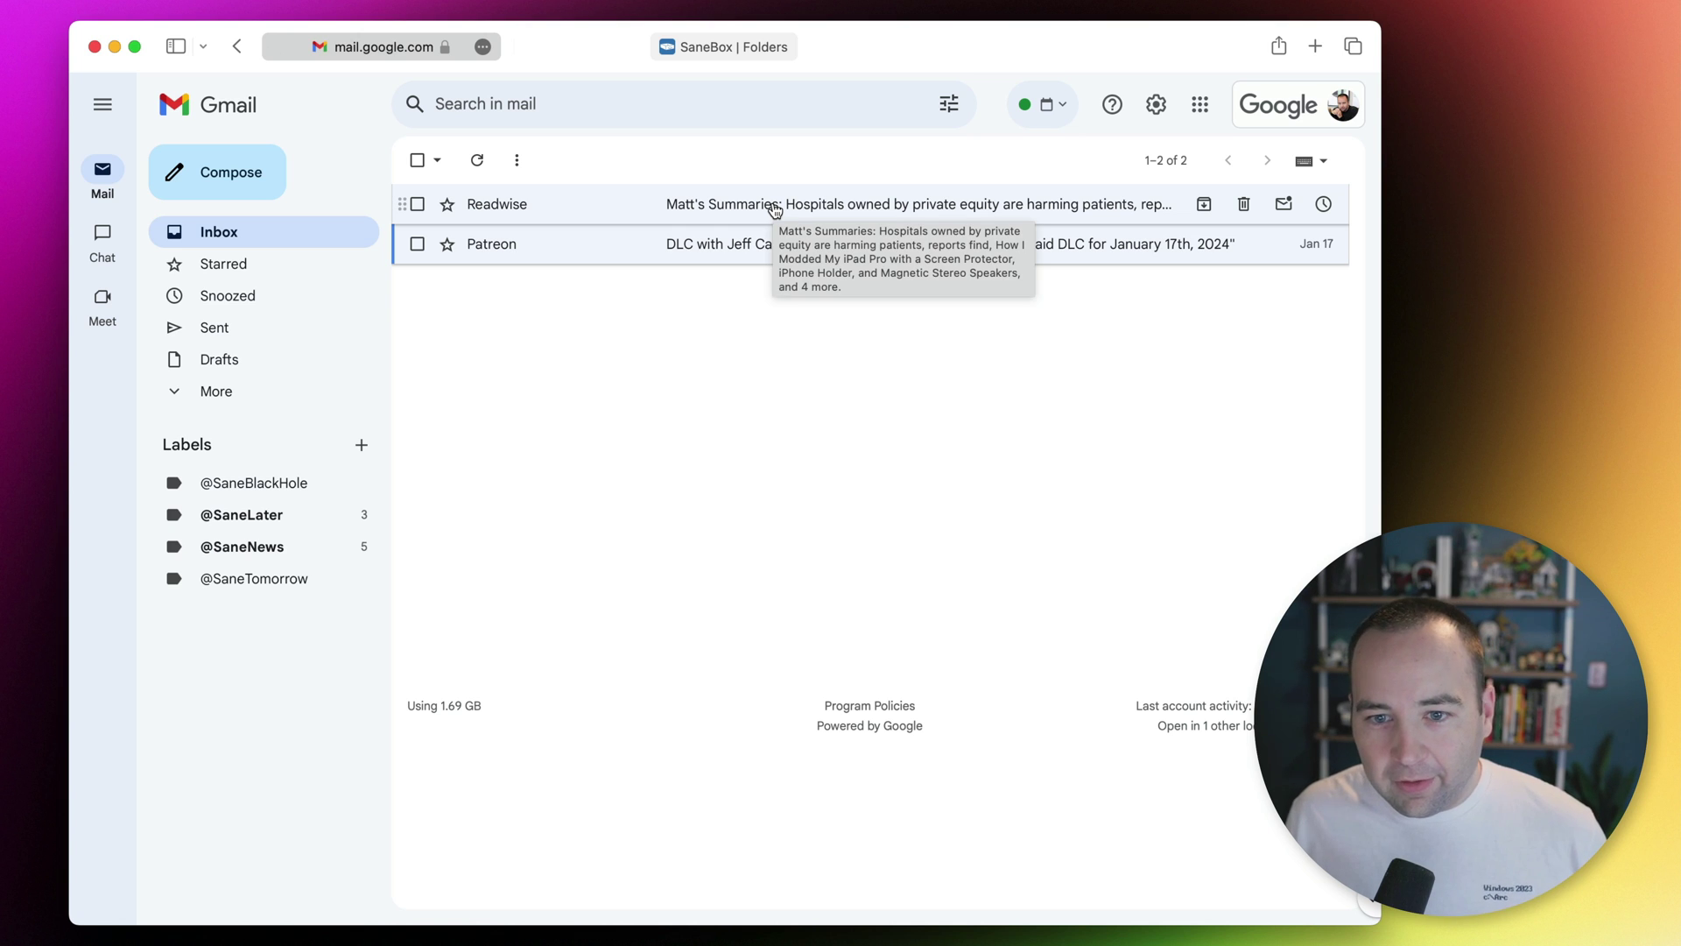
pyautogui.click(687, 347)
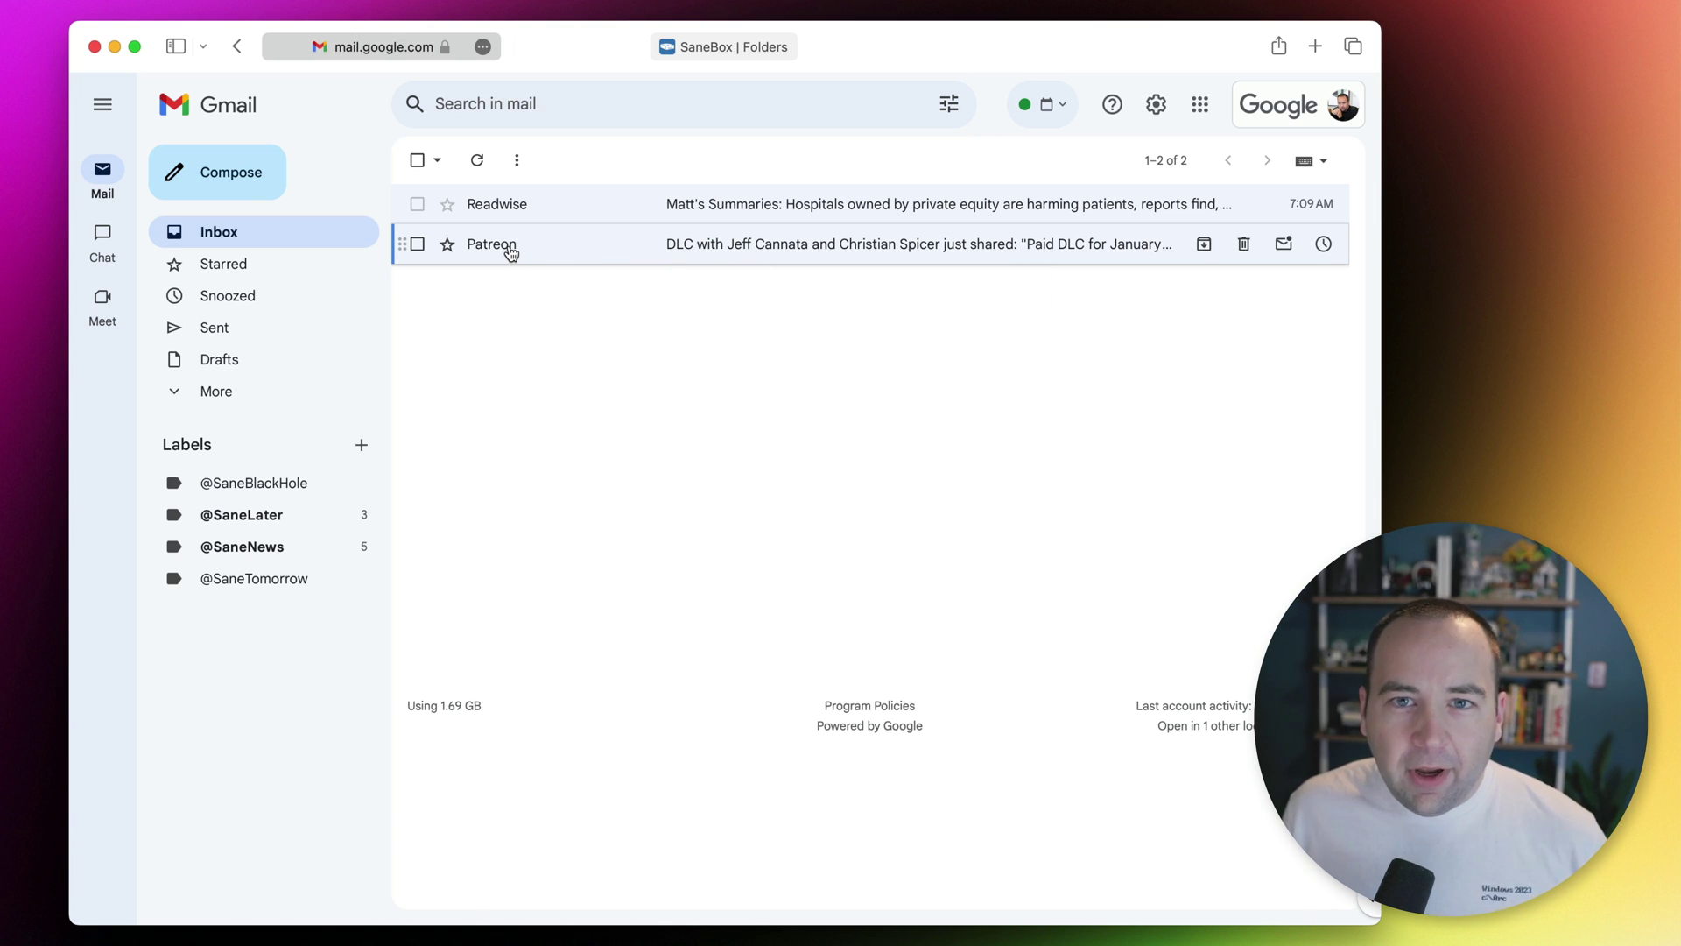
pyautogui.moveTo(510, 253)
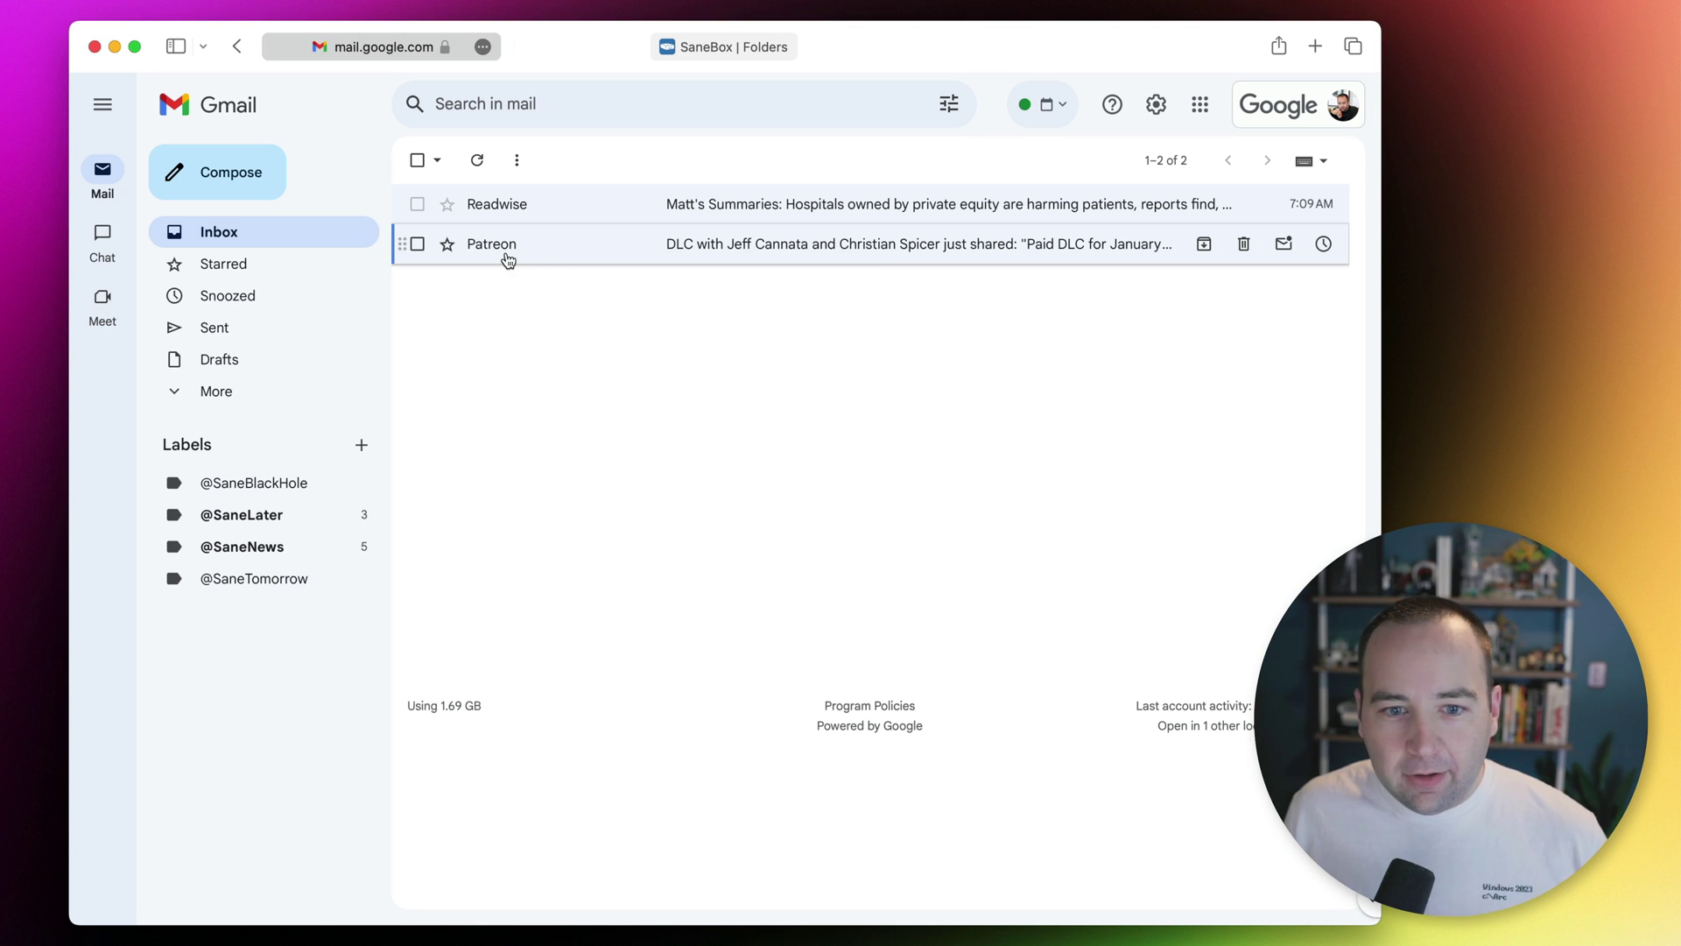
pyautogui.moveTo(508, 260); pyautogui.dragTo(230, 515)
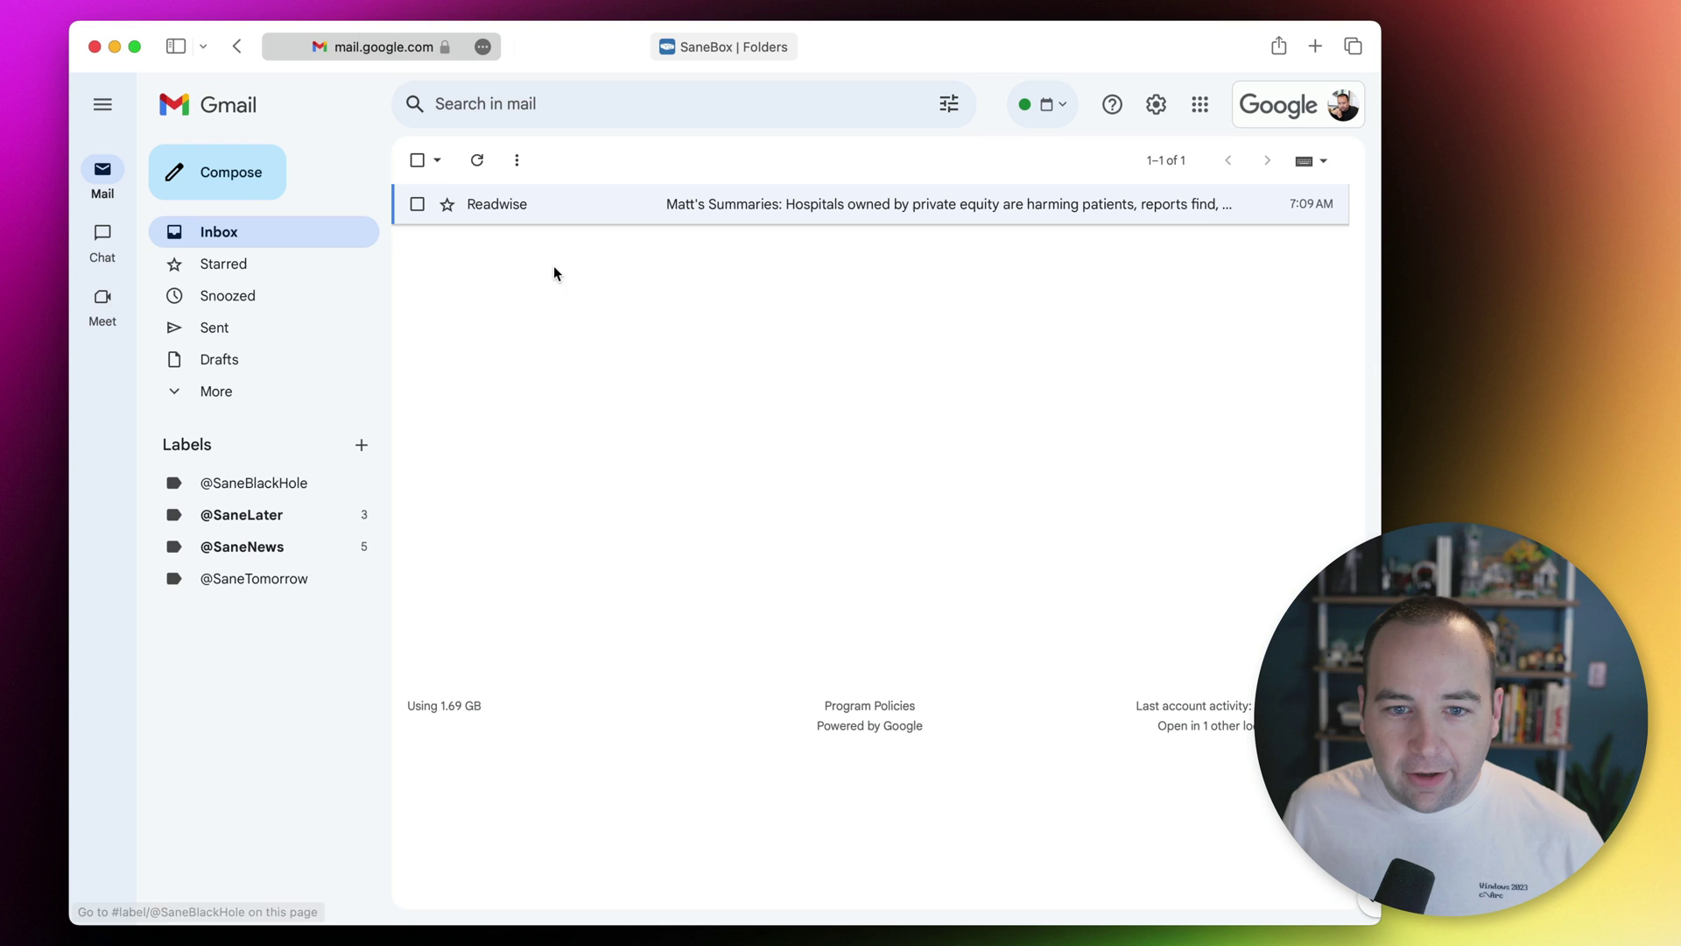
pyautogui.click(303, 519)
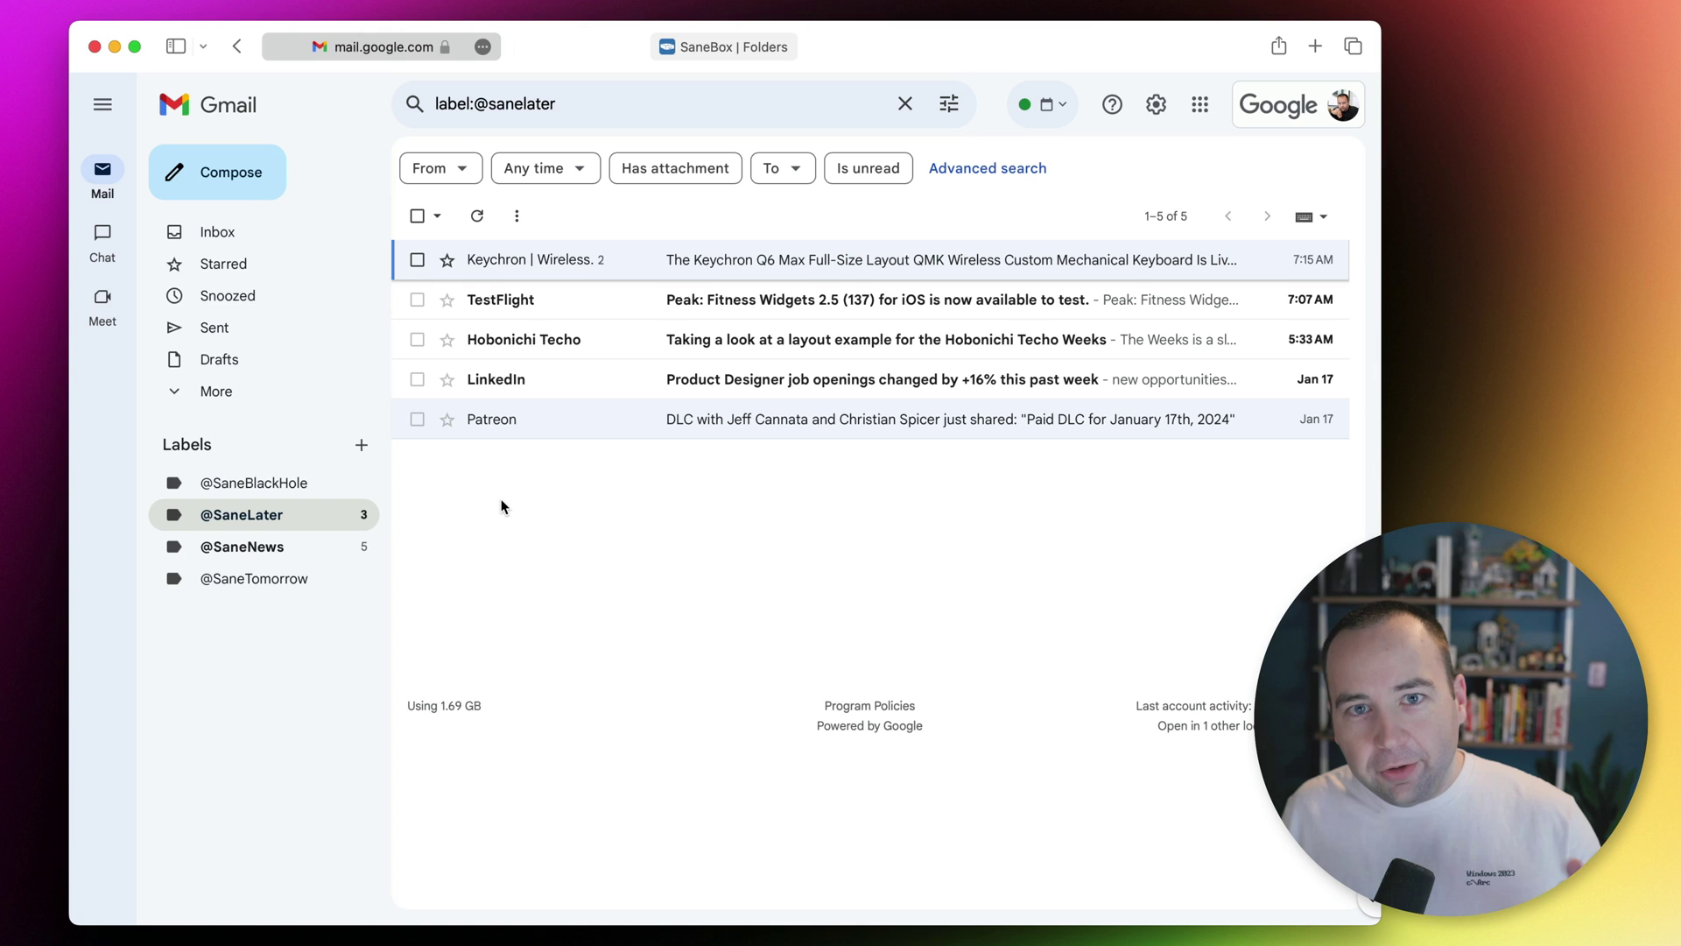
pyautogui.click(274, 554)
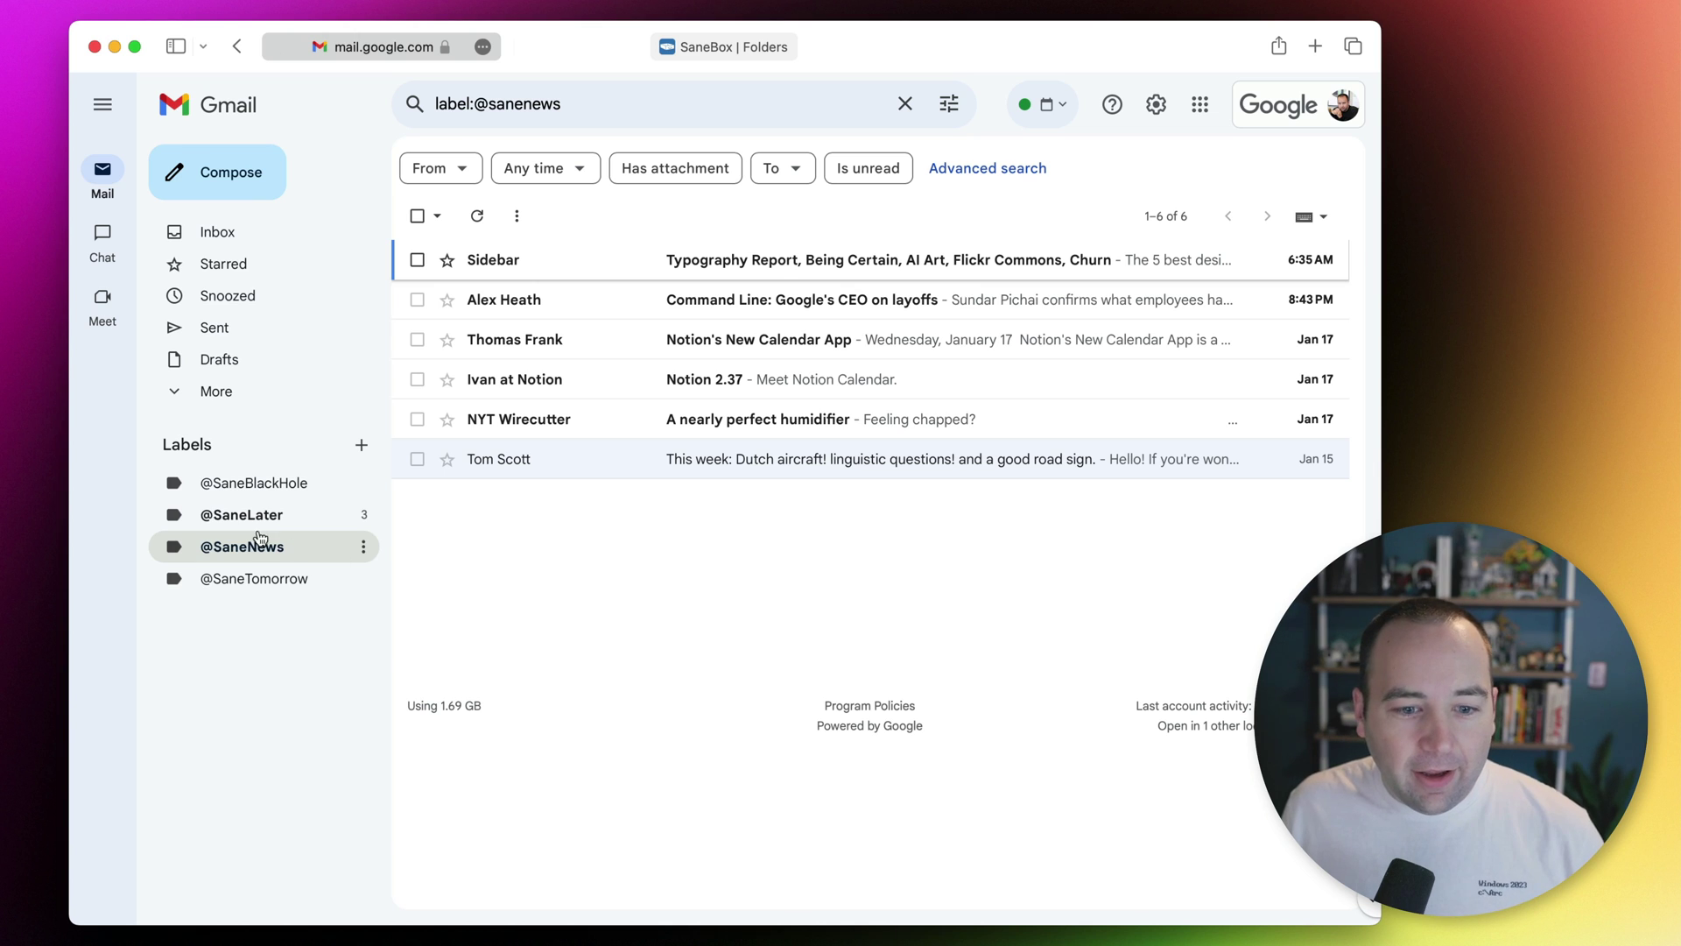
pyautogui.click(240, 236)
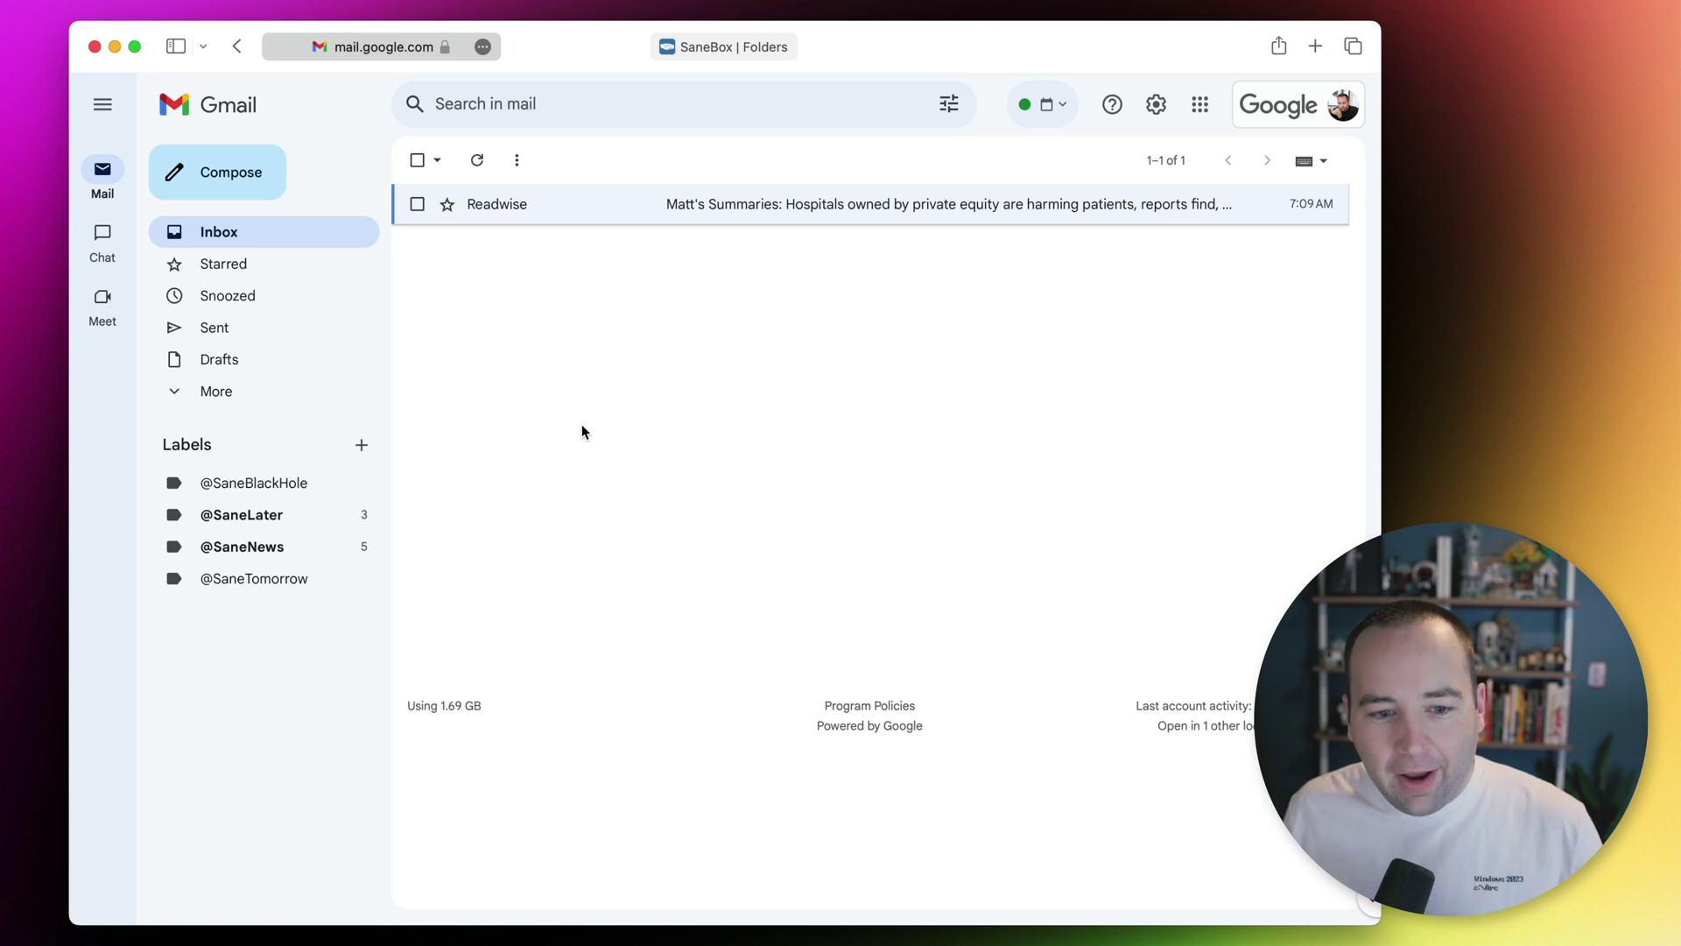
pyautogui.click(254, 483)
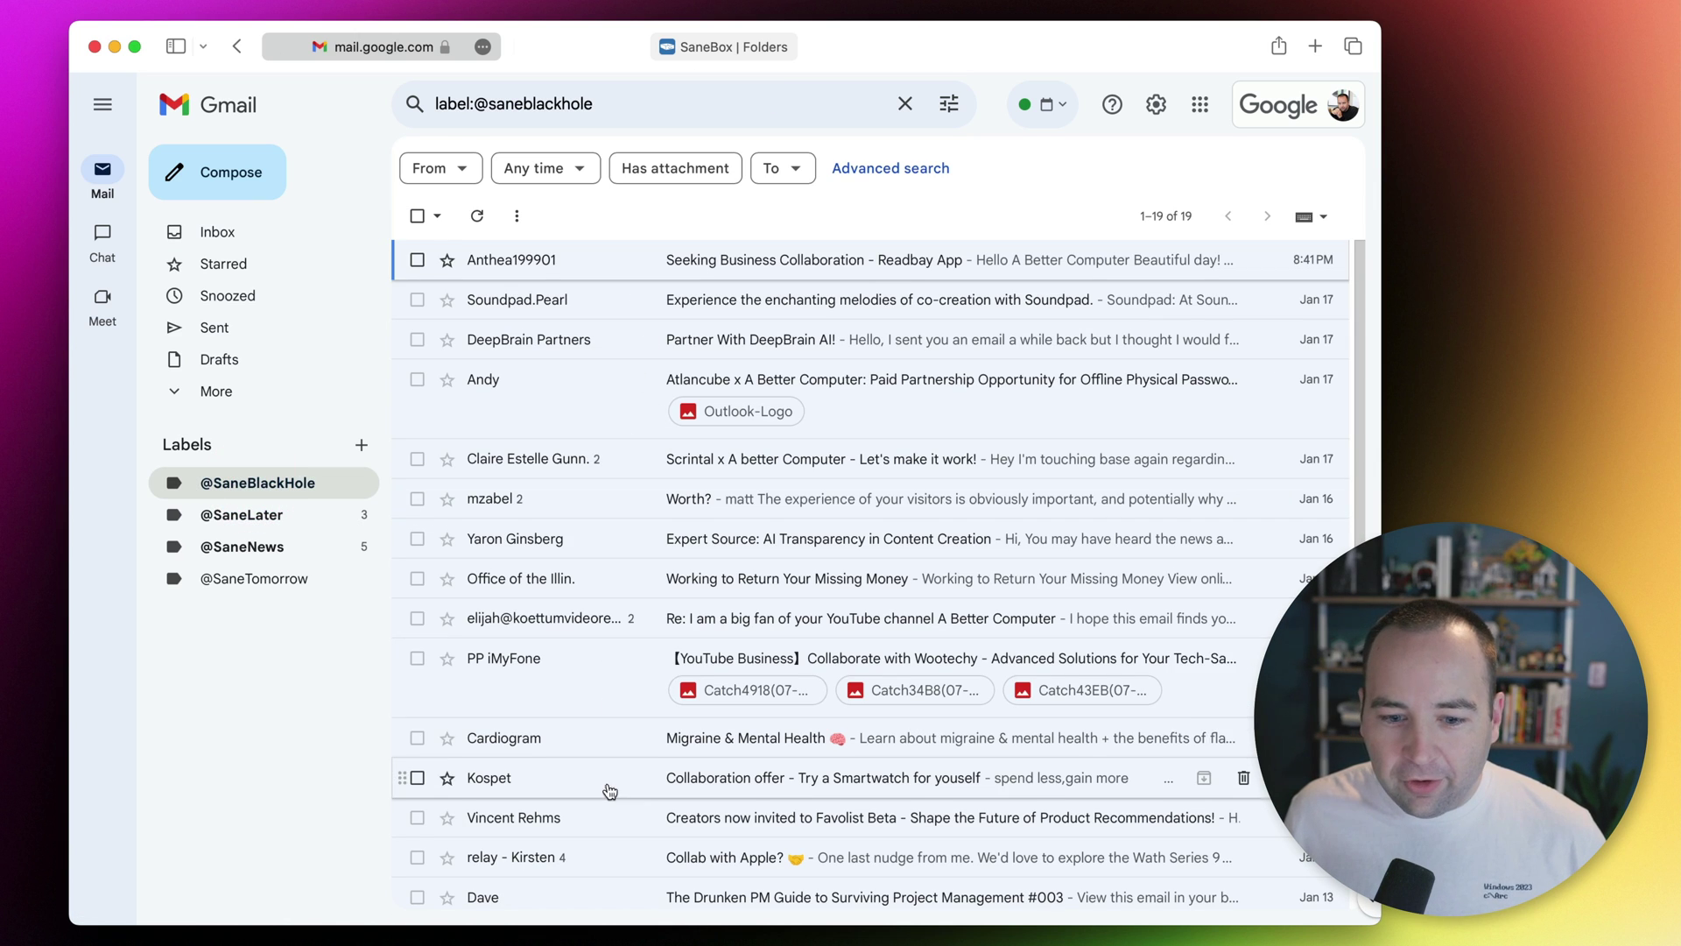
pyautogui.click(209, 232)
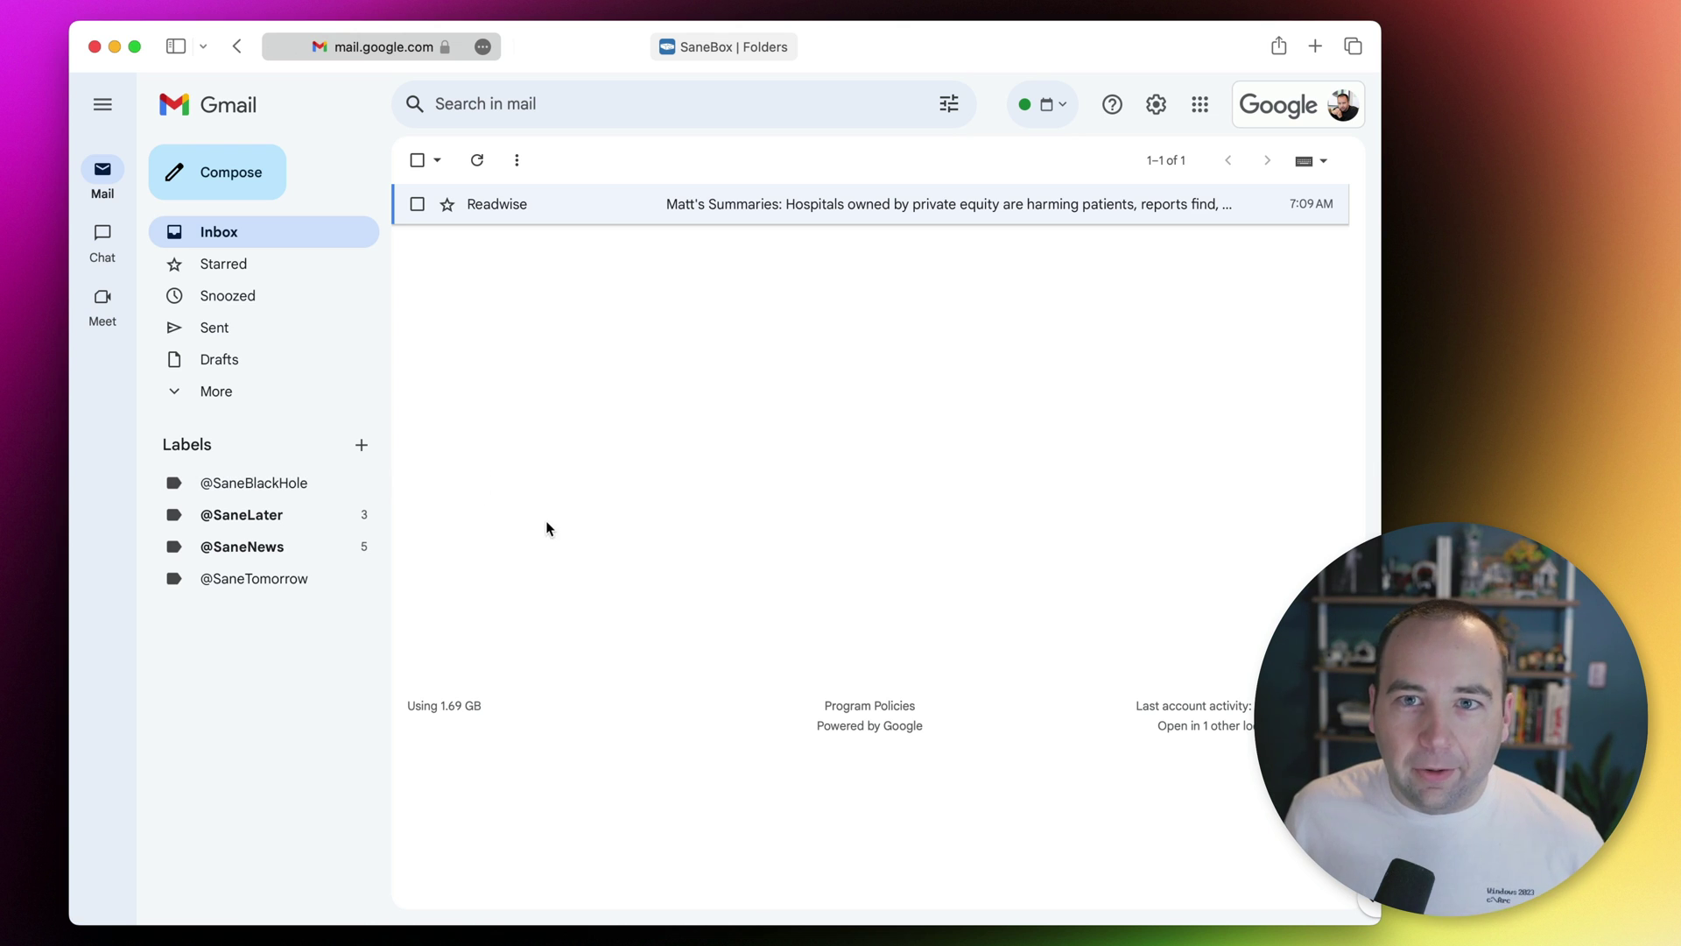
pyautogui.click(263, 521)
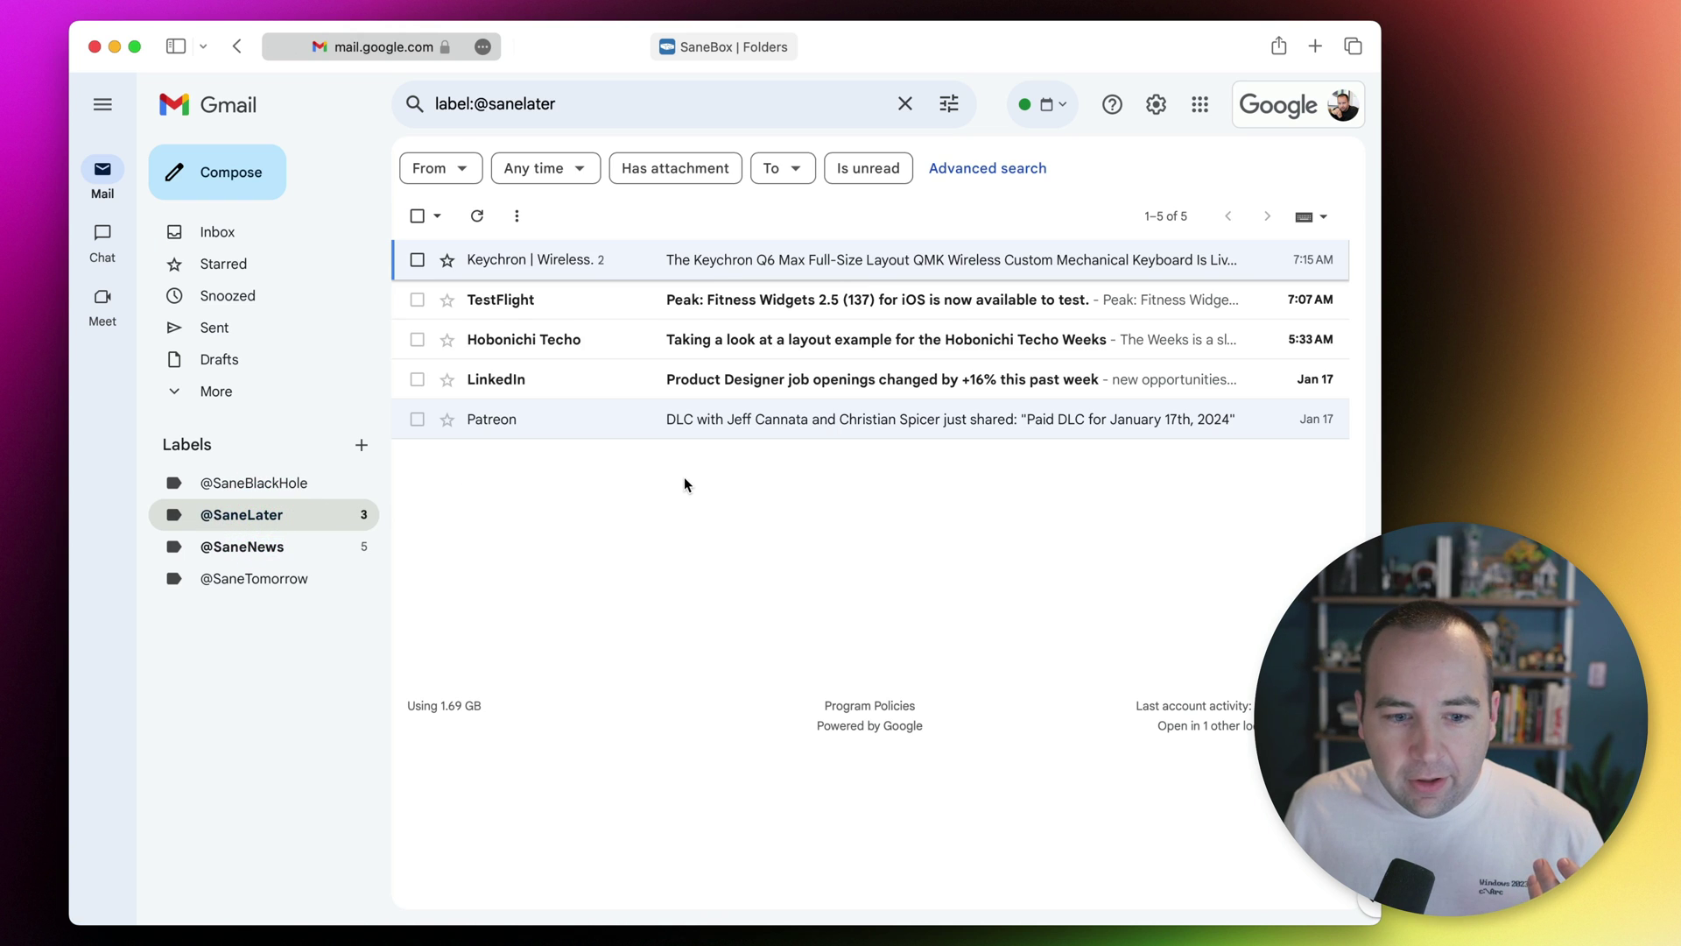
pyautogui.click(261, 548)
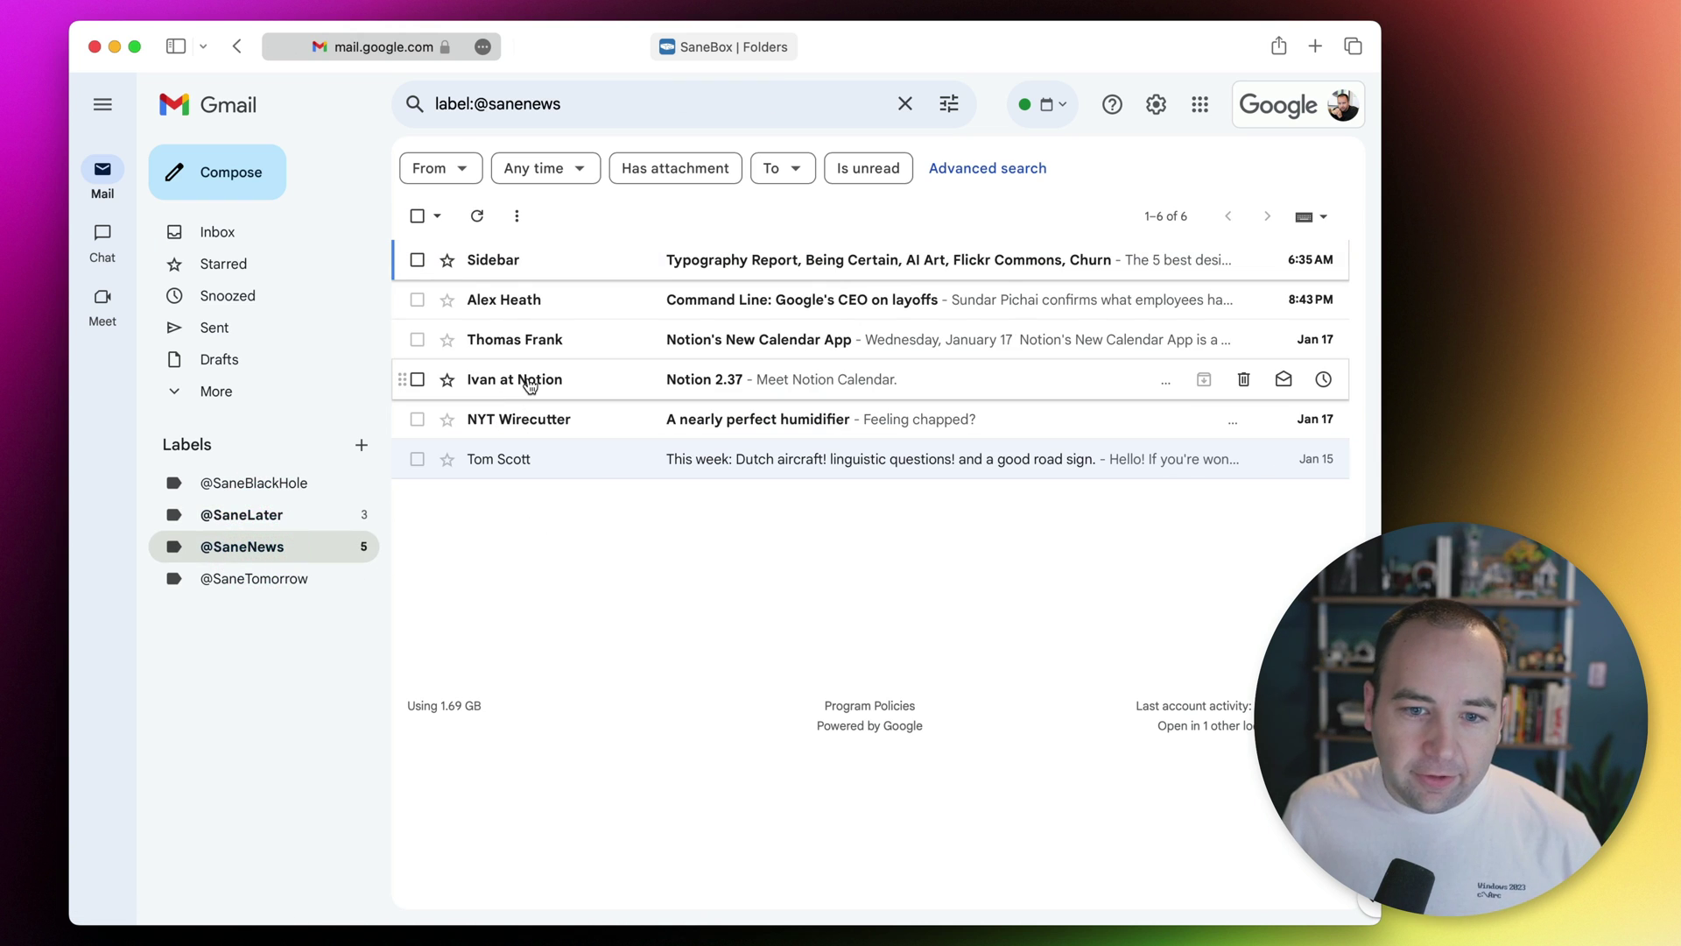
pyautogui.moveTo(530, 386)
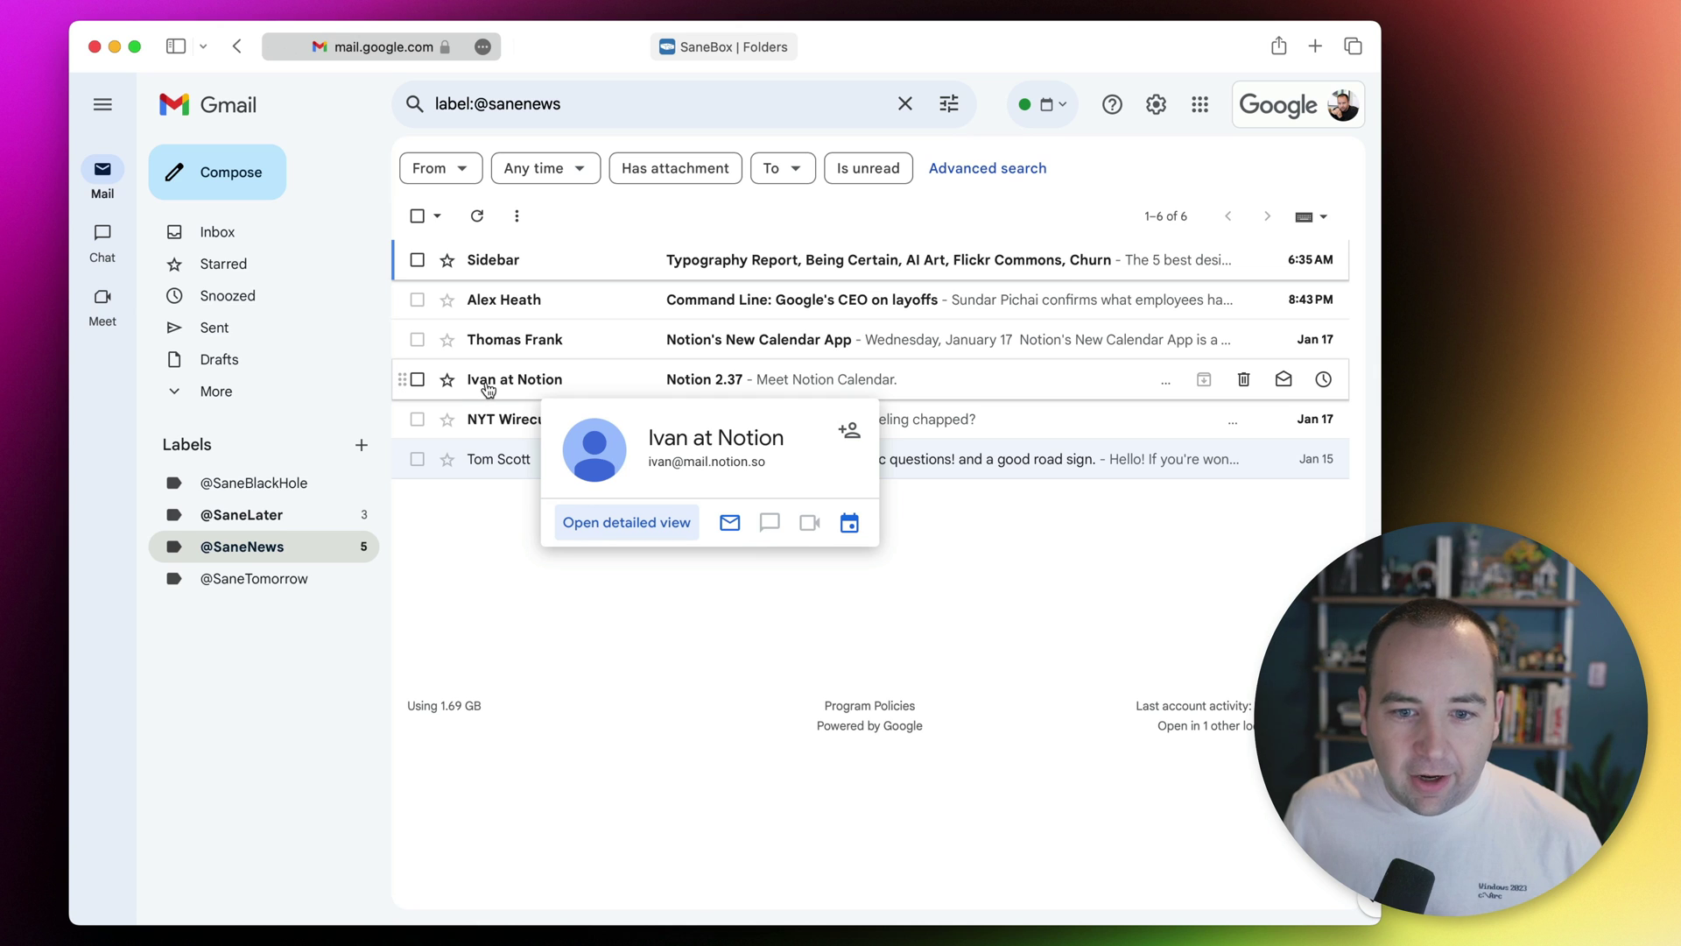
pyautogui.moveTo(487, 388); pyautogui.dragTo(331, 507)
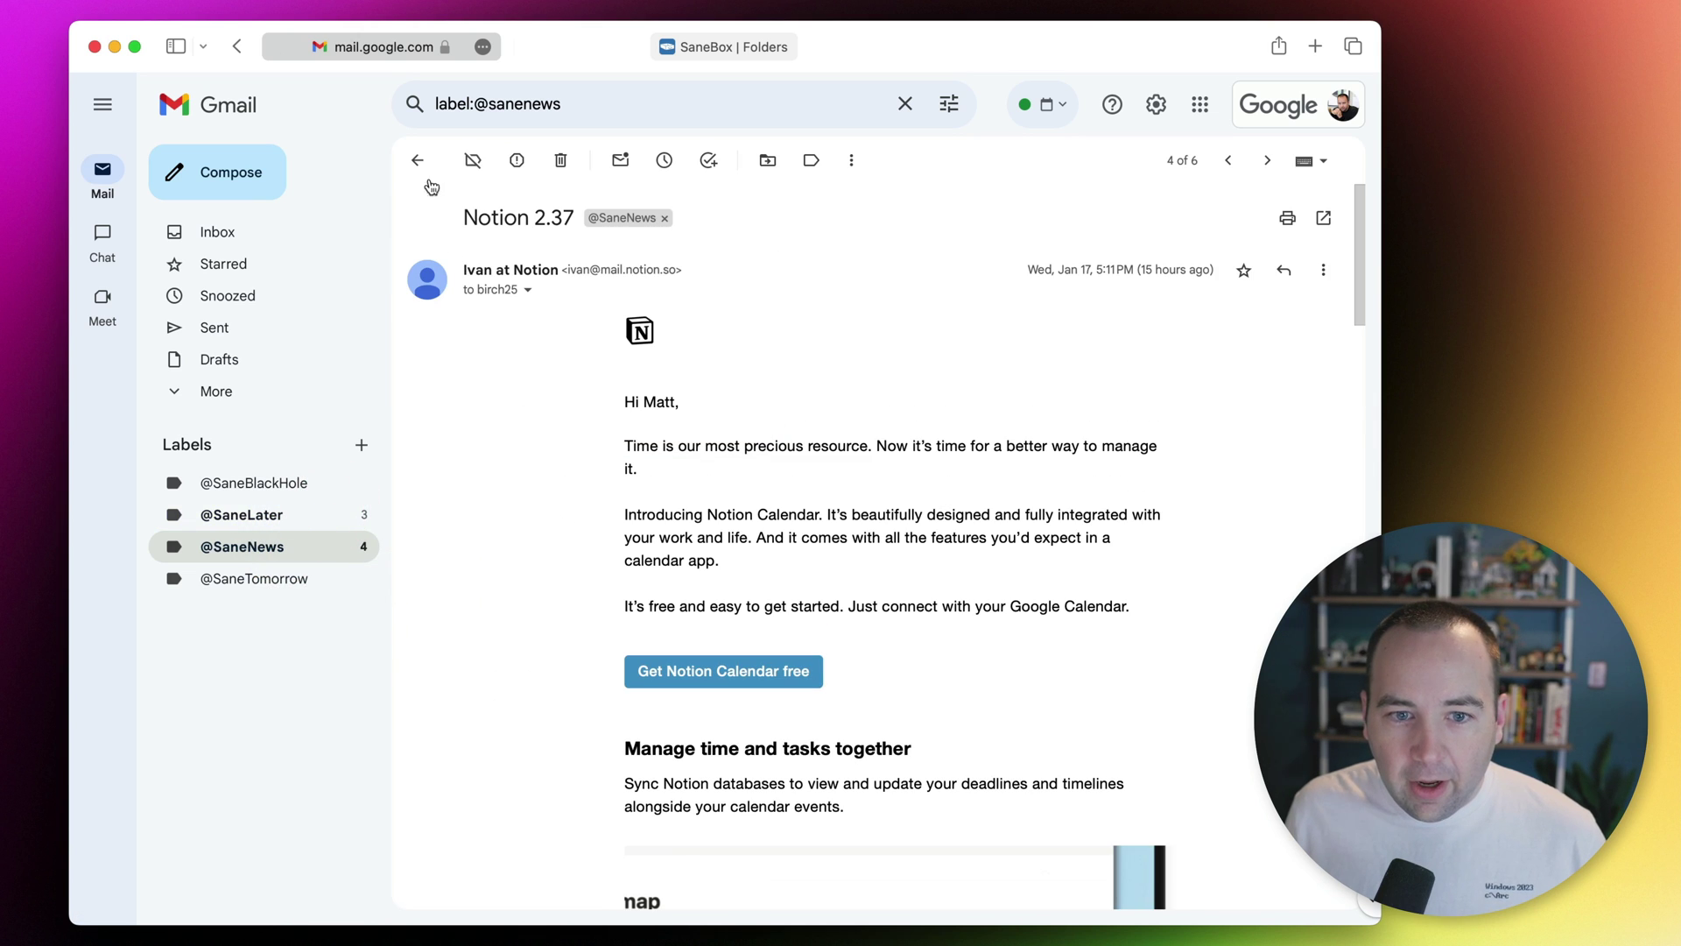
pyautogui.click(413, 158)
pyautogui.click(611, 592)
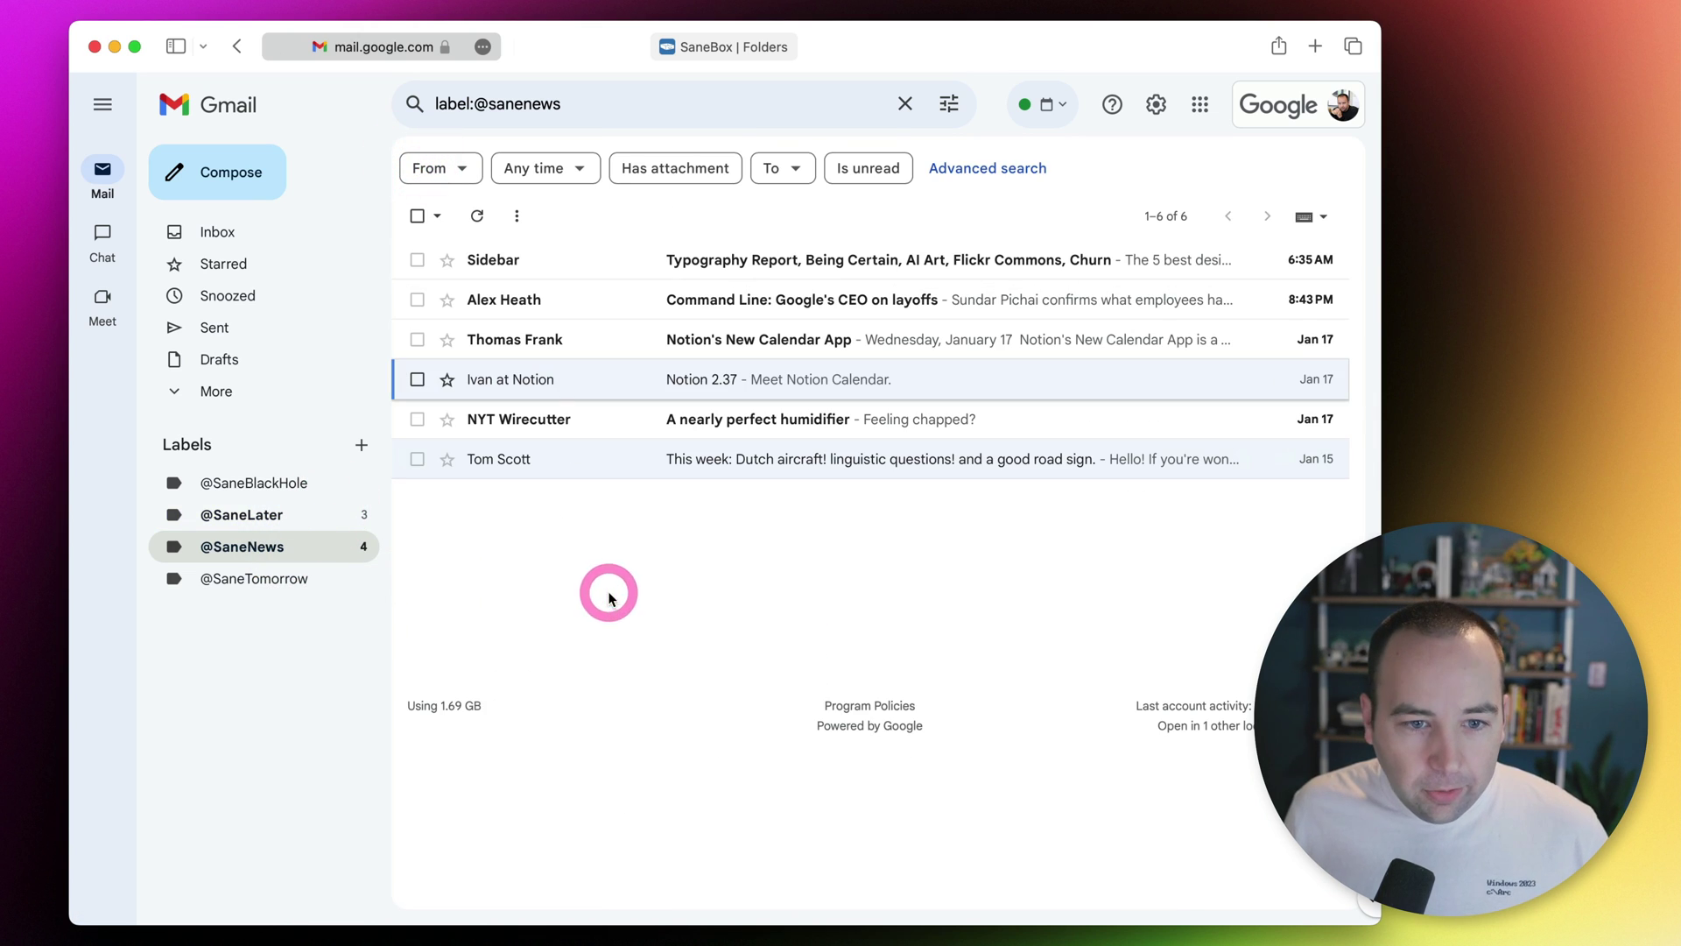
pyautogui.click(242, 230)
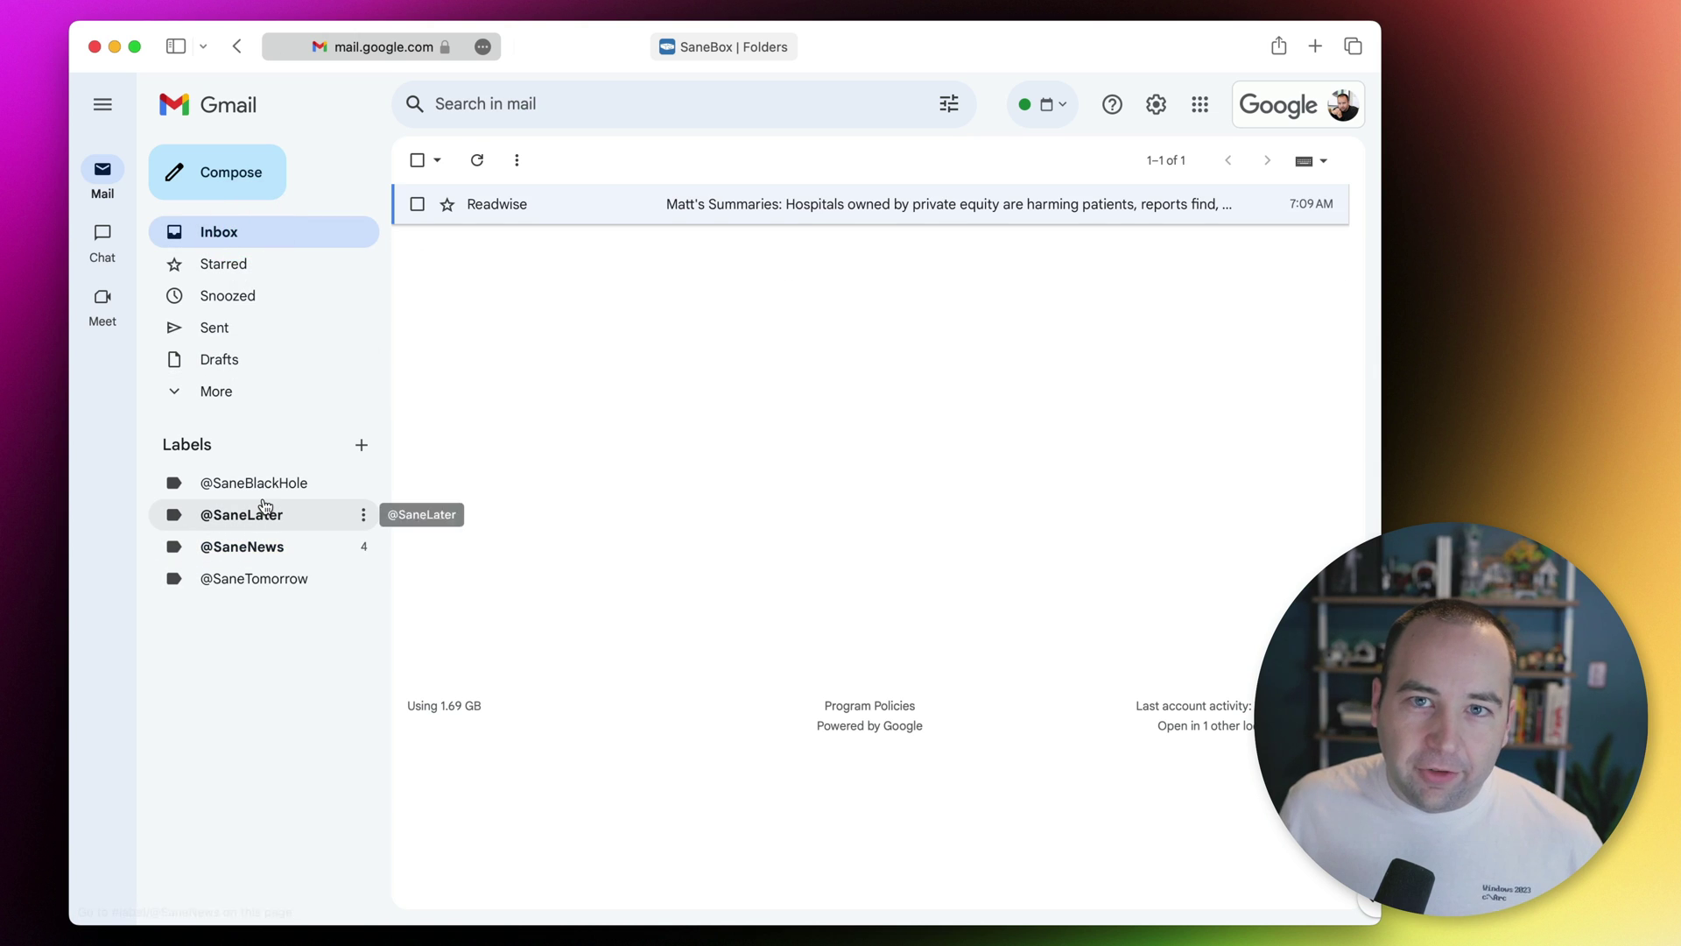
pyautogui.click(281, 549)
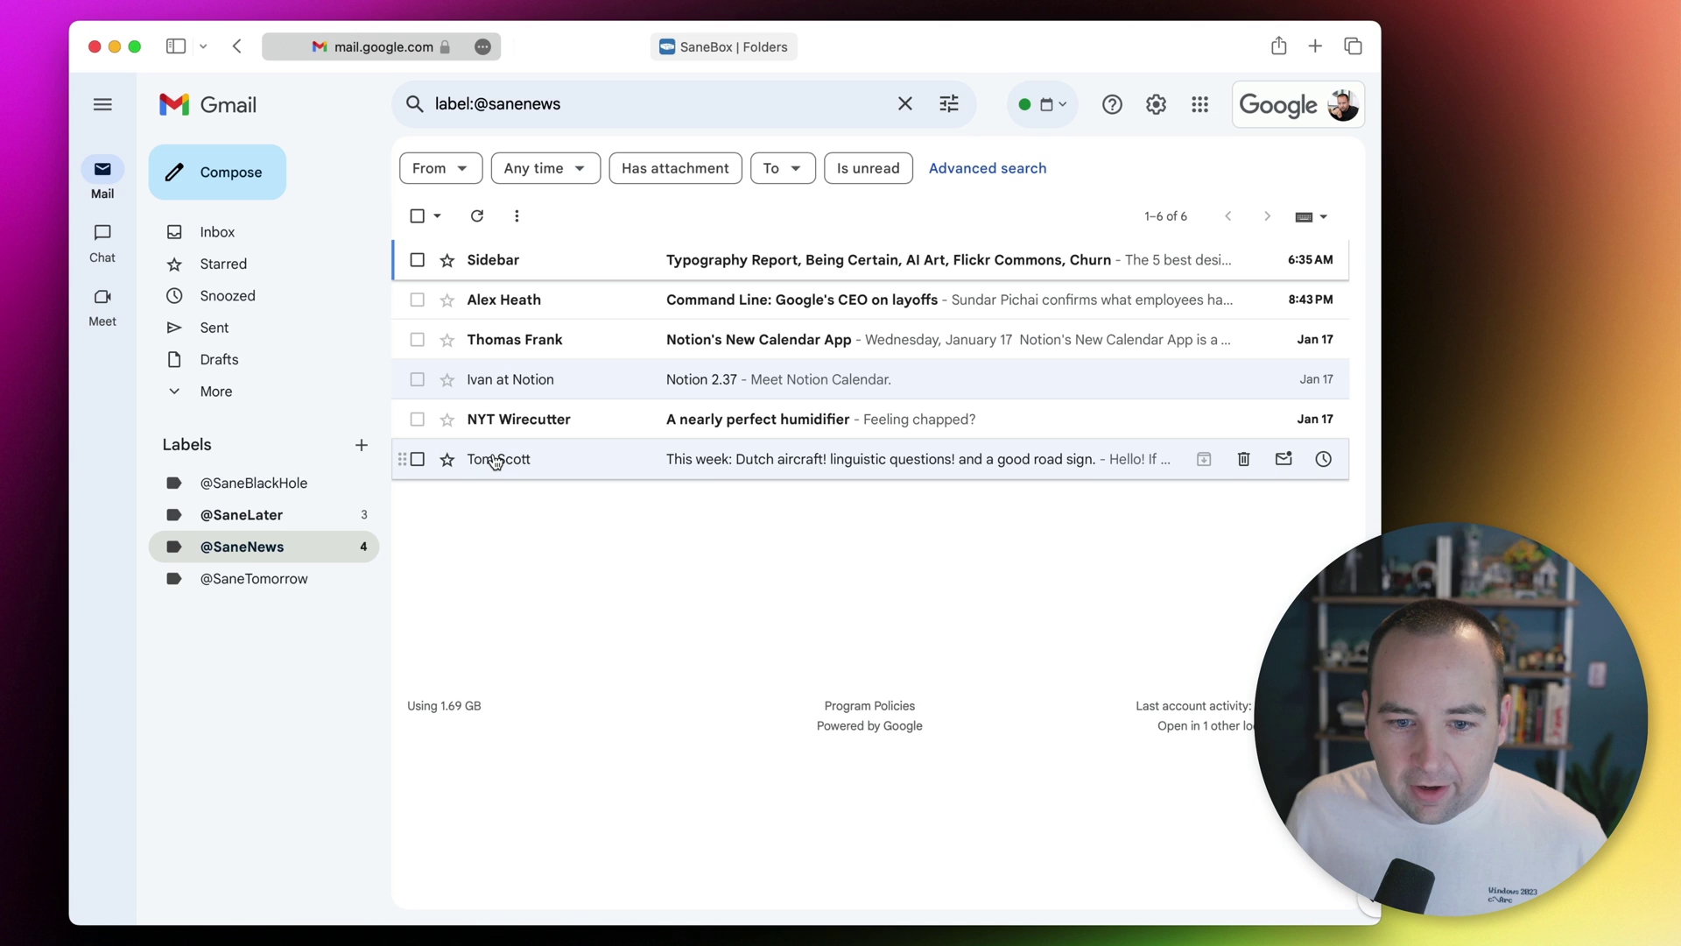
pyautogui.moveTo(490, 464); pyautogui.dragTo(234, 582)
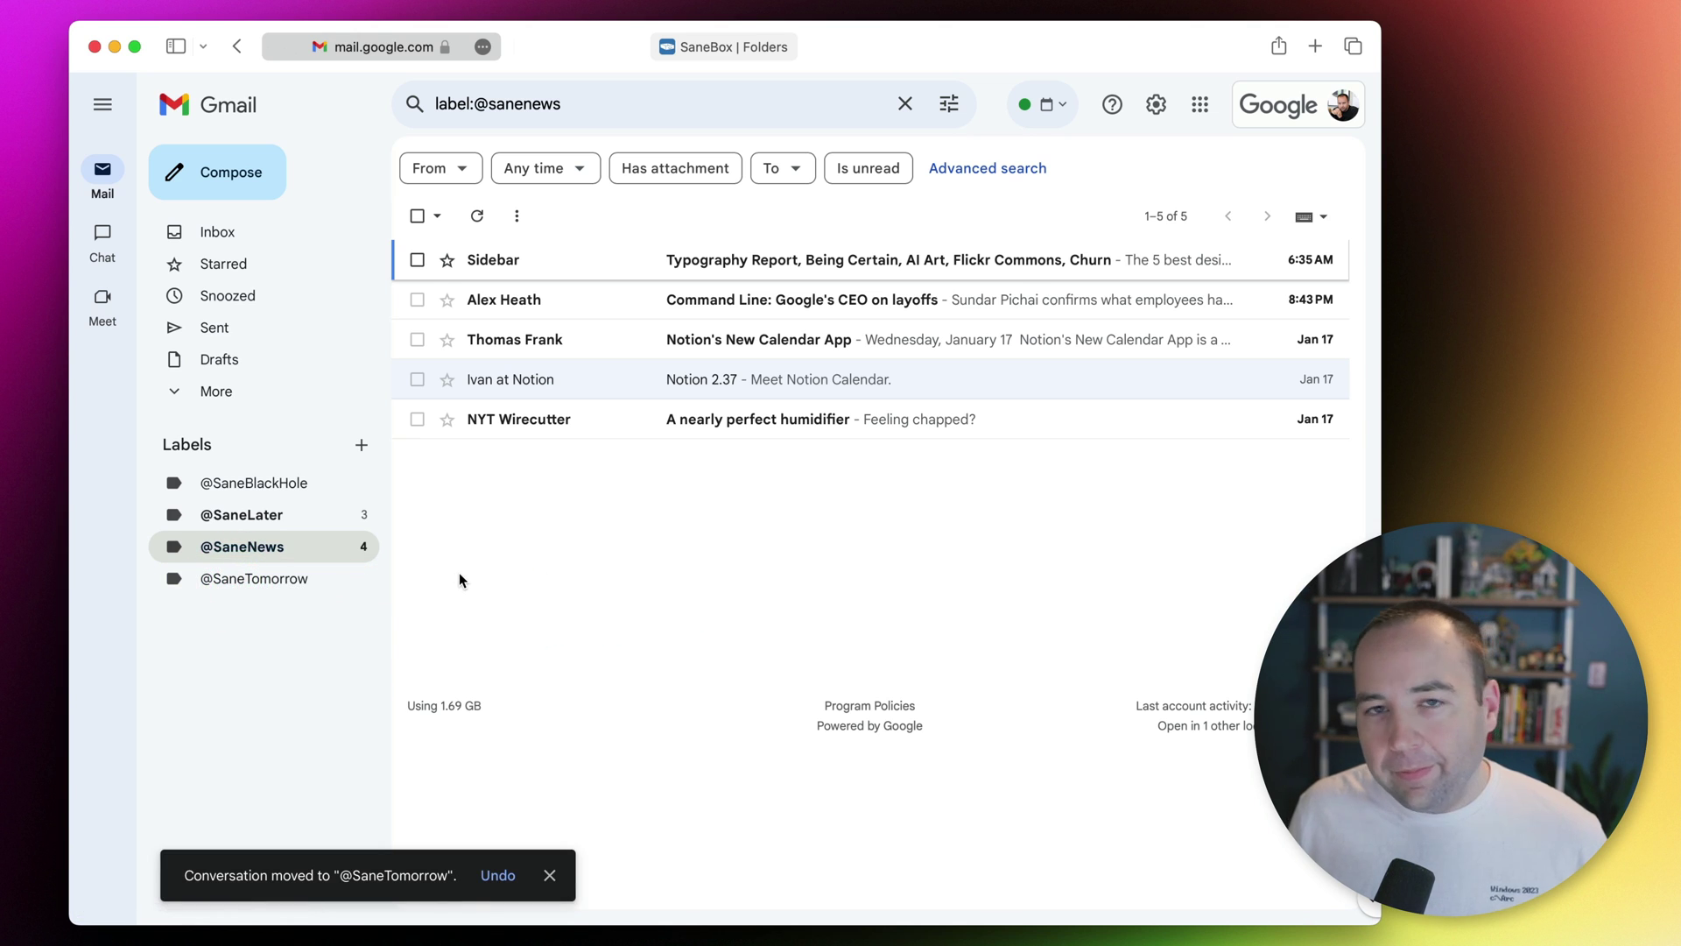
pyautogui.click(508, 522)
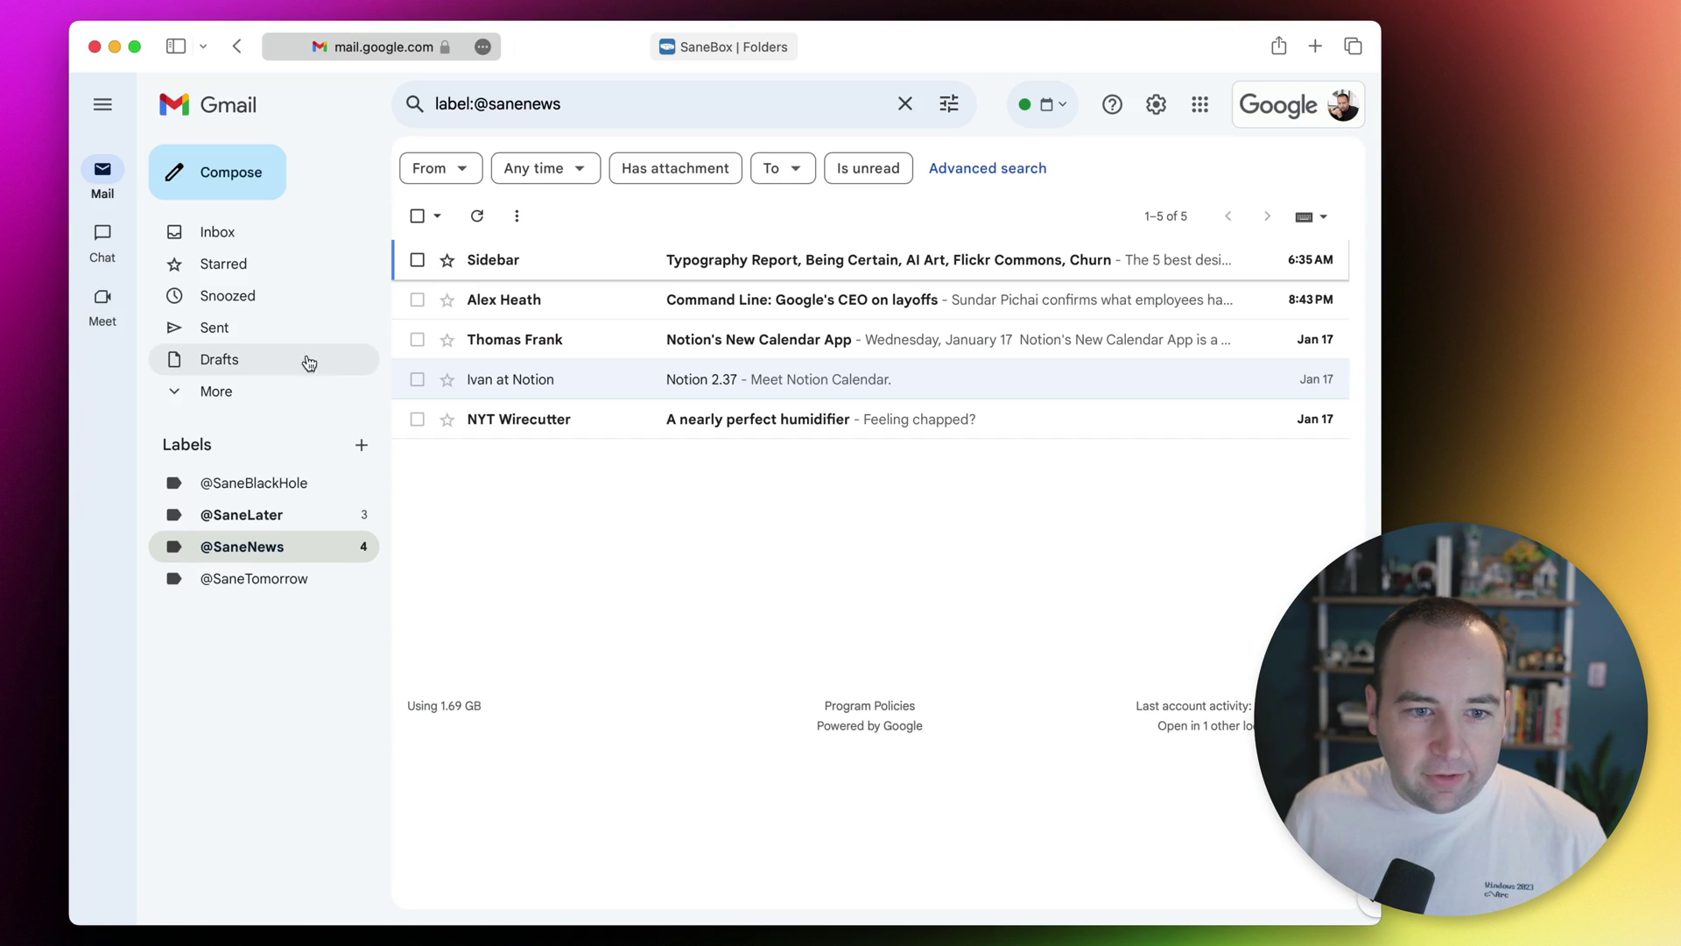
pyautogui.click(245, 240)
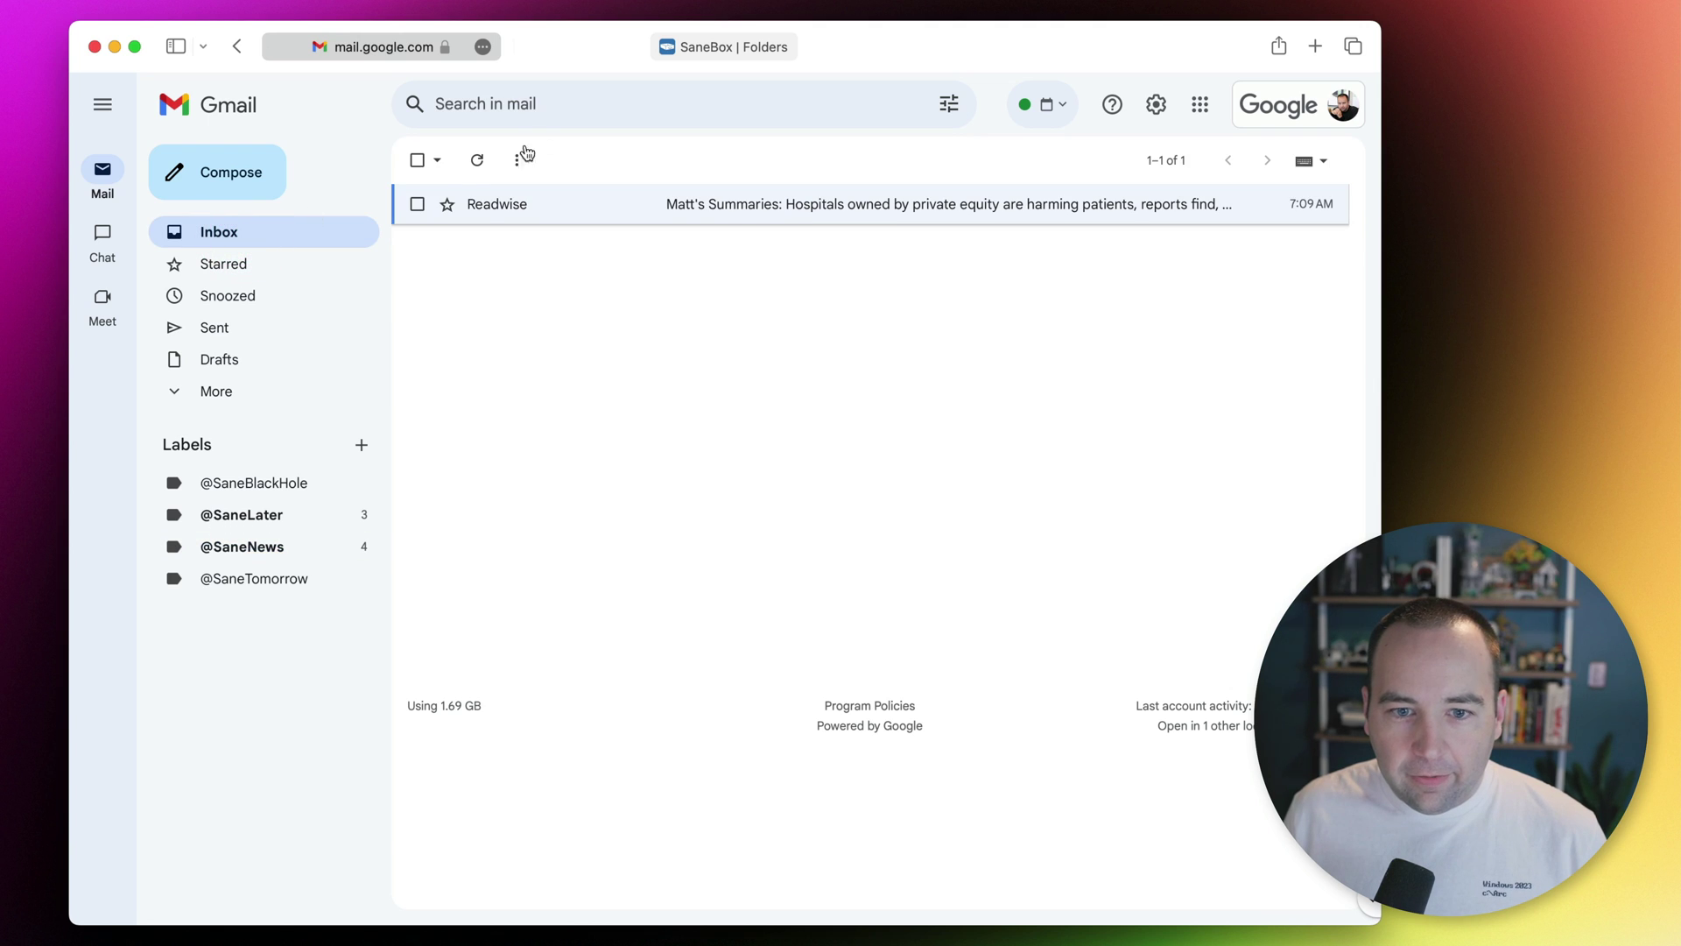
pyautogui.press('super+Tab')
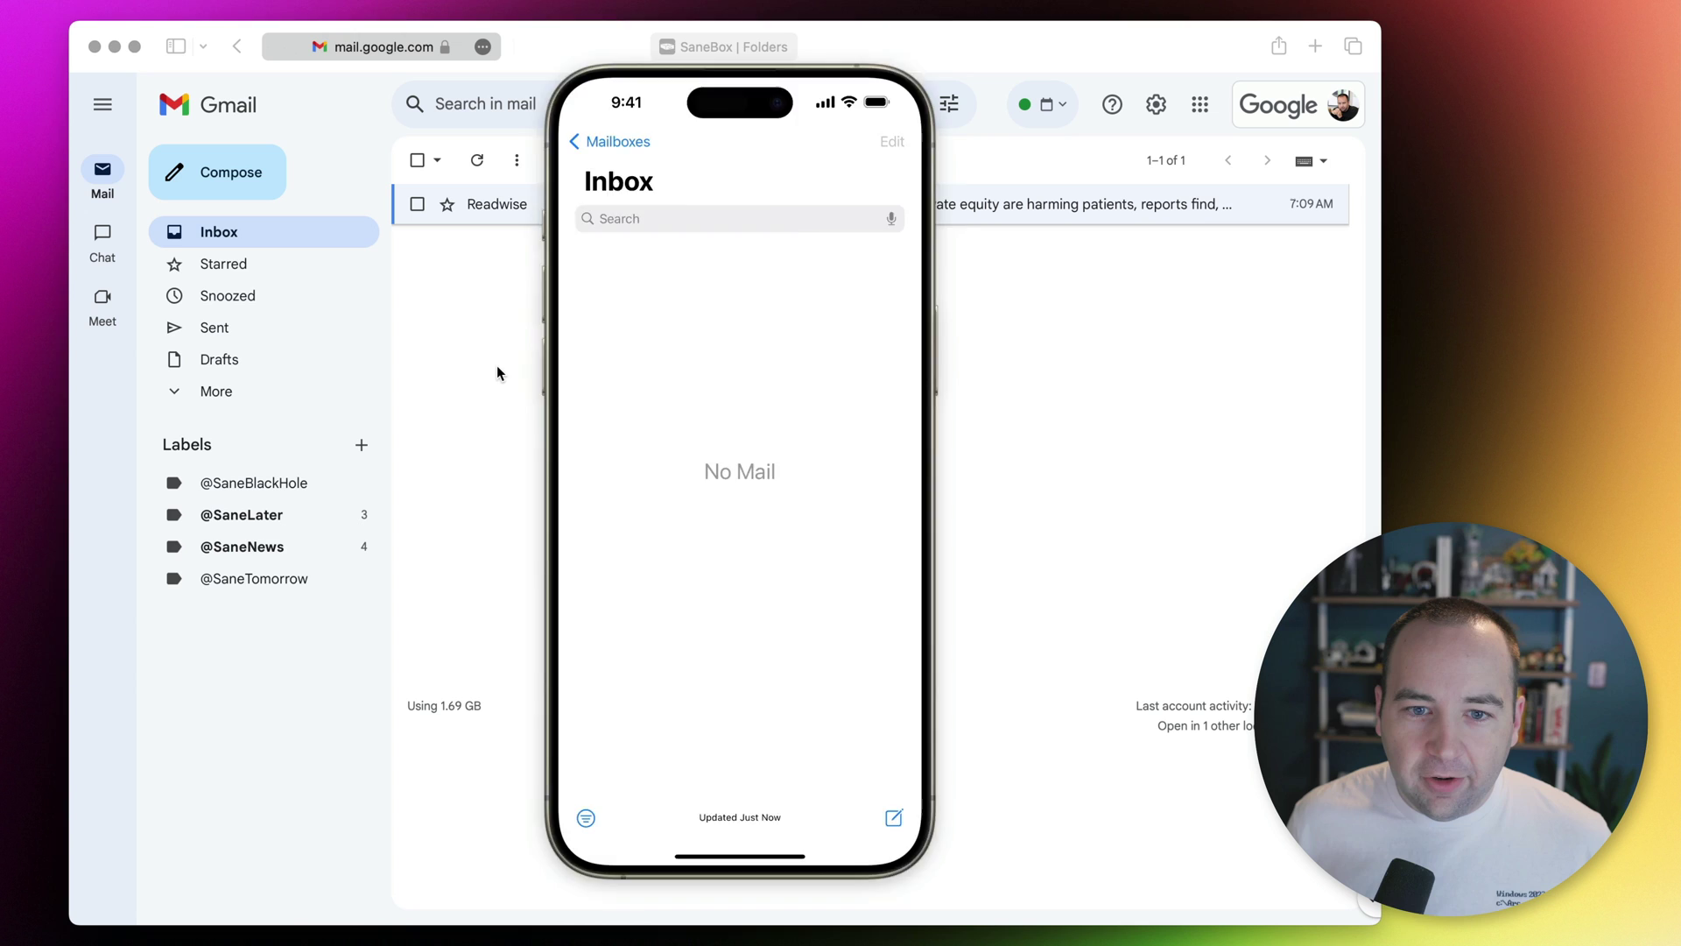
pyautogui.click(497, 365)
pyautogui.click(476, 160)
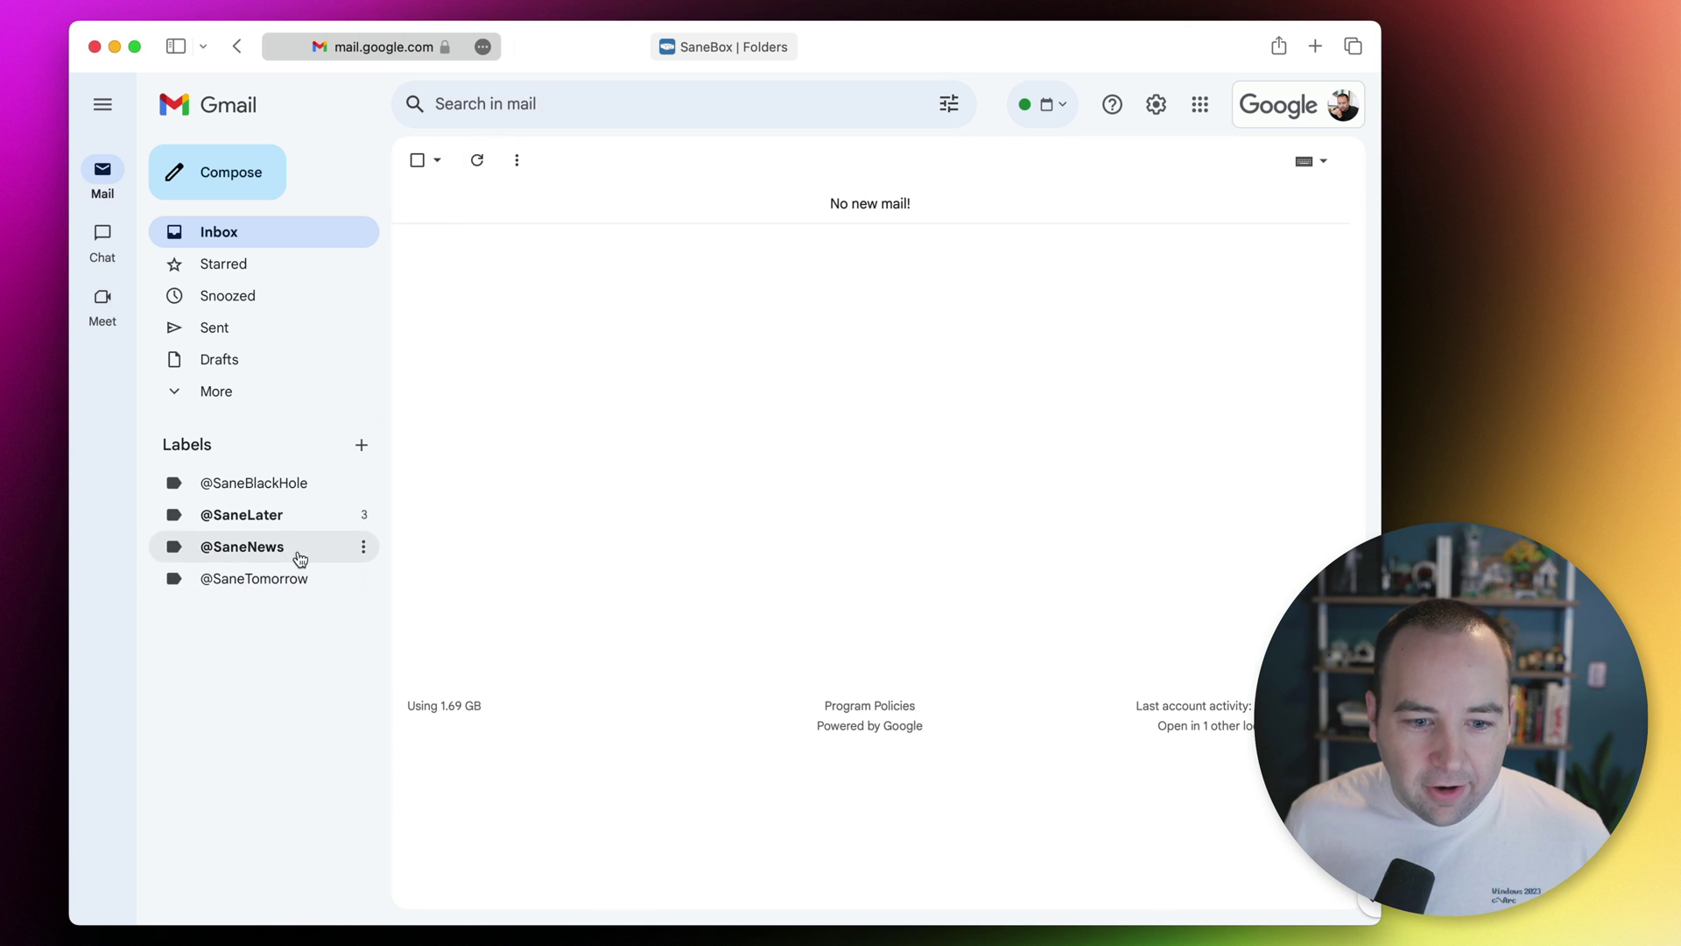
pyautogui.click(271, 546)
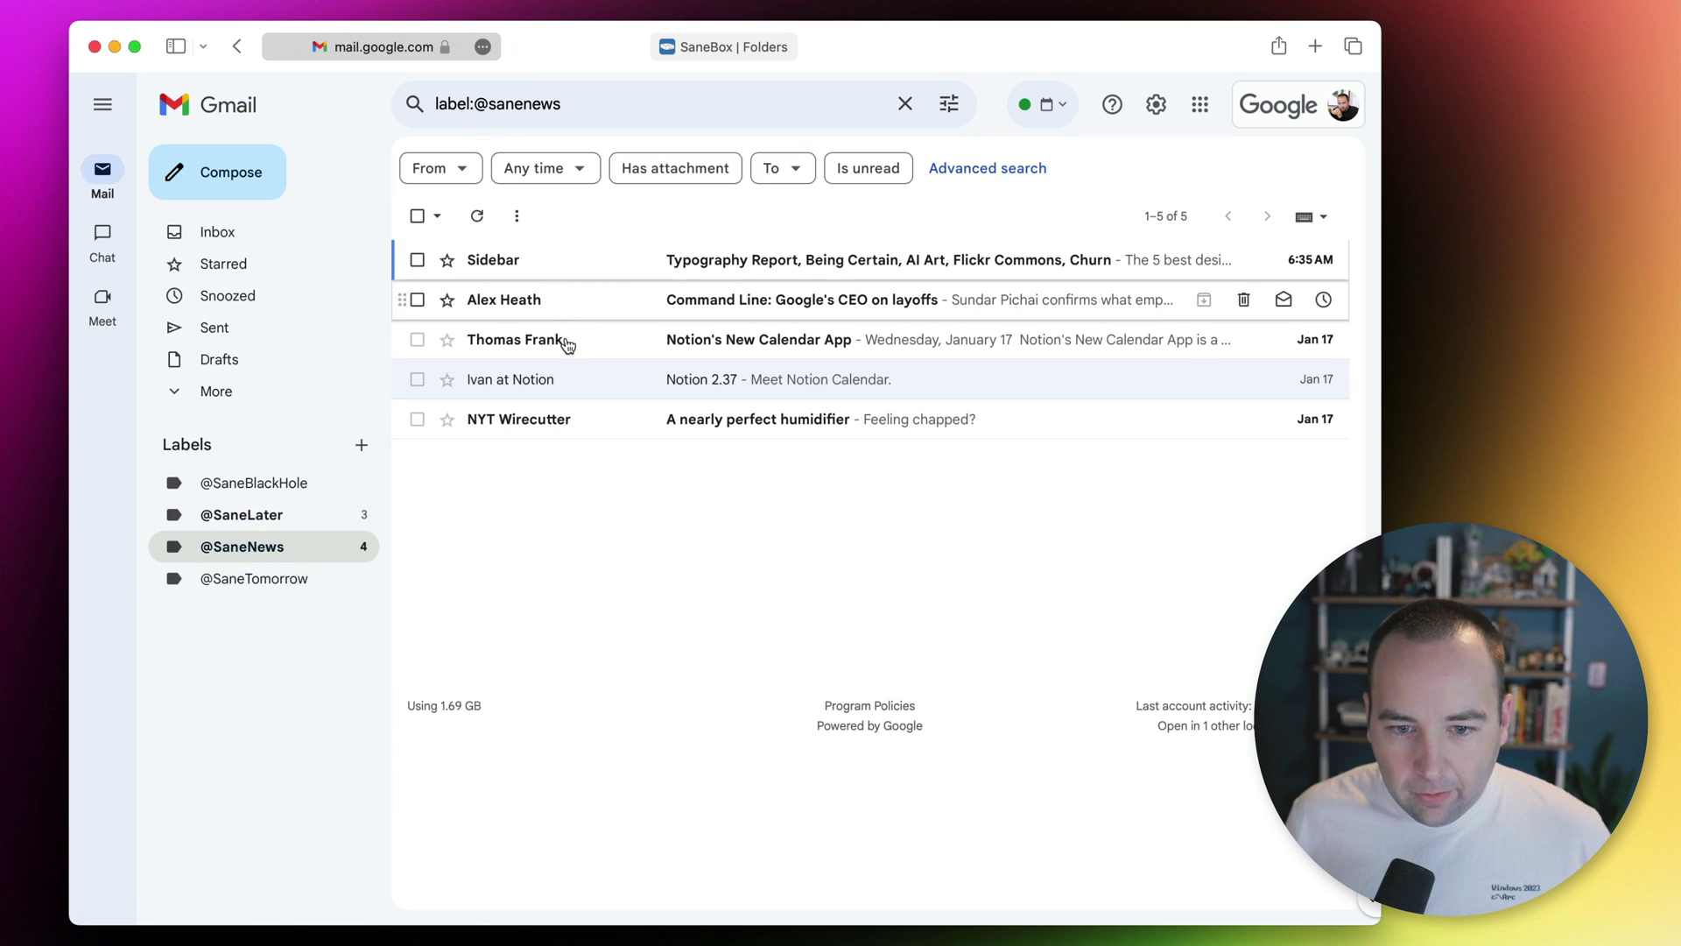
pyautogui.click(473, 215)
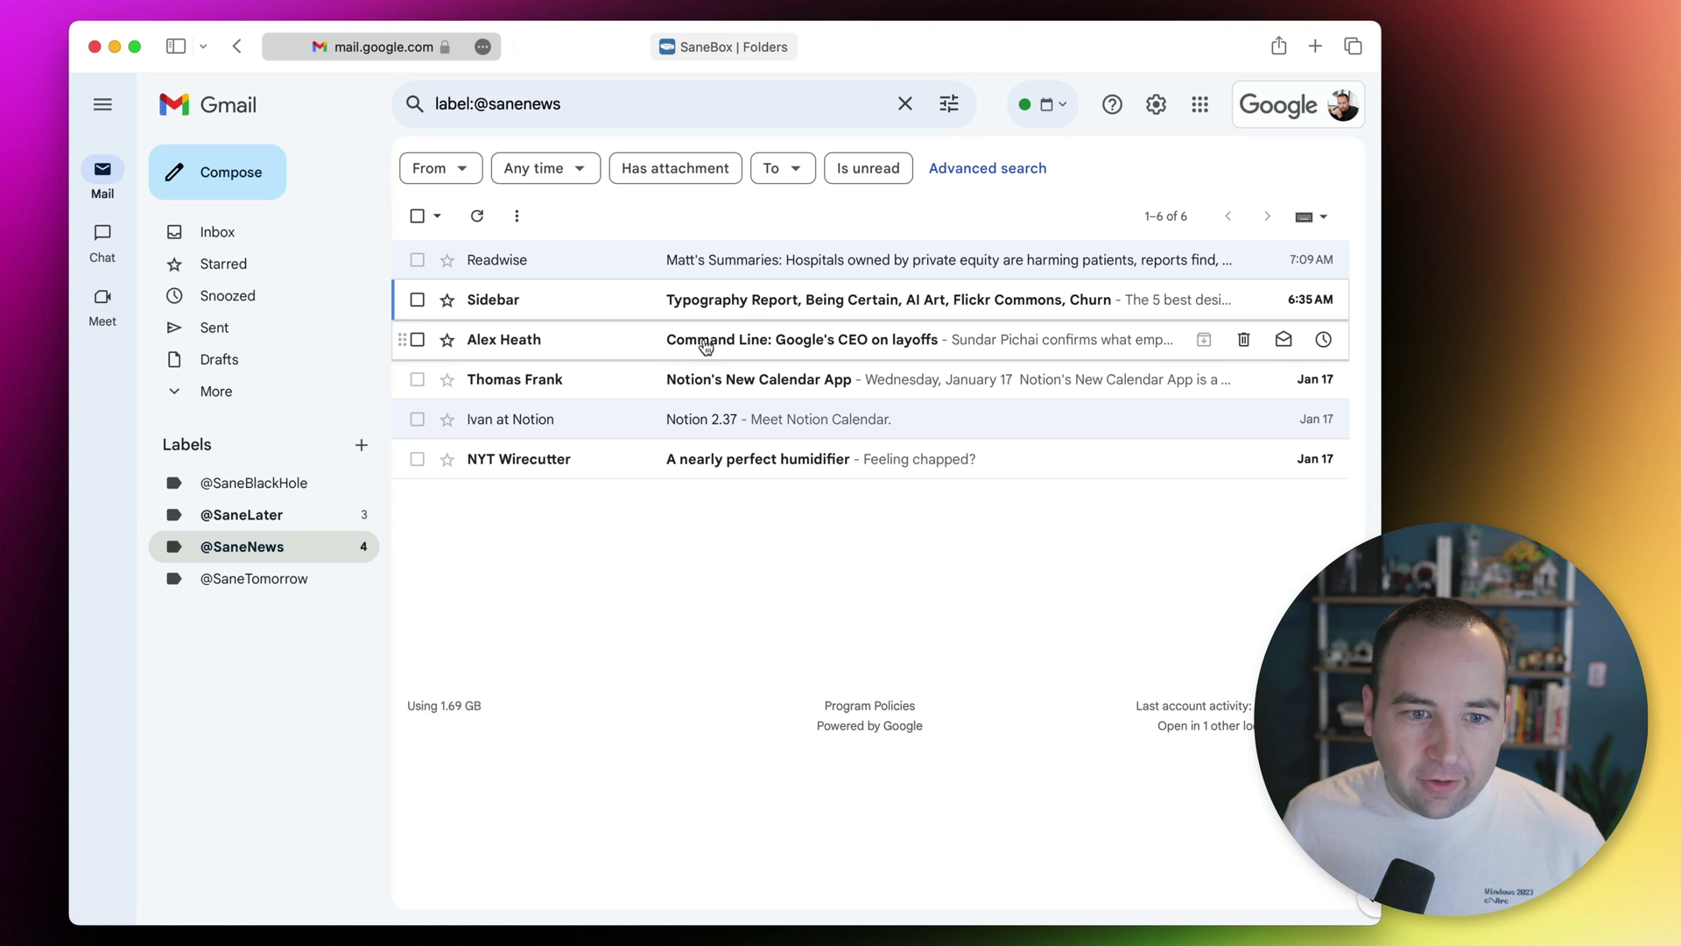
pyautogui.click(255, 231)
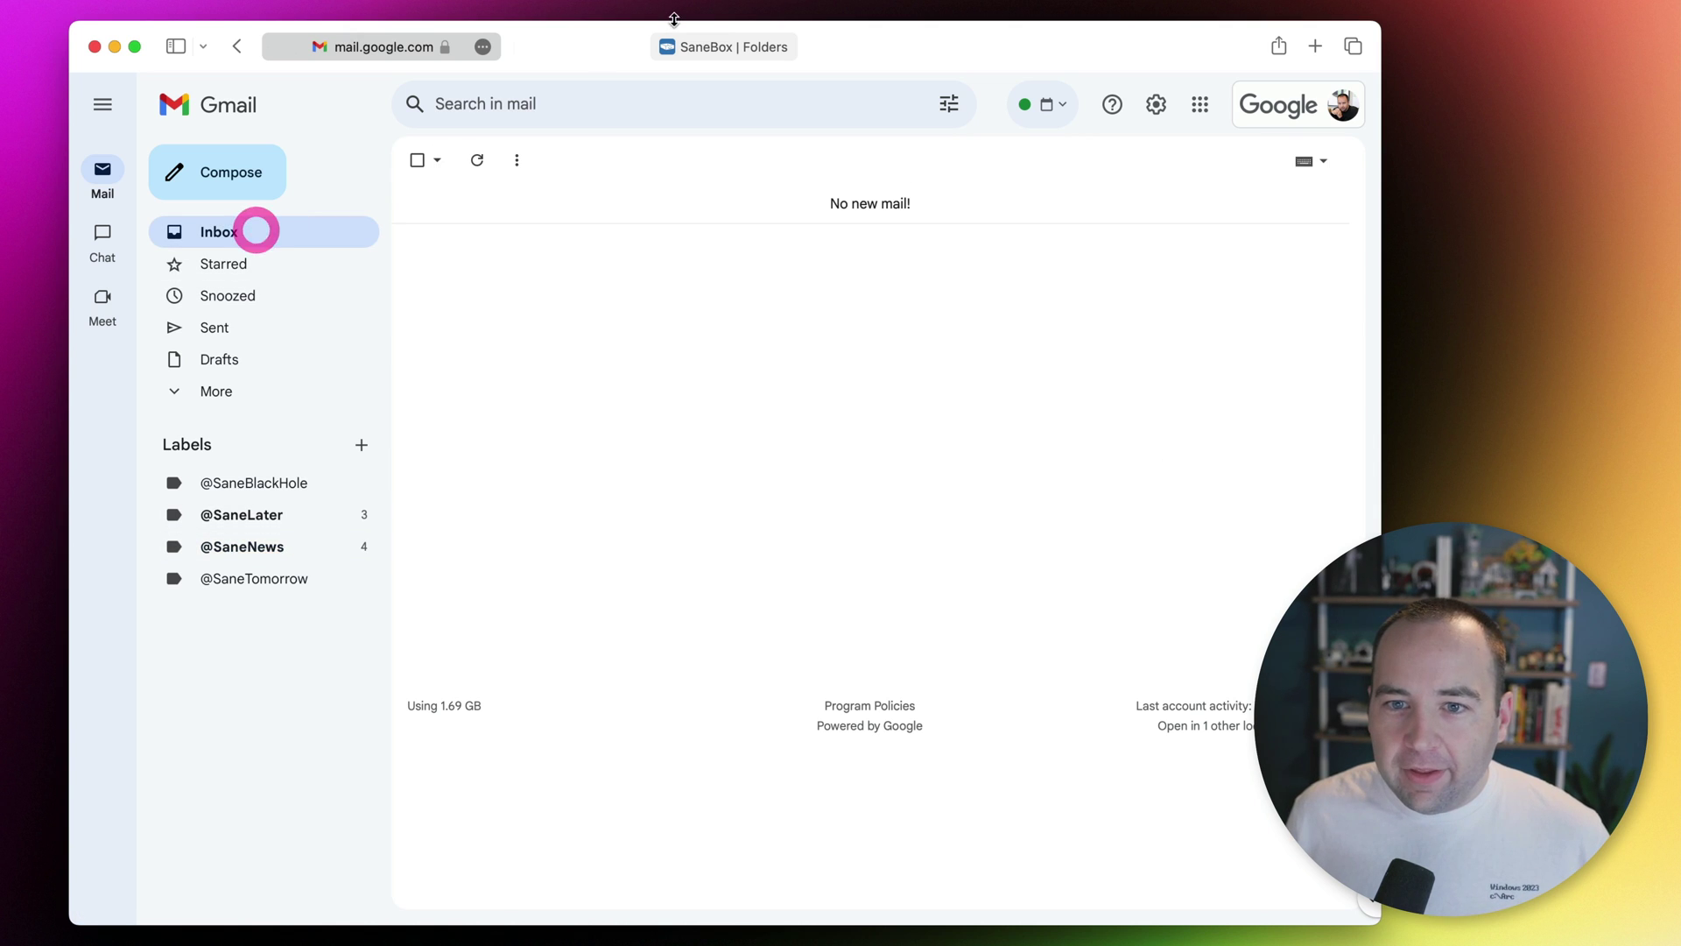
pyautogui.click(732, 49)
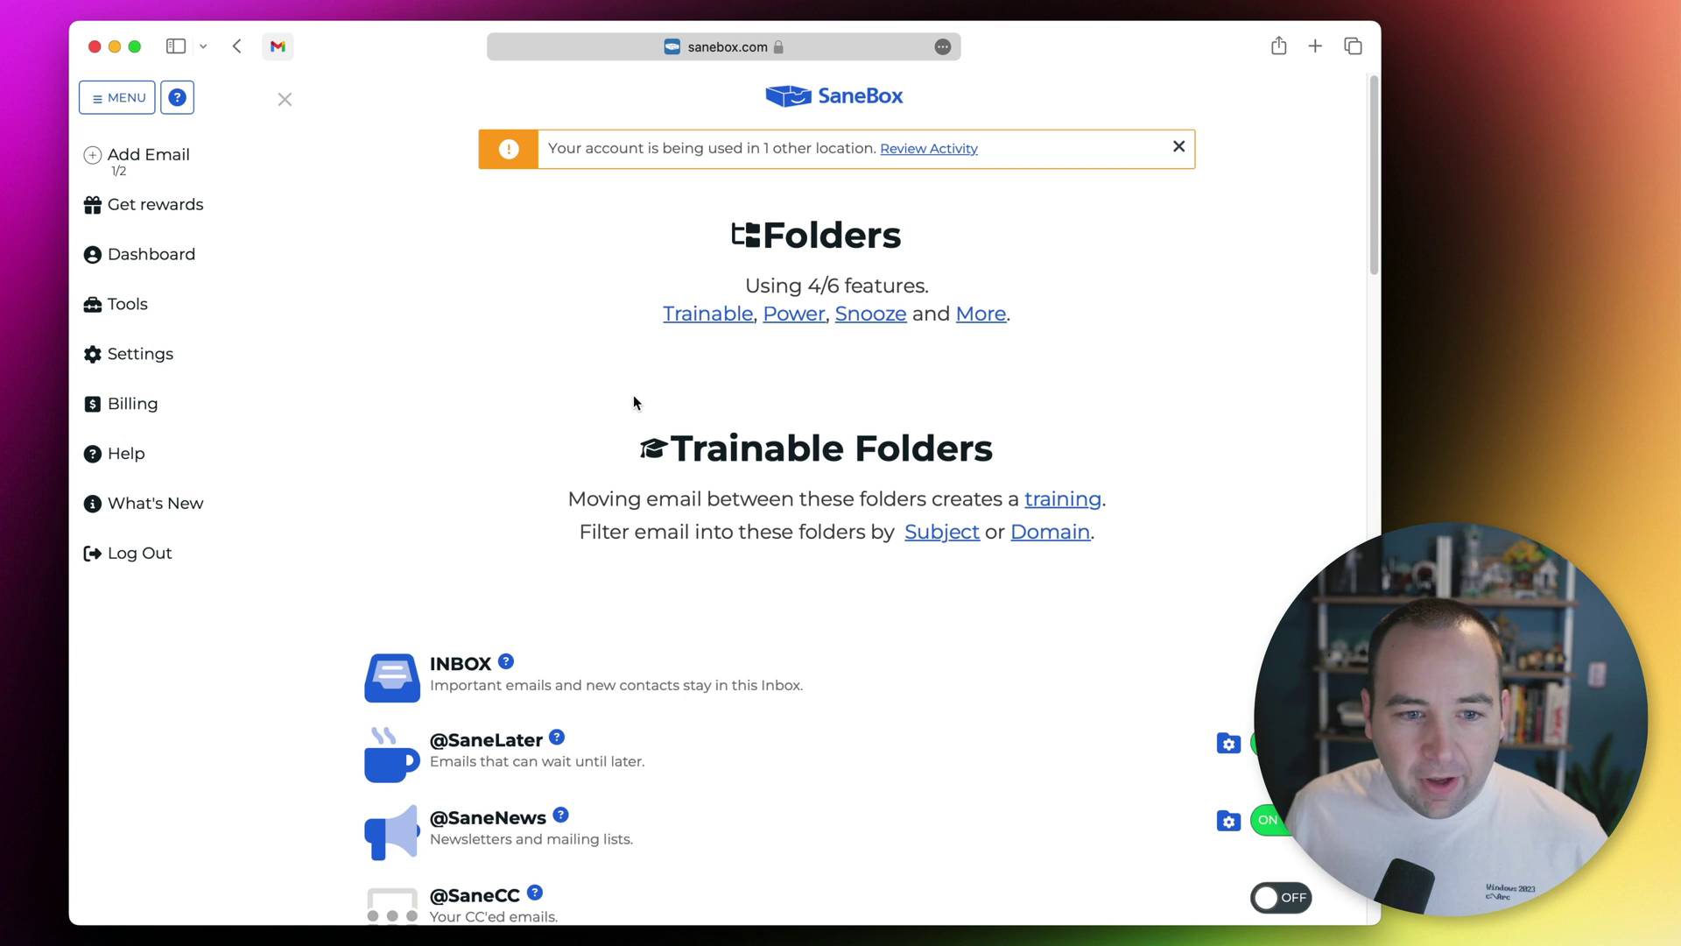
pyautogui.click(155, 255)
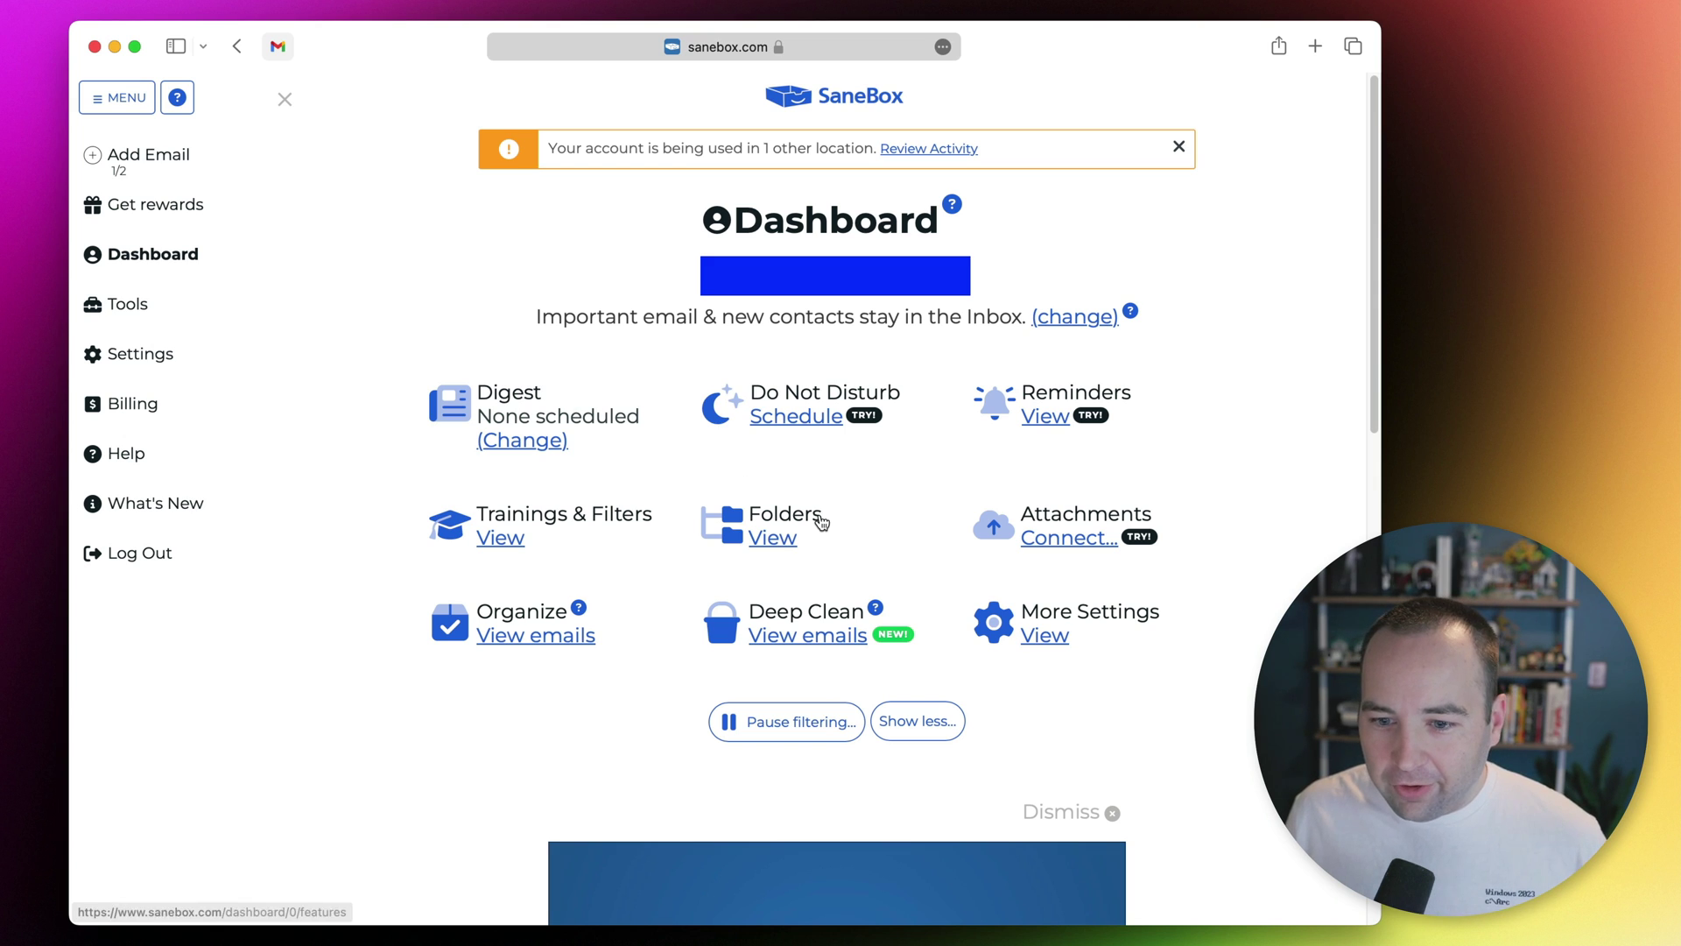
pyautogui.click(780, 538)
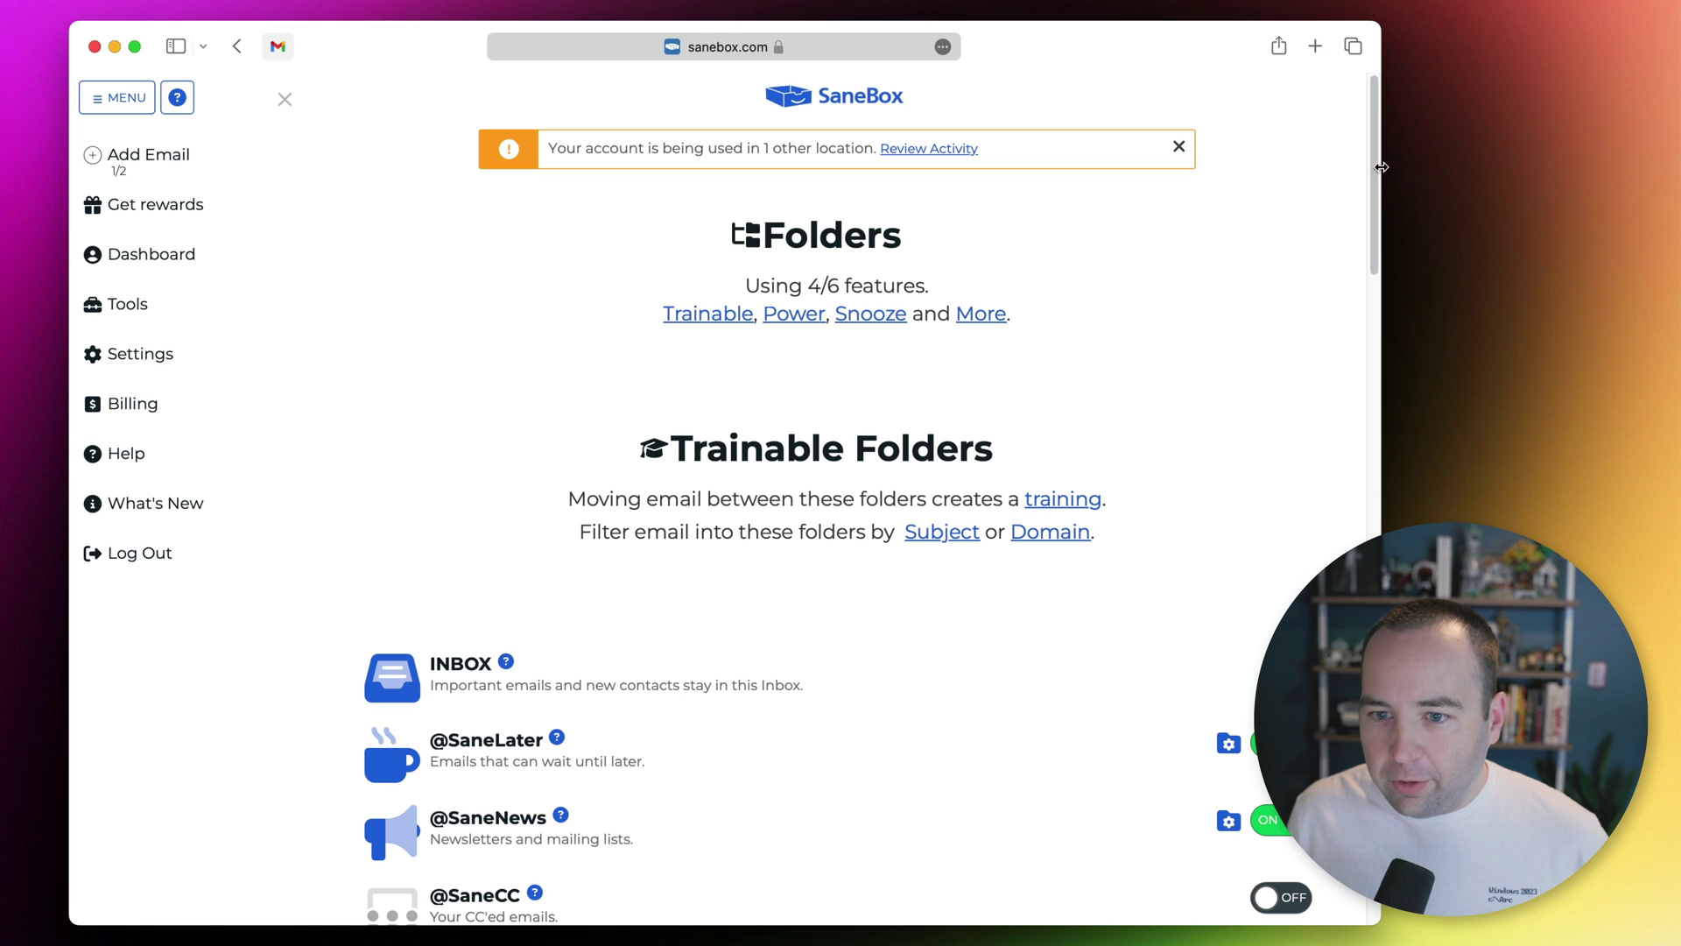
pyautogui.moveTo(1380, 172); pyautogui.dragTo(1377, 288)
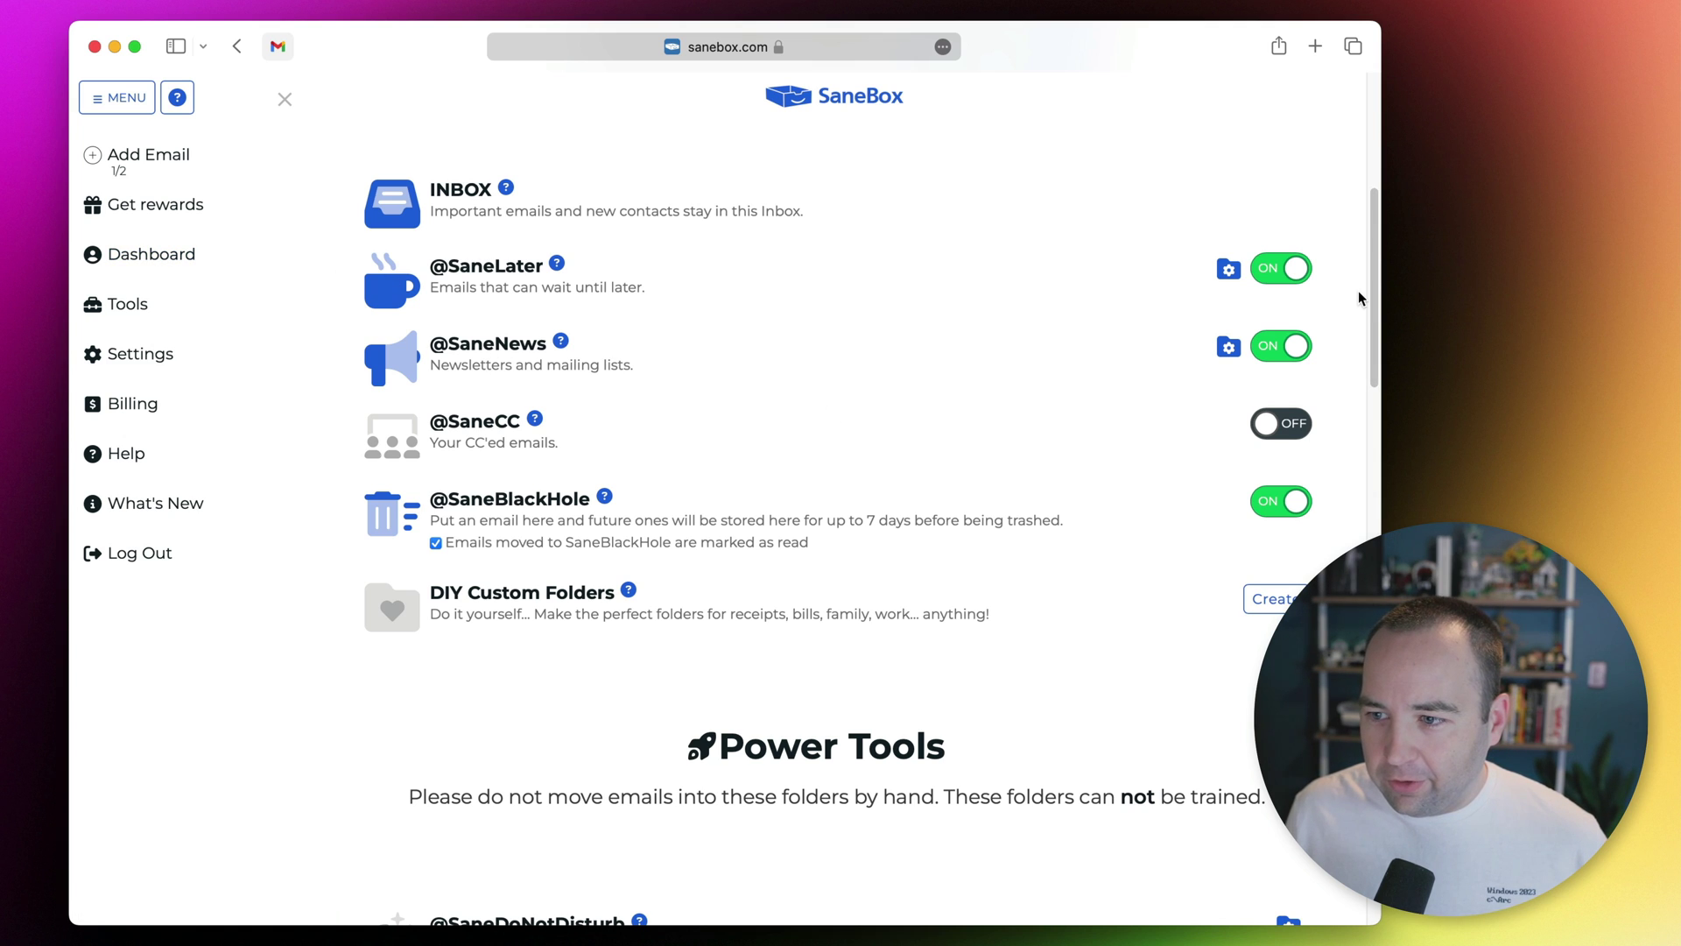
pyautogui.moveTo(1372, 274); pyautogui.dragTo(1376, 408)
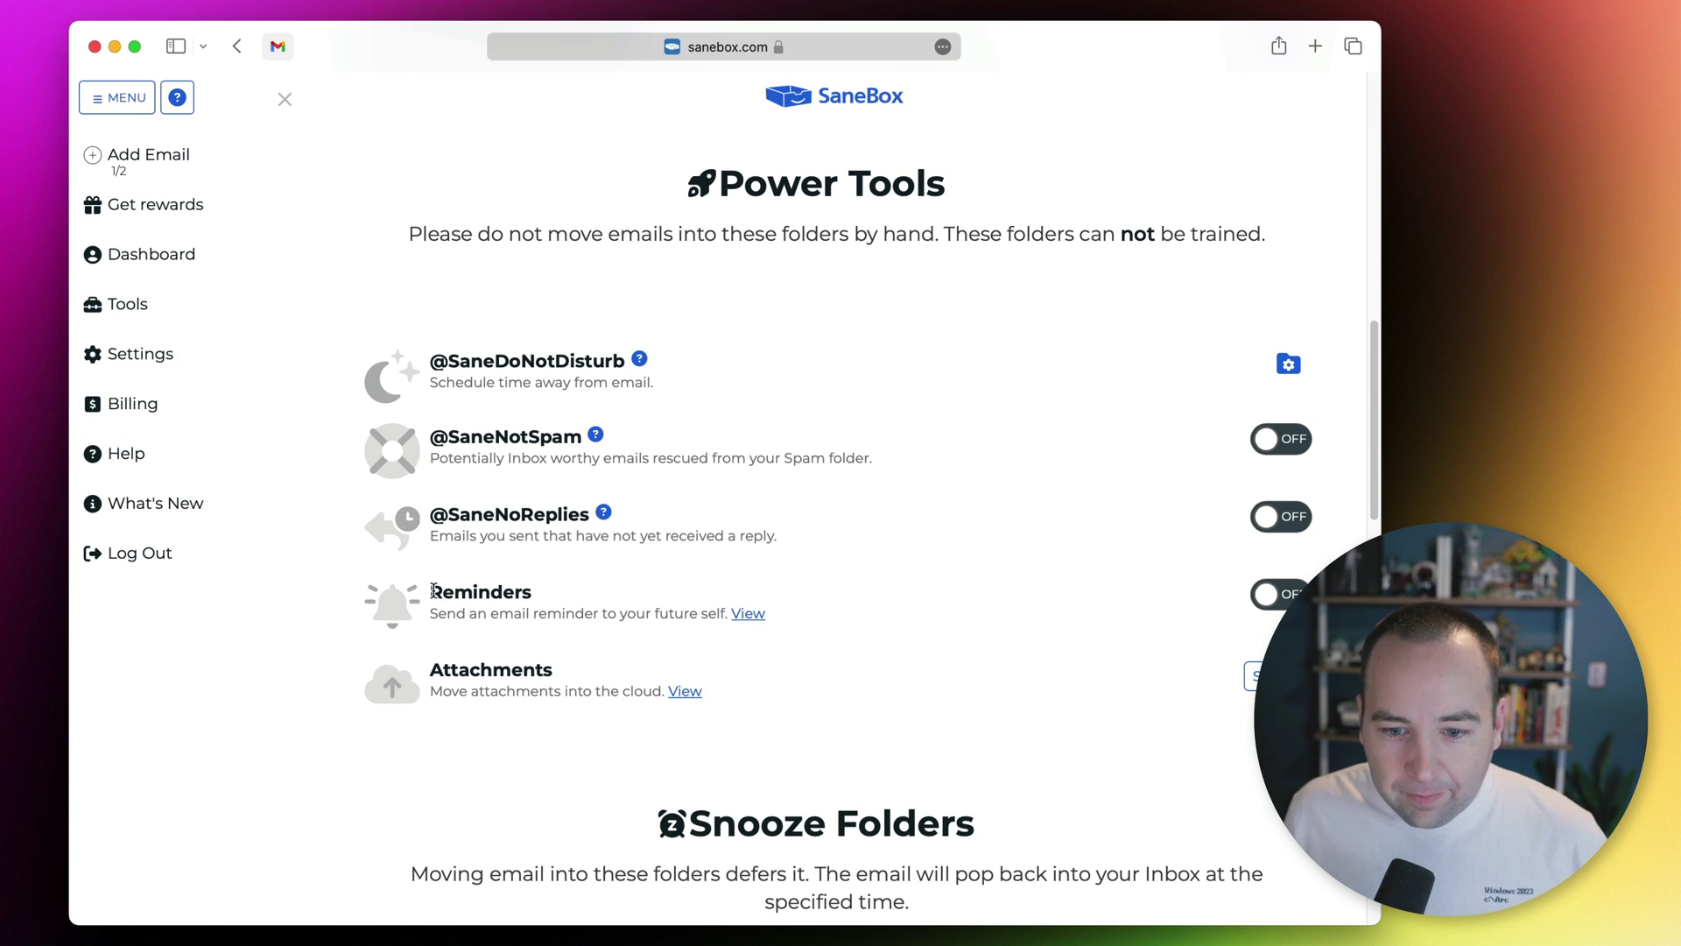
pyautogui.moveTo(431, 593); pyautogui.dragTo(588, 585)
pyautogui.click(595, 586)
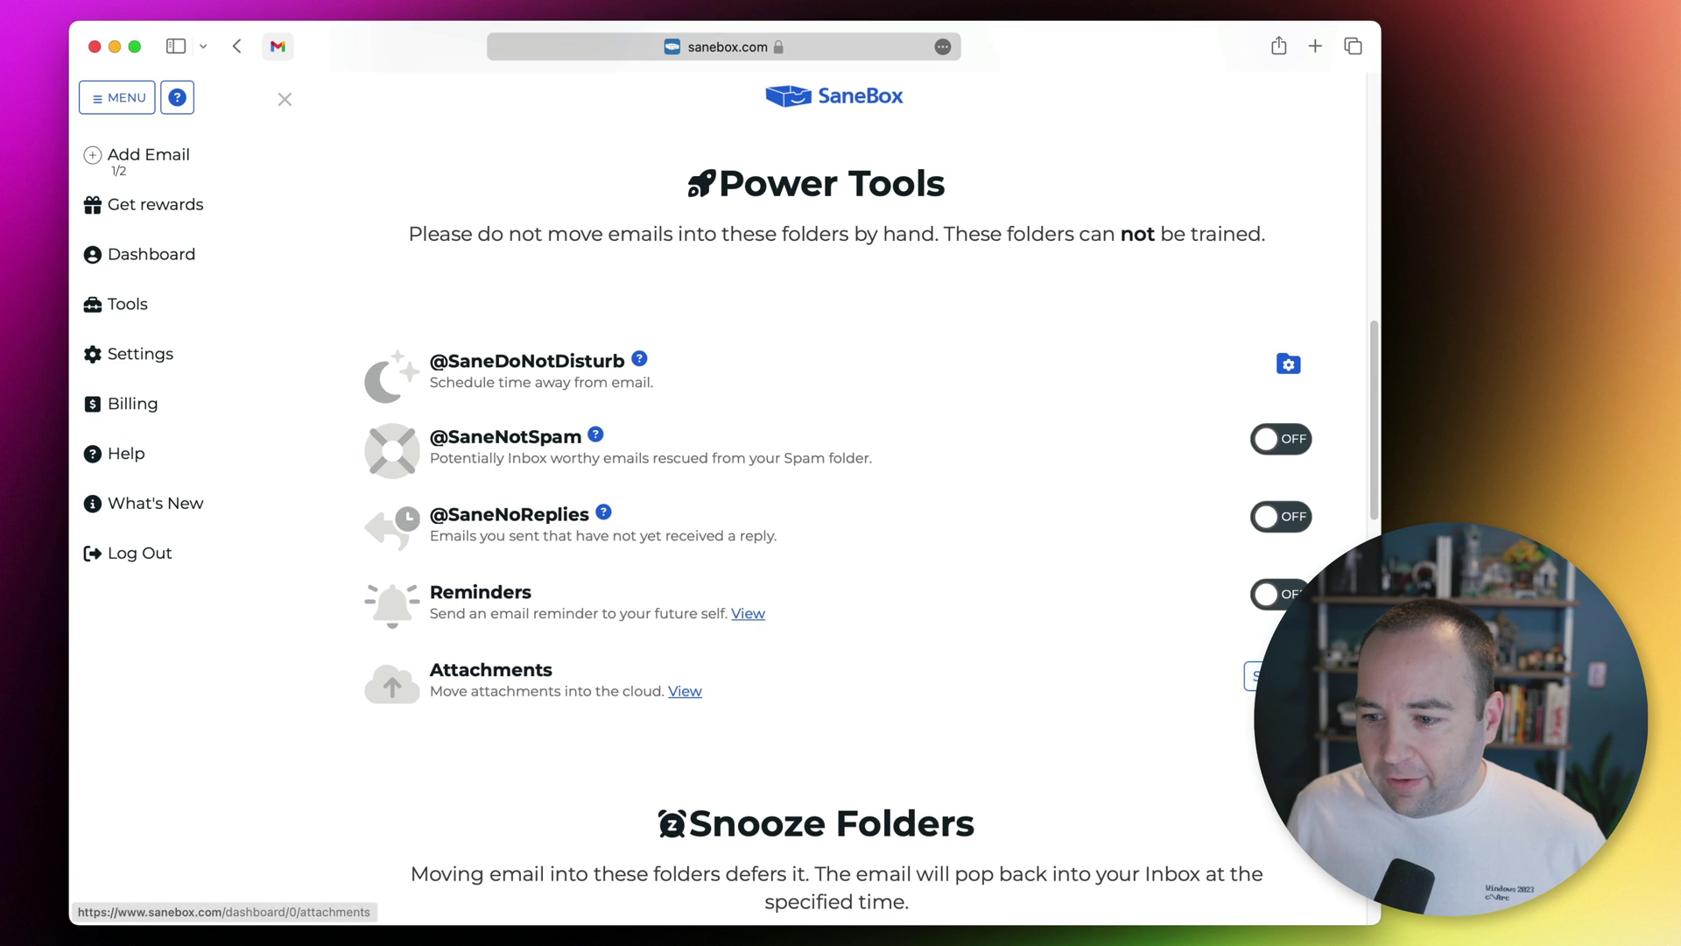
pyautogui.click(1252, 677)
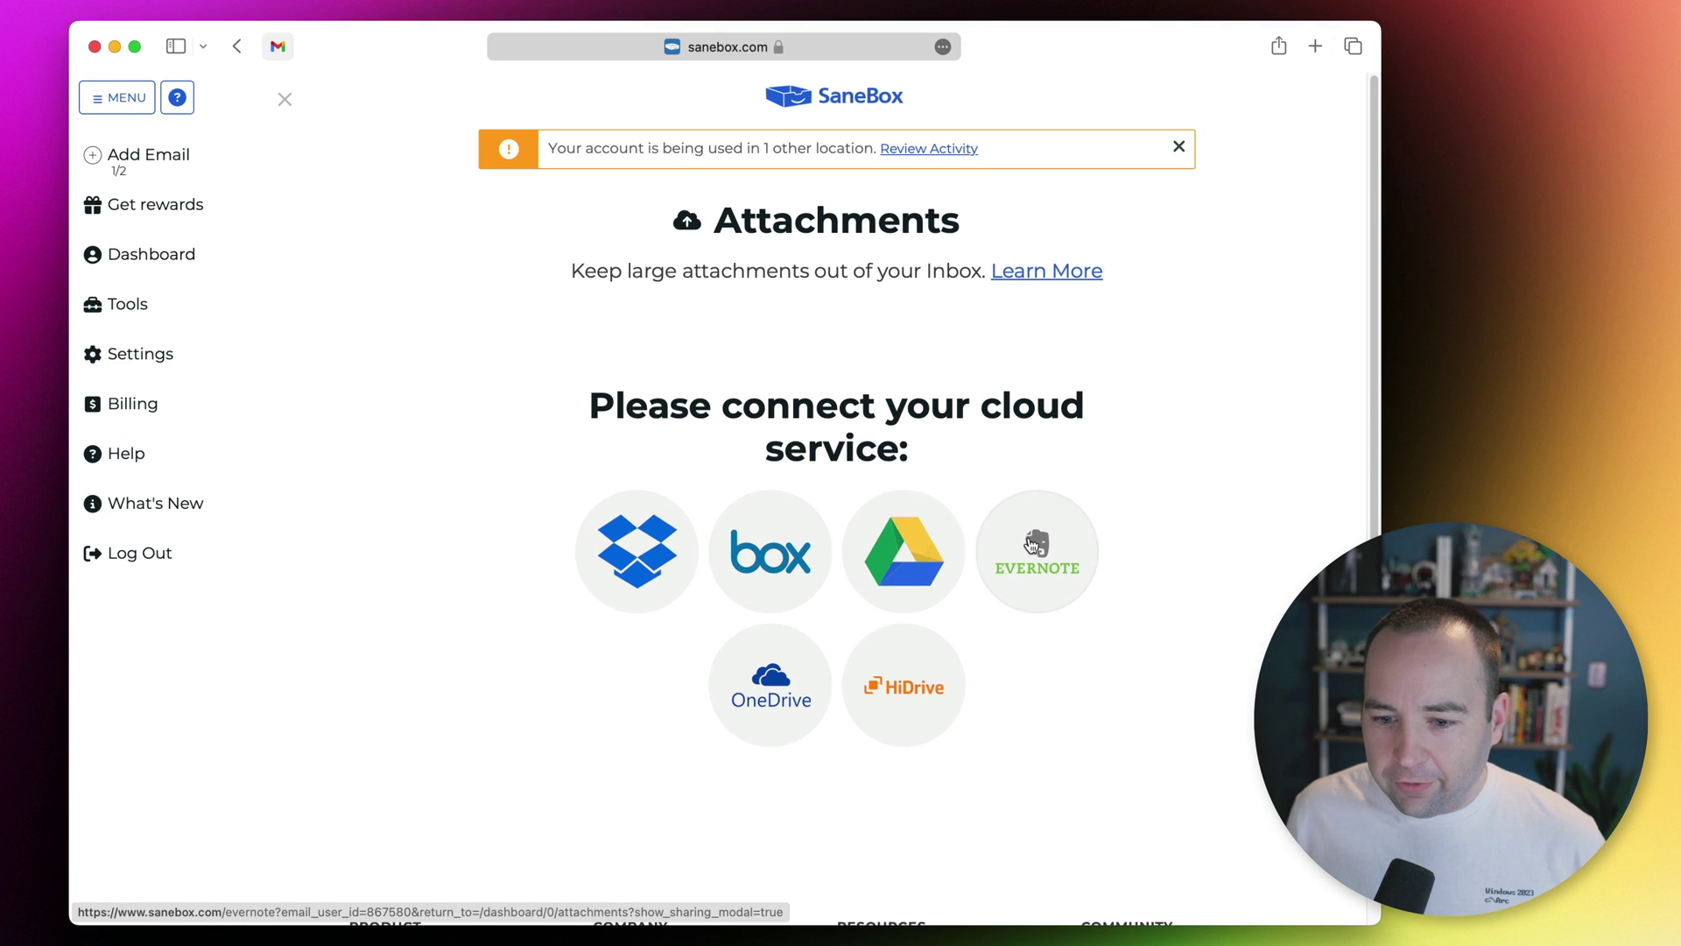
pyautogui.click(478, 452)
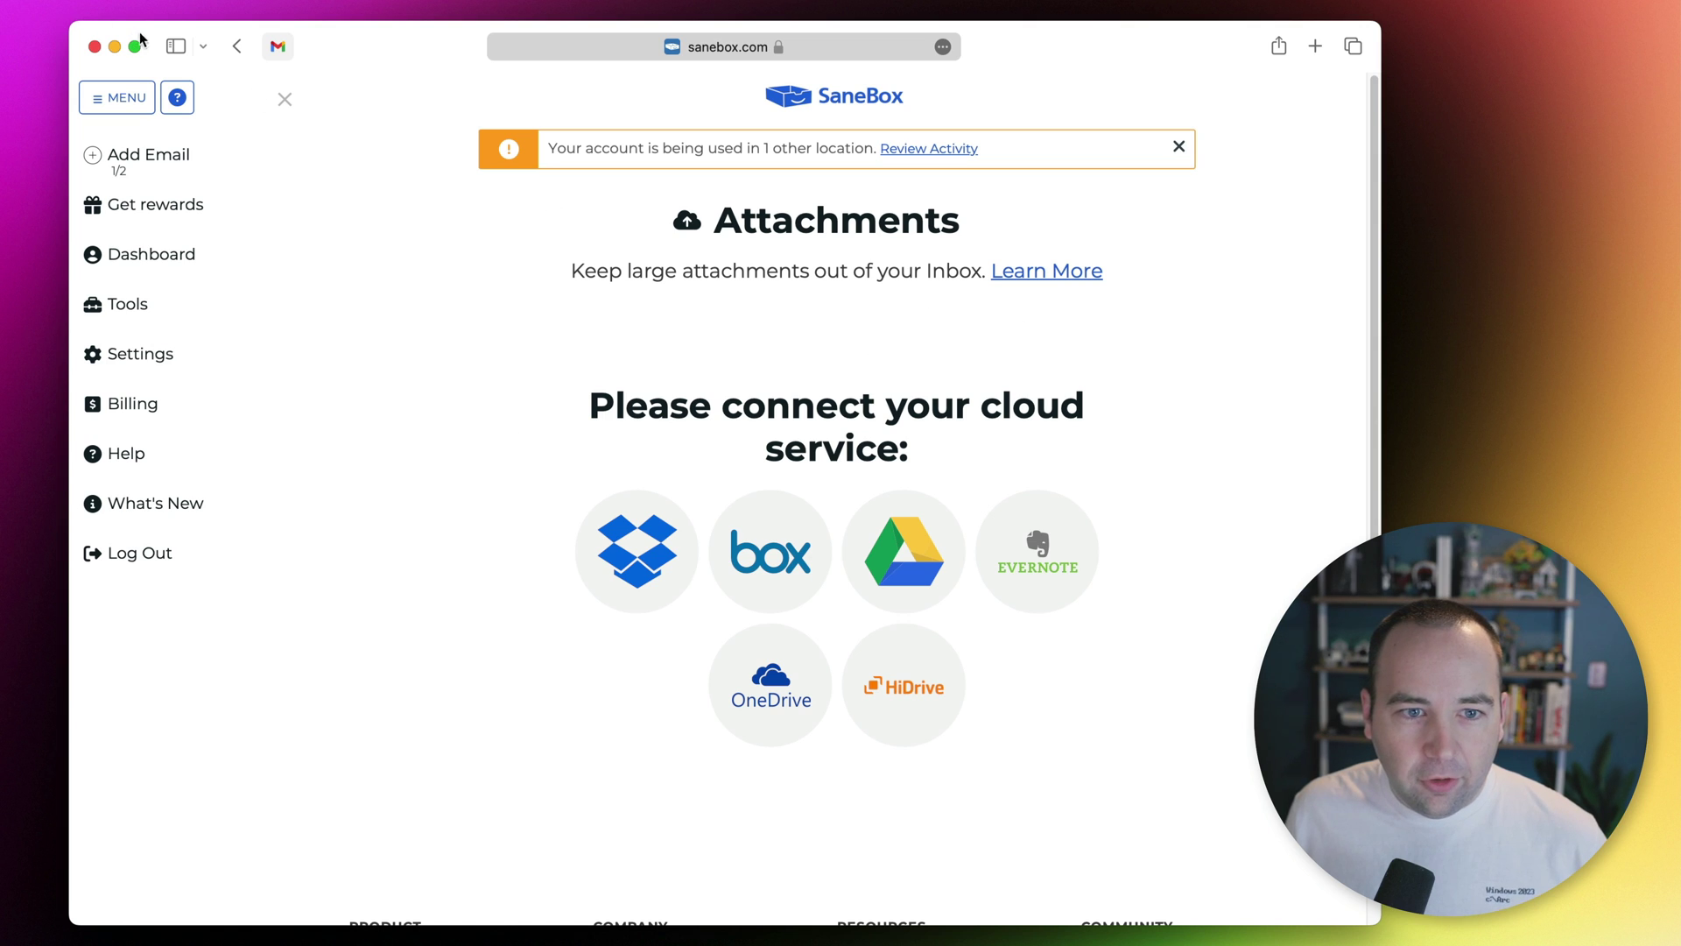
pyautogui.click(237, 46)
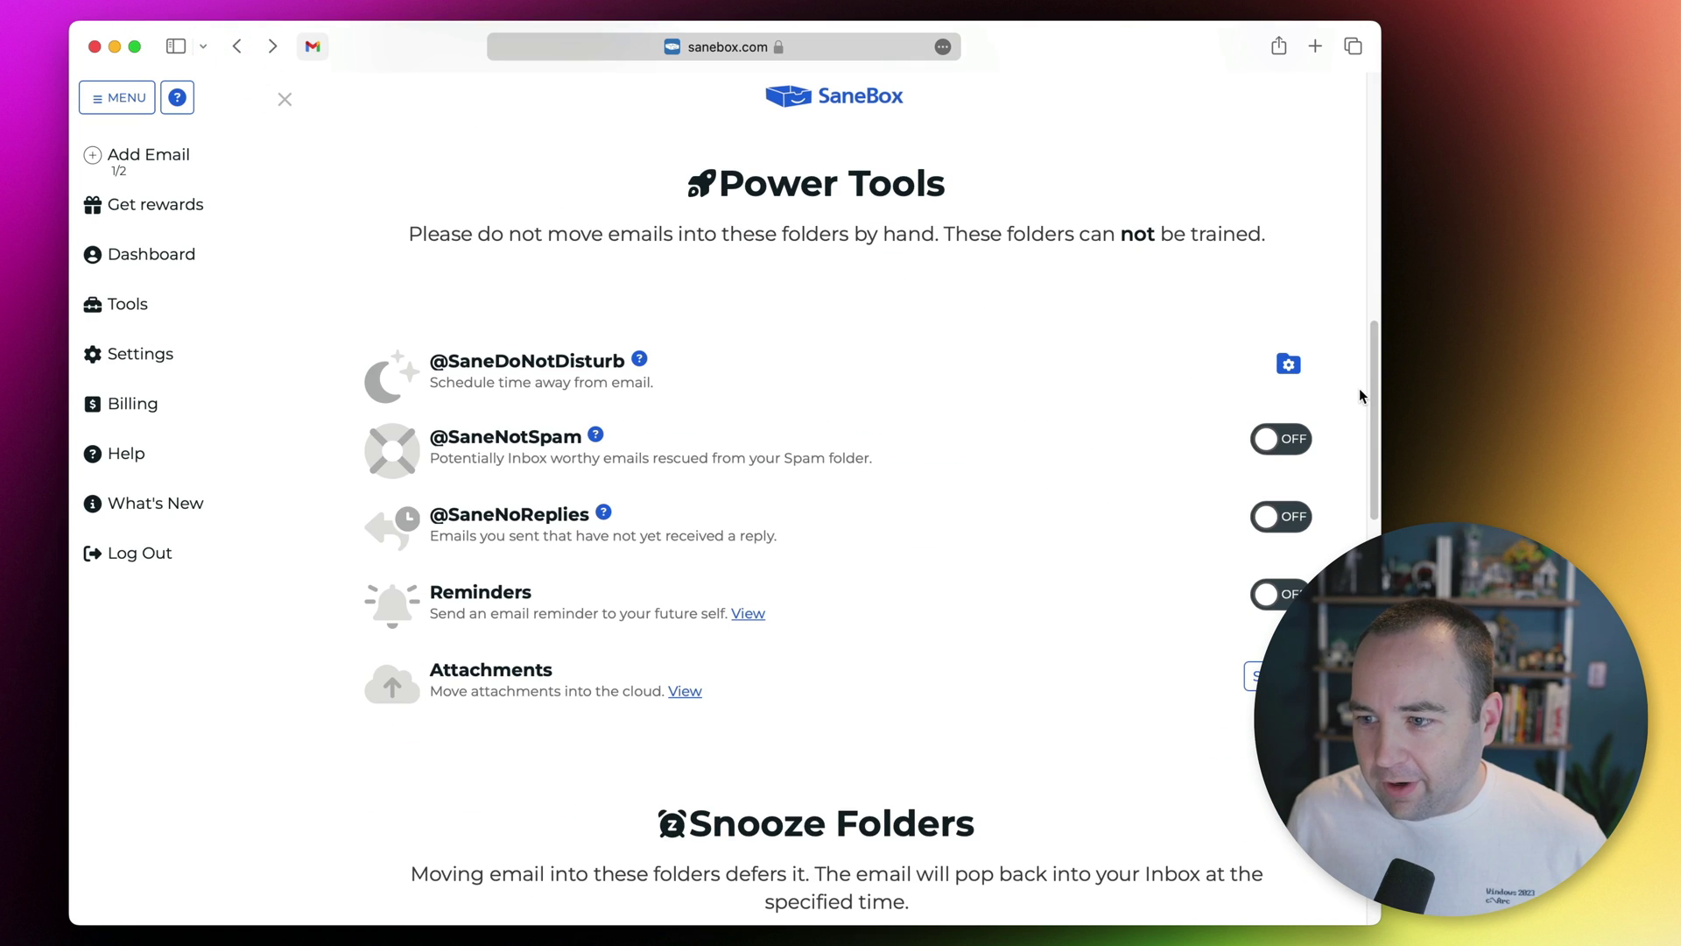
pyautogui.moveTo(1370, 398); pyautogui.dragTo(1374, 534)
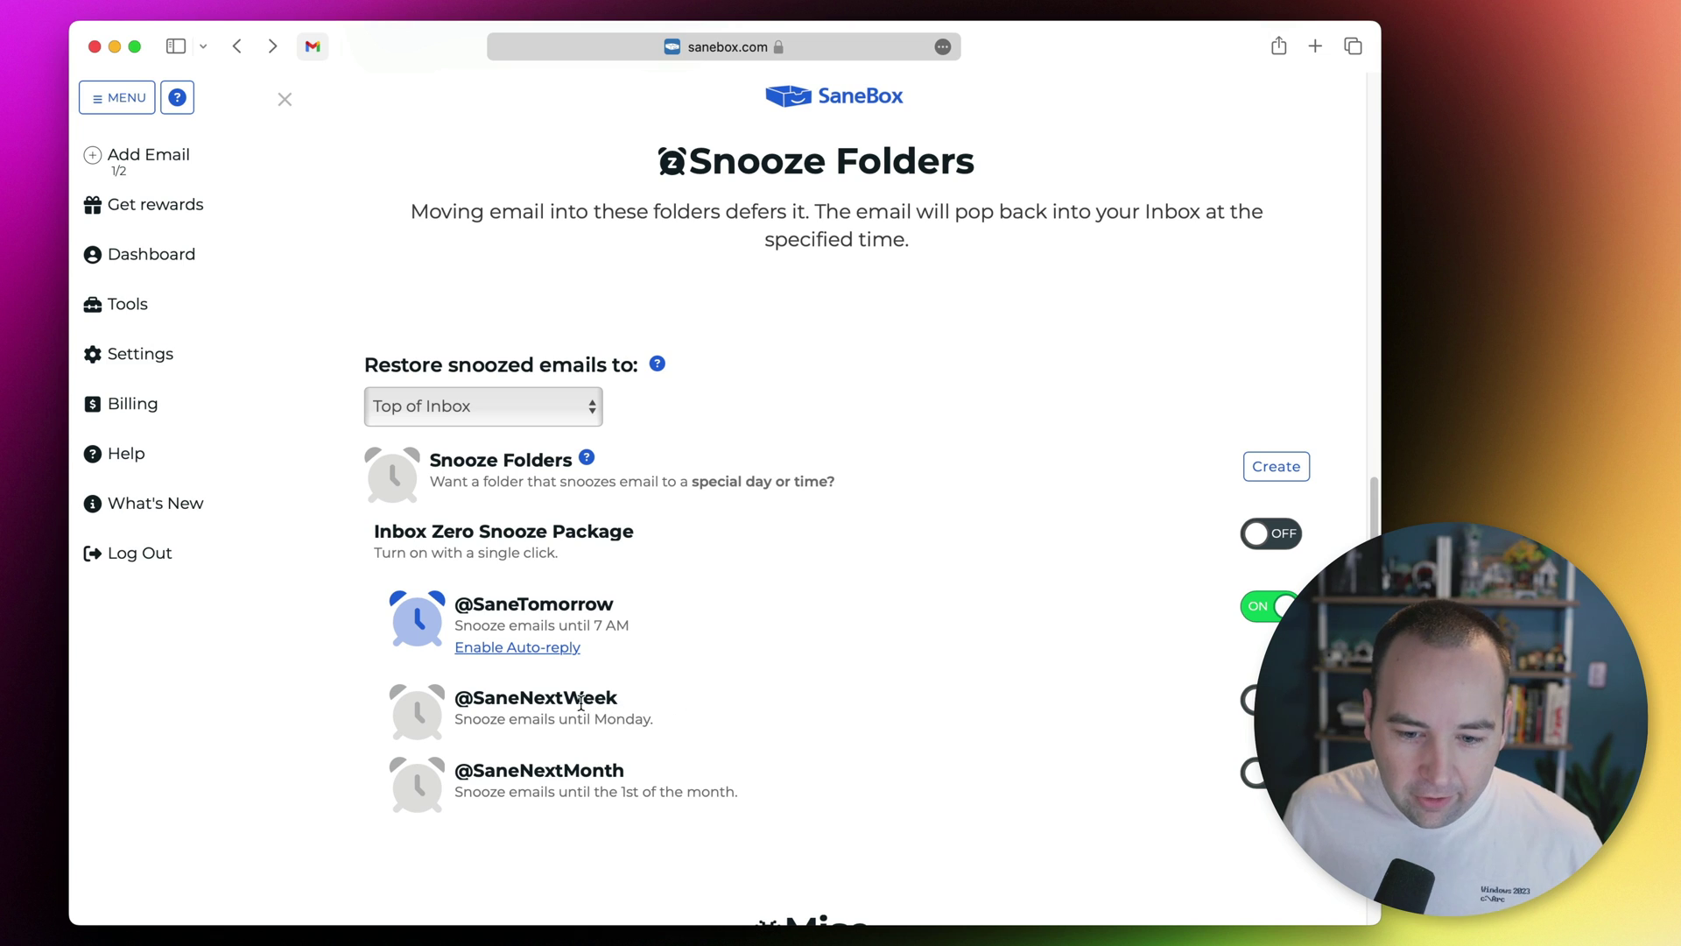
pyautogui.click(1276, 466)
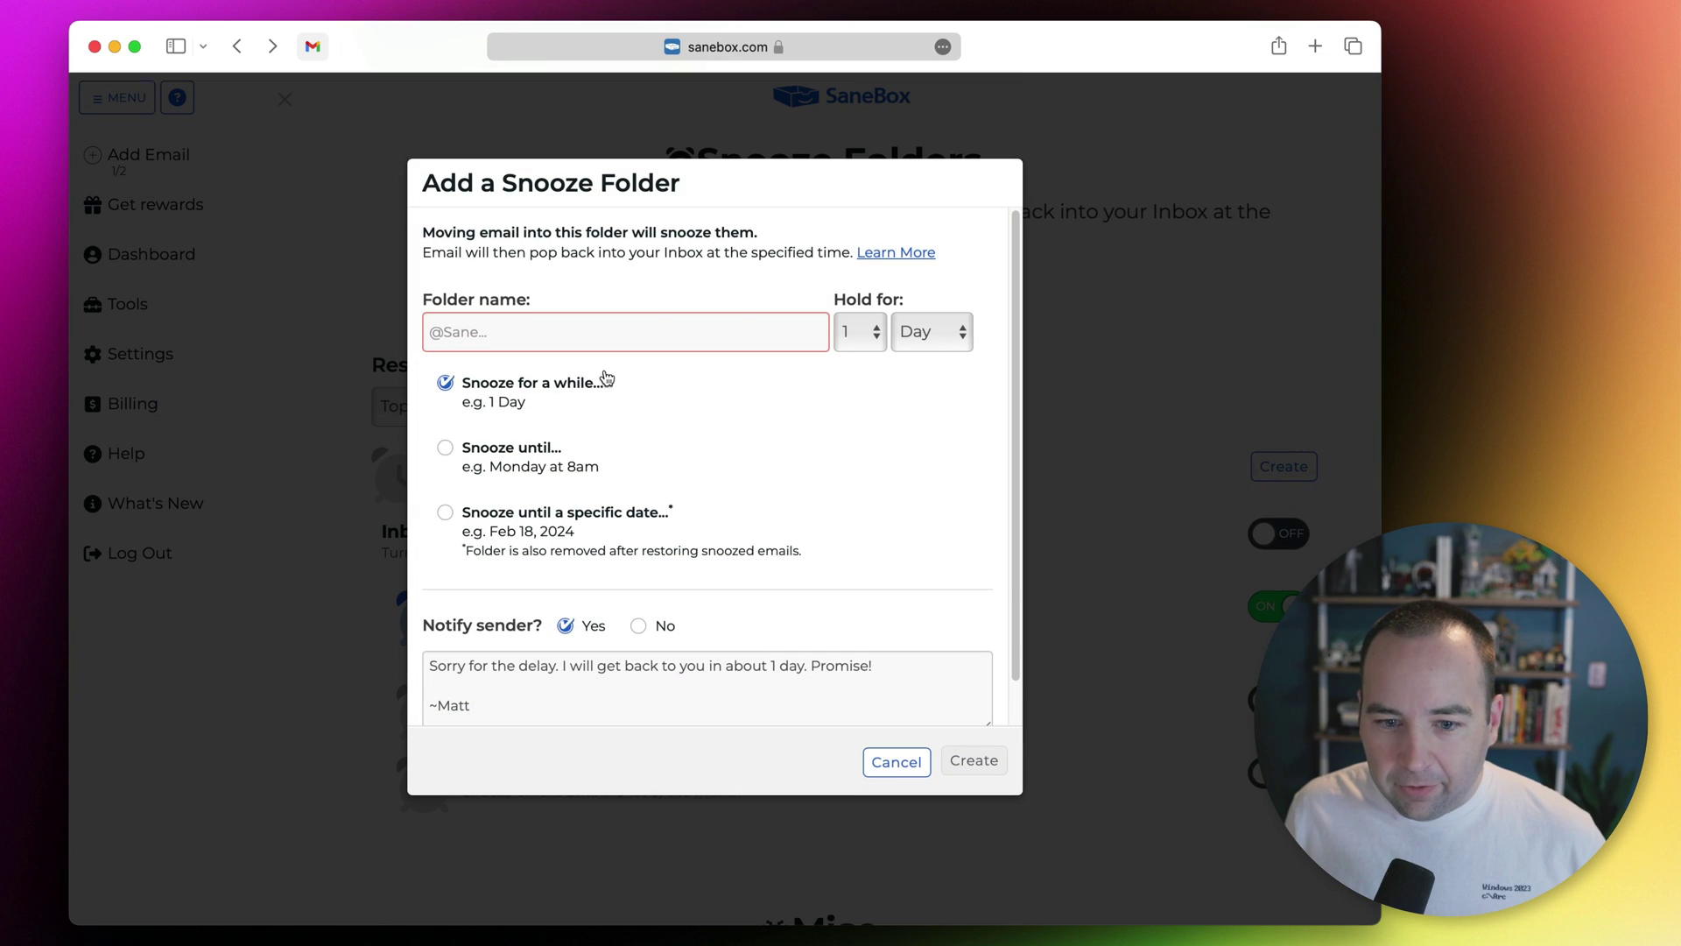
pyautogui.click(909, 766)
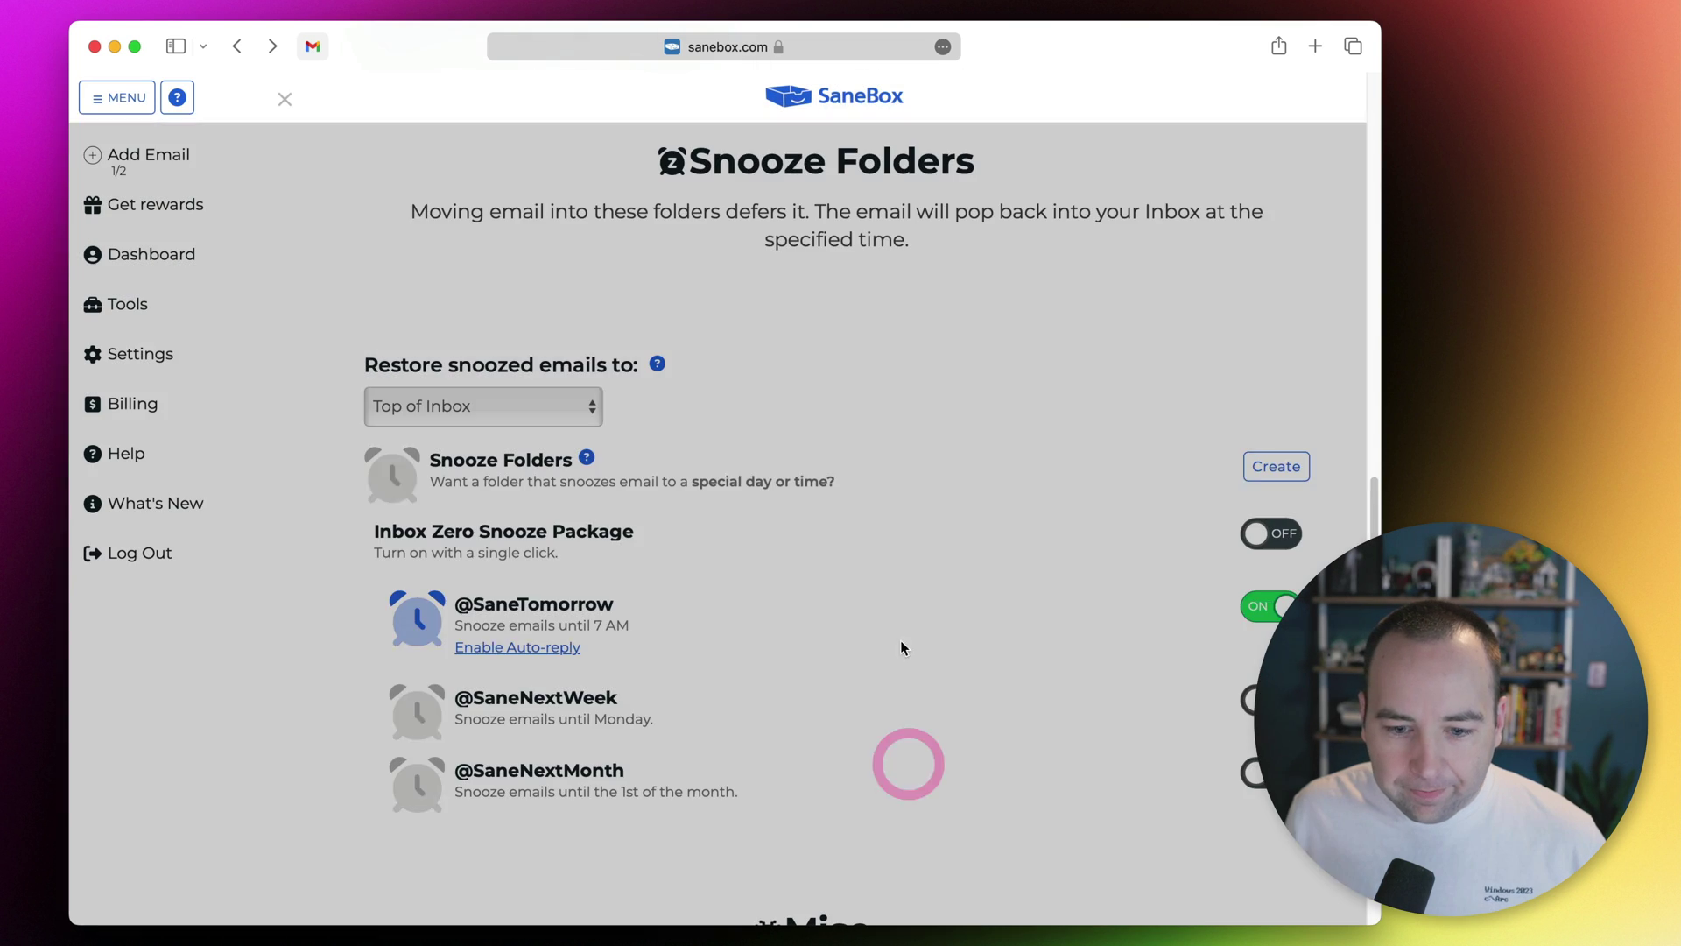
pyautogui.scroll(-8, 911, 648)
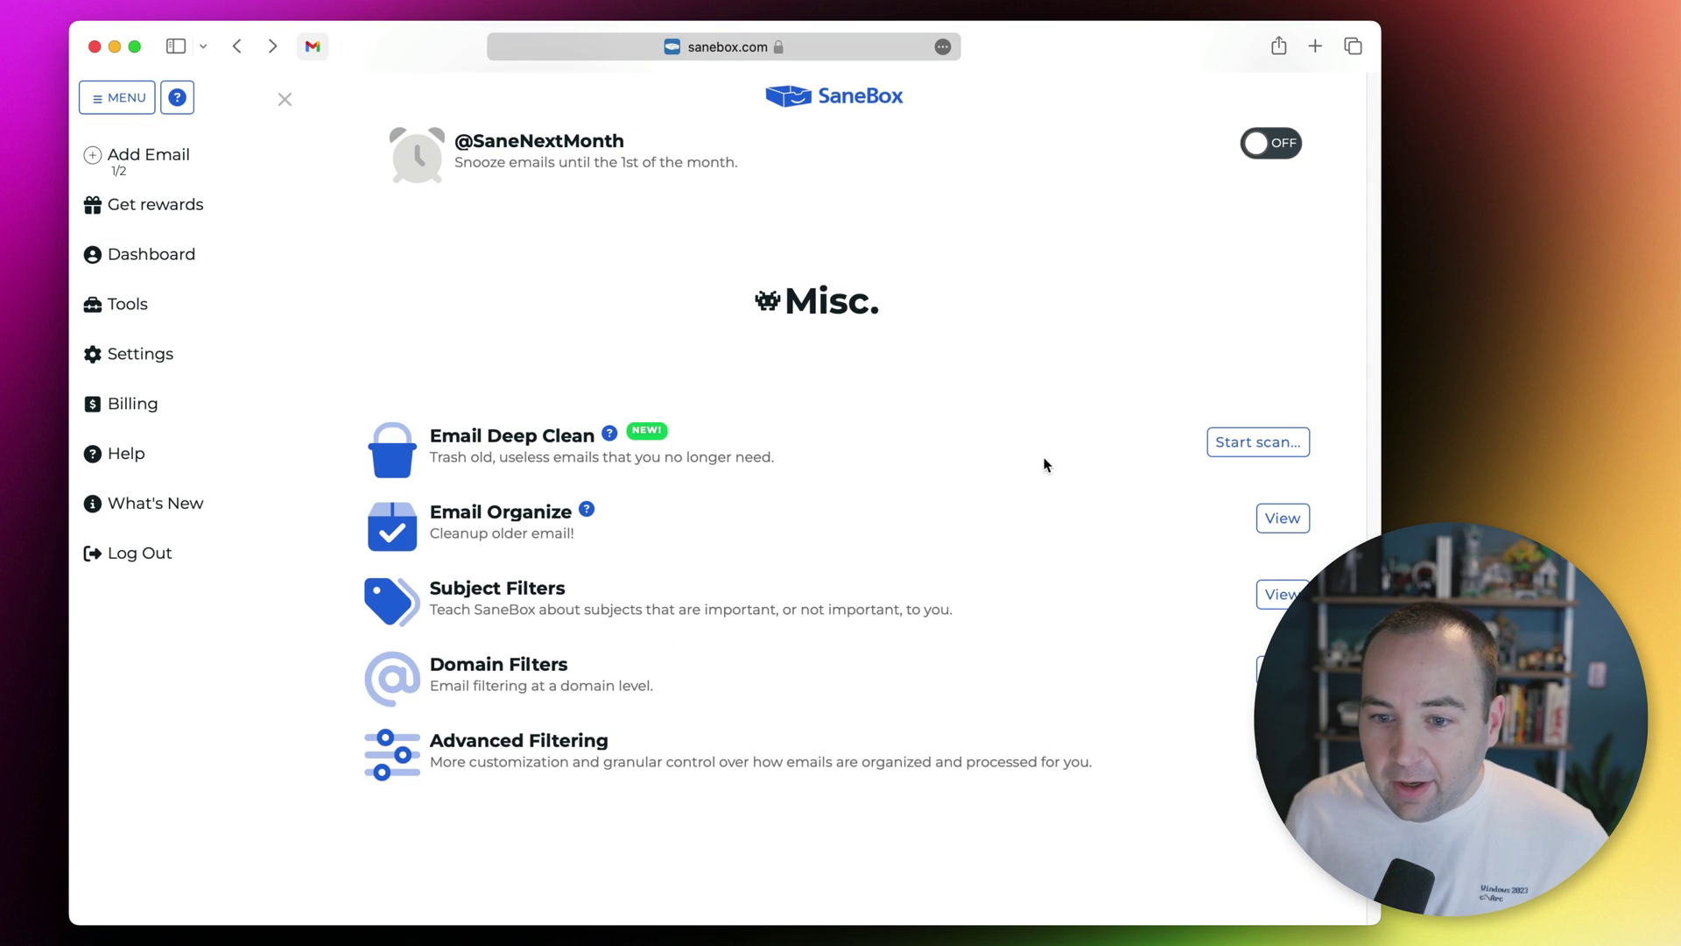
# Scan old emails, sort senders by message count, and trash the 159-email Substack sender (14.6MB).
pyautogui.click(1225, 445)
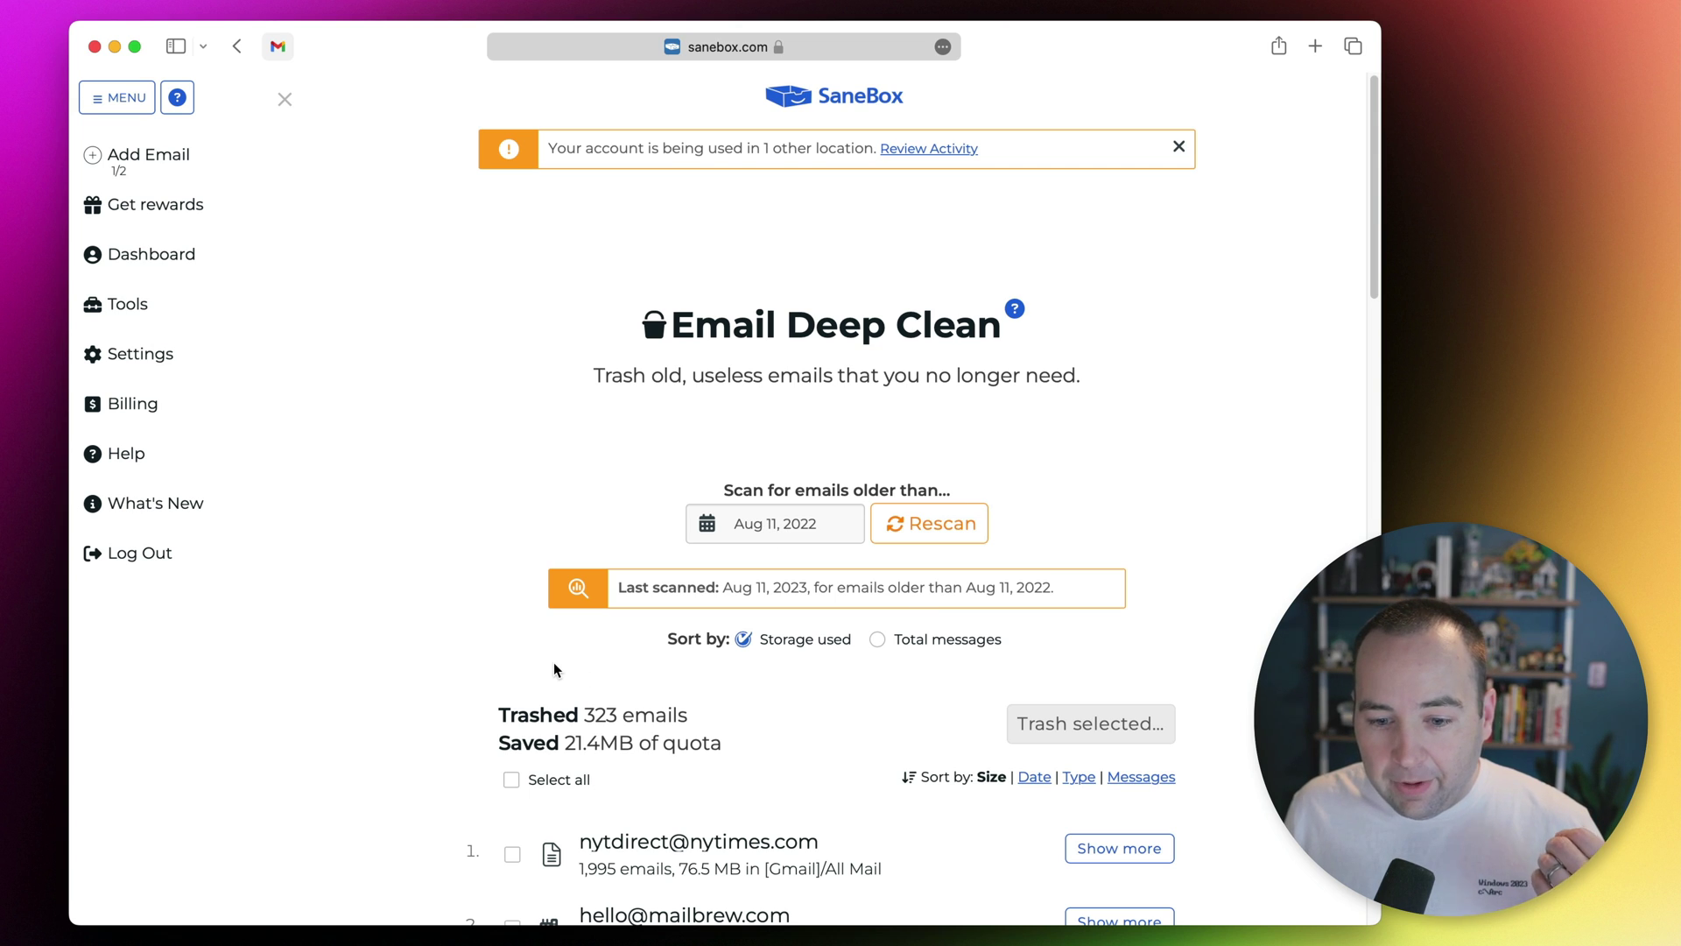
pyautogui.scroll(-5, 555, 664)
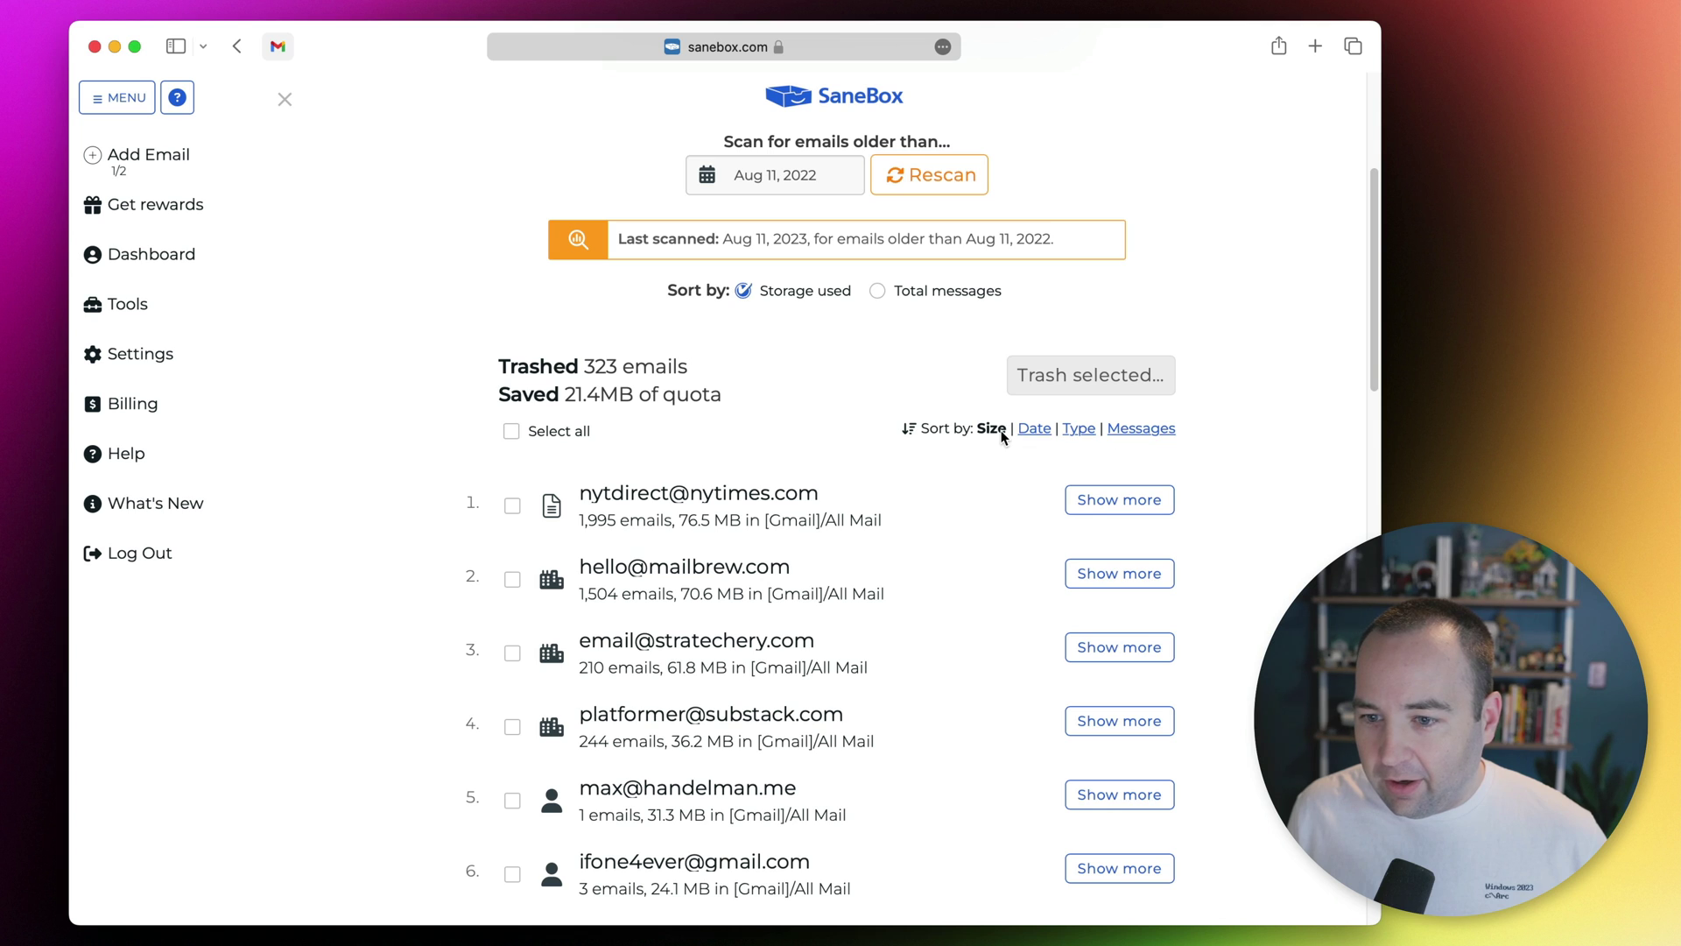
pyautogui.click(1126, 434)
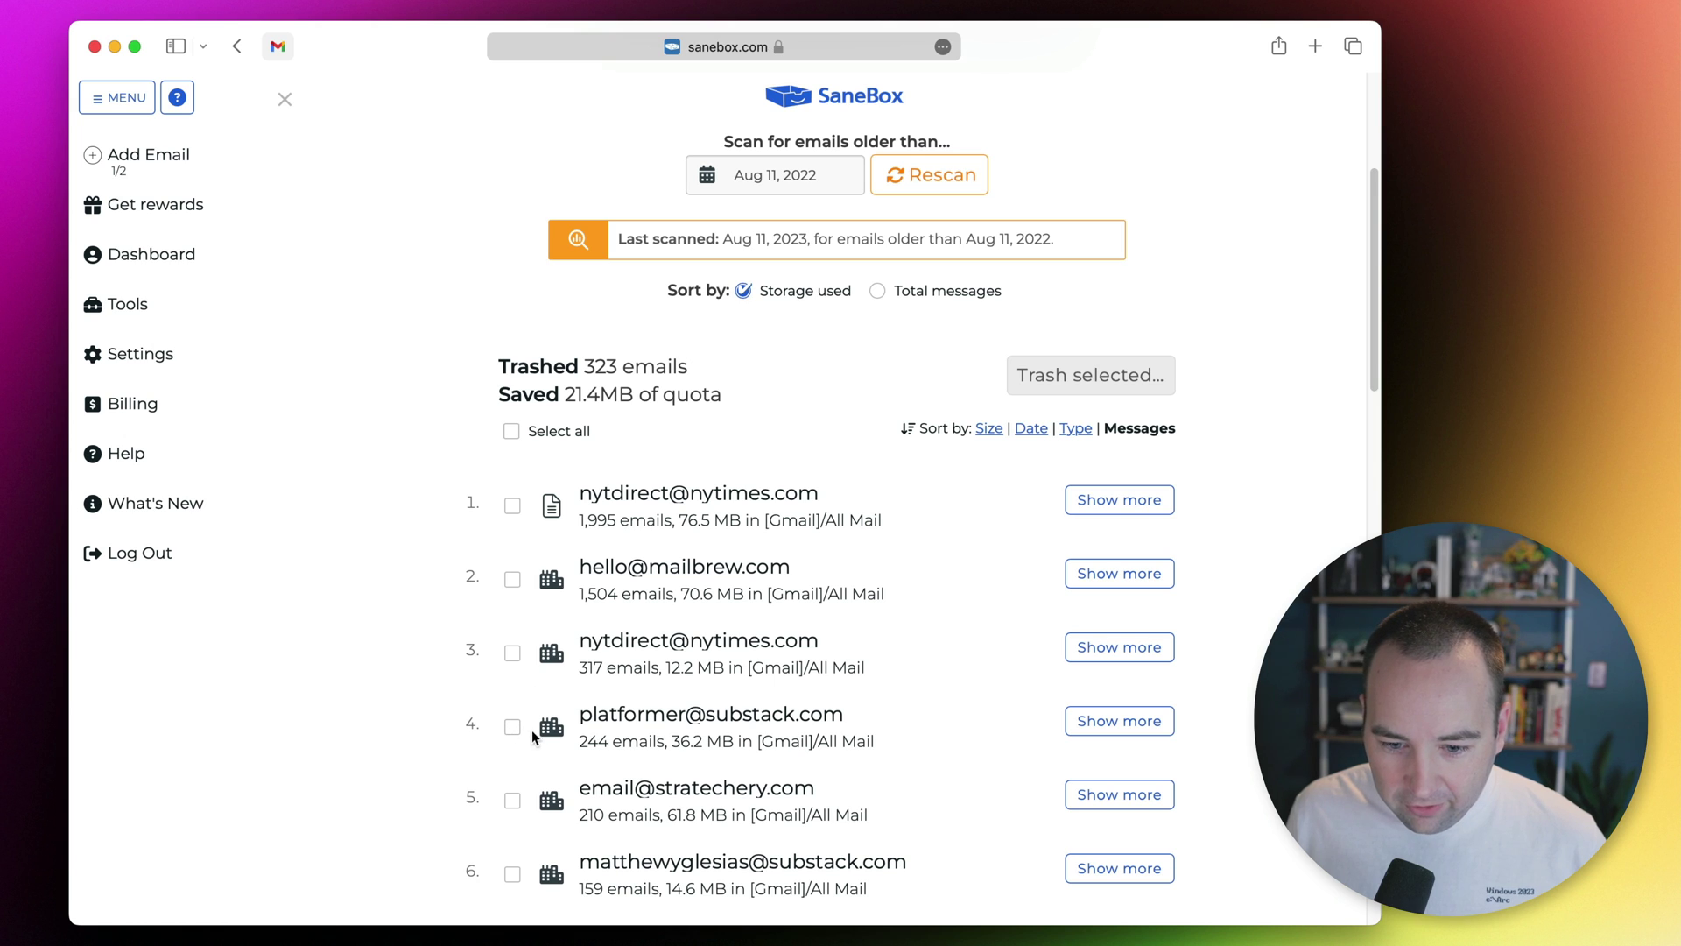
pyautogui.click(513, 875)
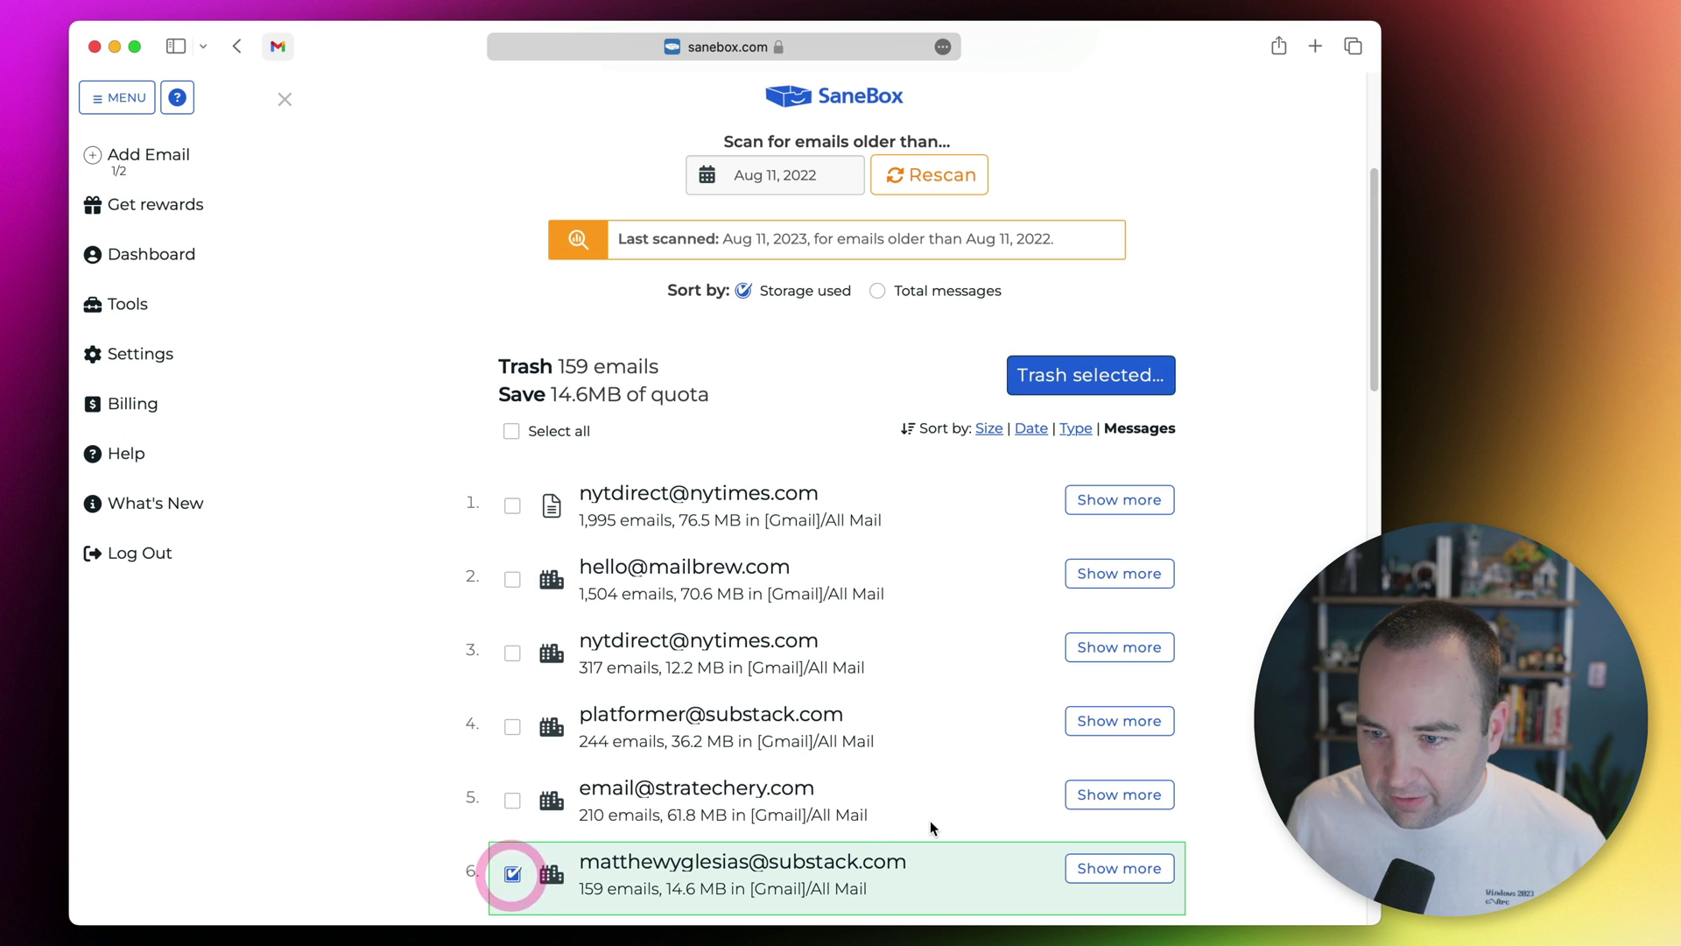
pyautogui.click(1074, 378)
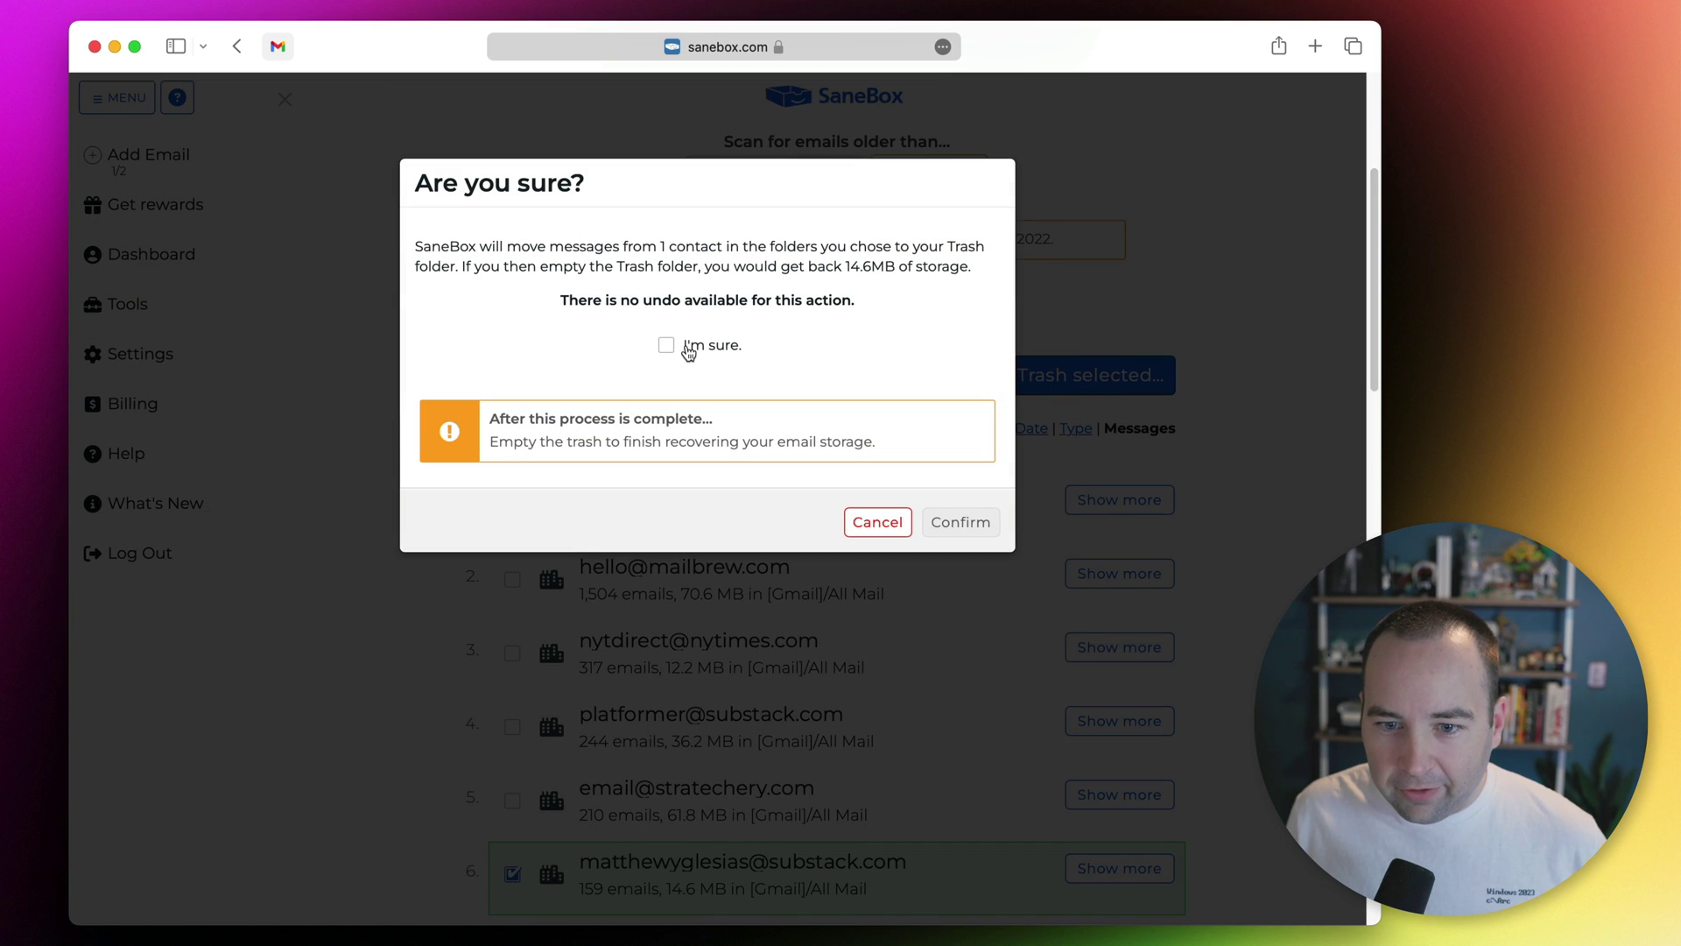
pyautogui.click(666, 343)
pyautogui.click(964, 516)
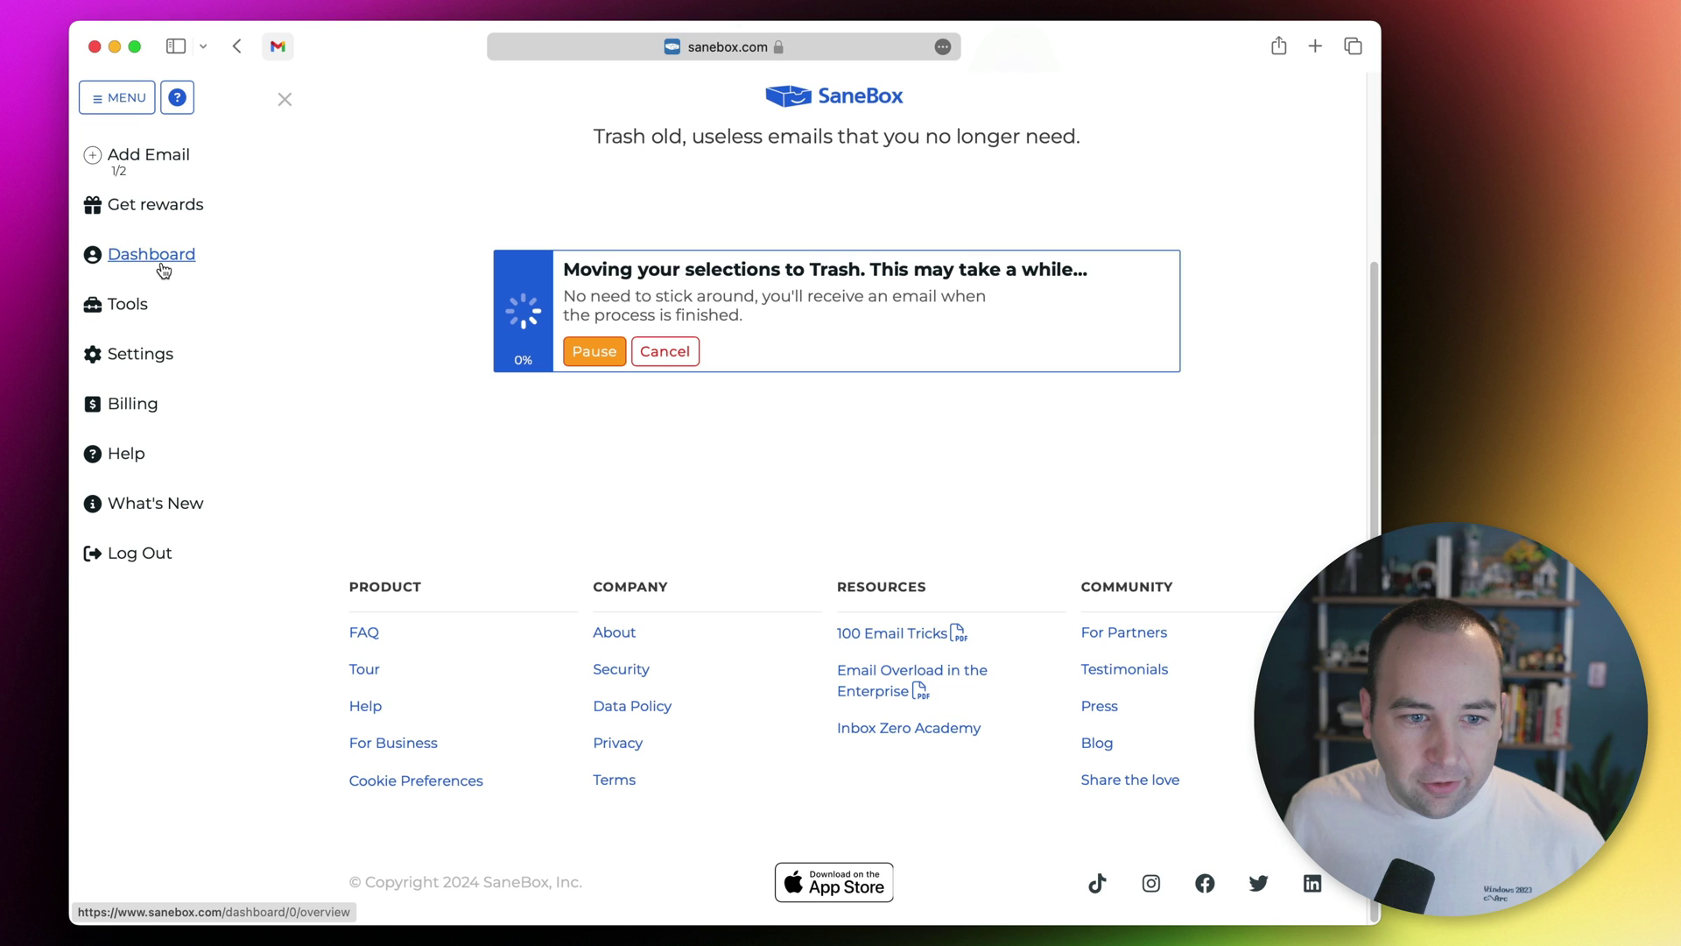
# Go from the tools overview back to the Dashboard and into Digest settings.
pyautogui.click(127, 304)
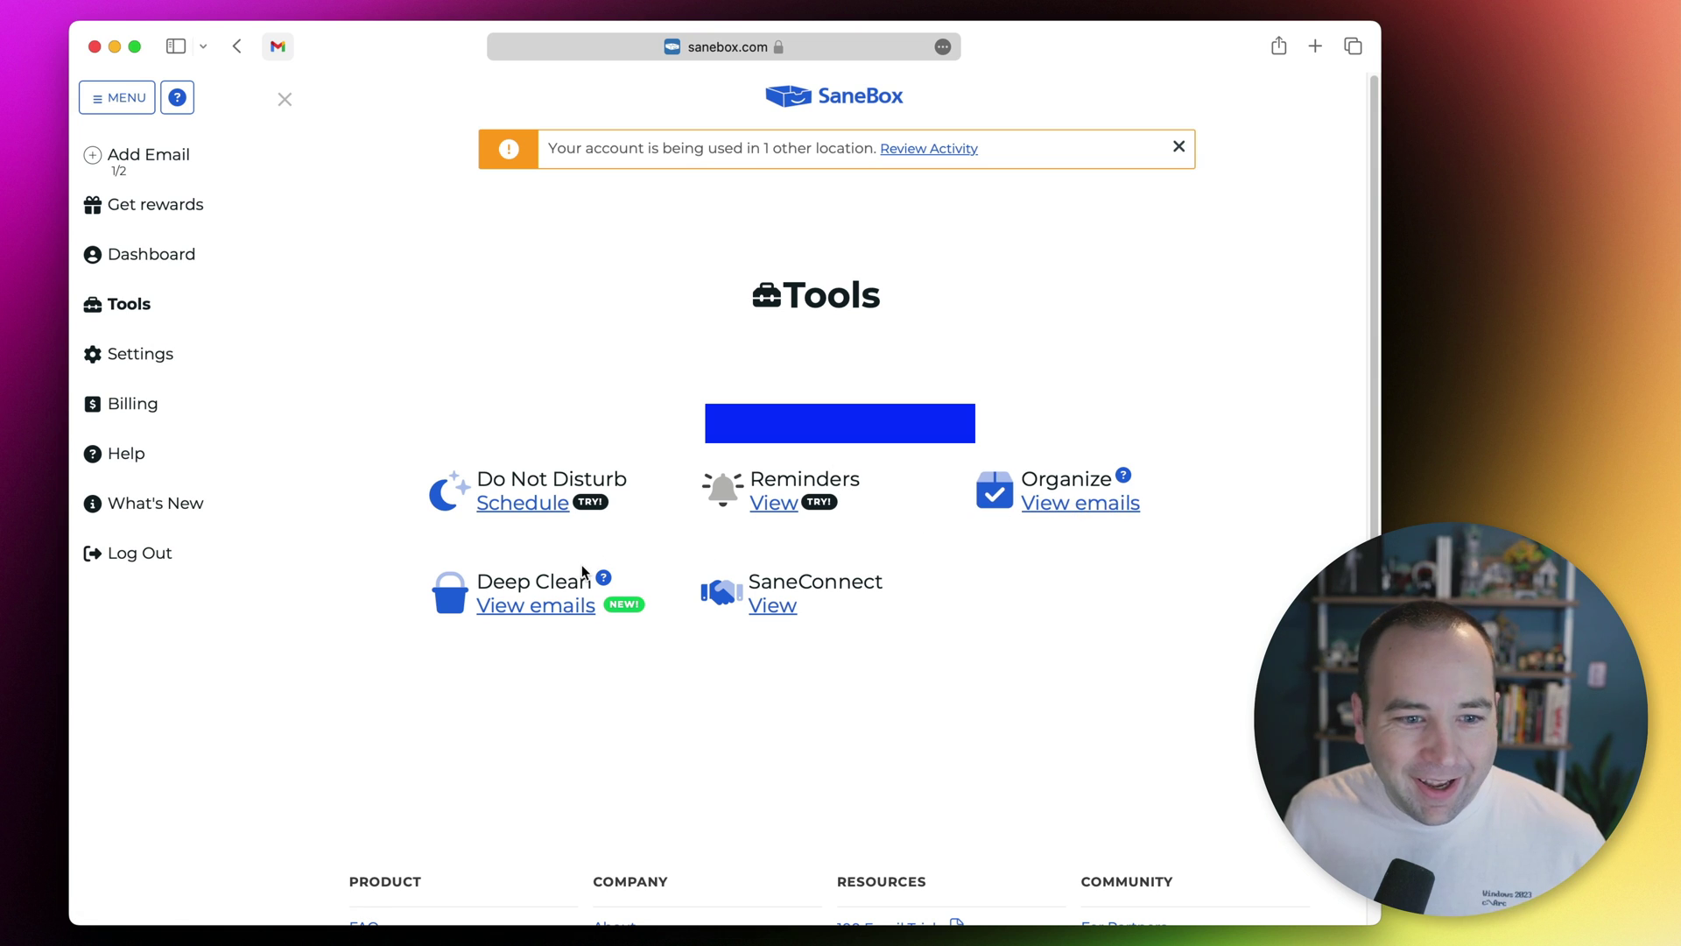
pyautogui.click(140, 254)
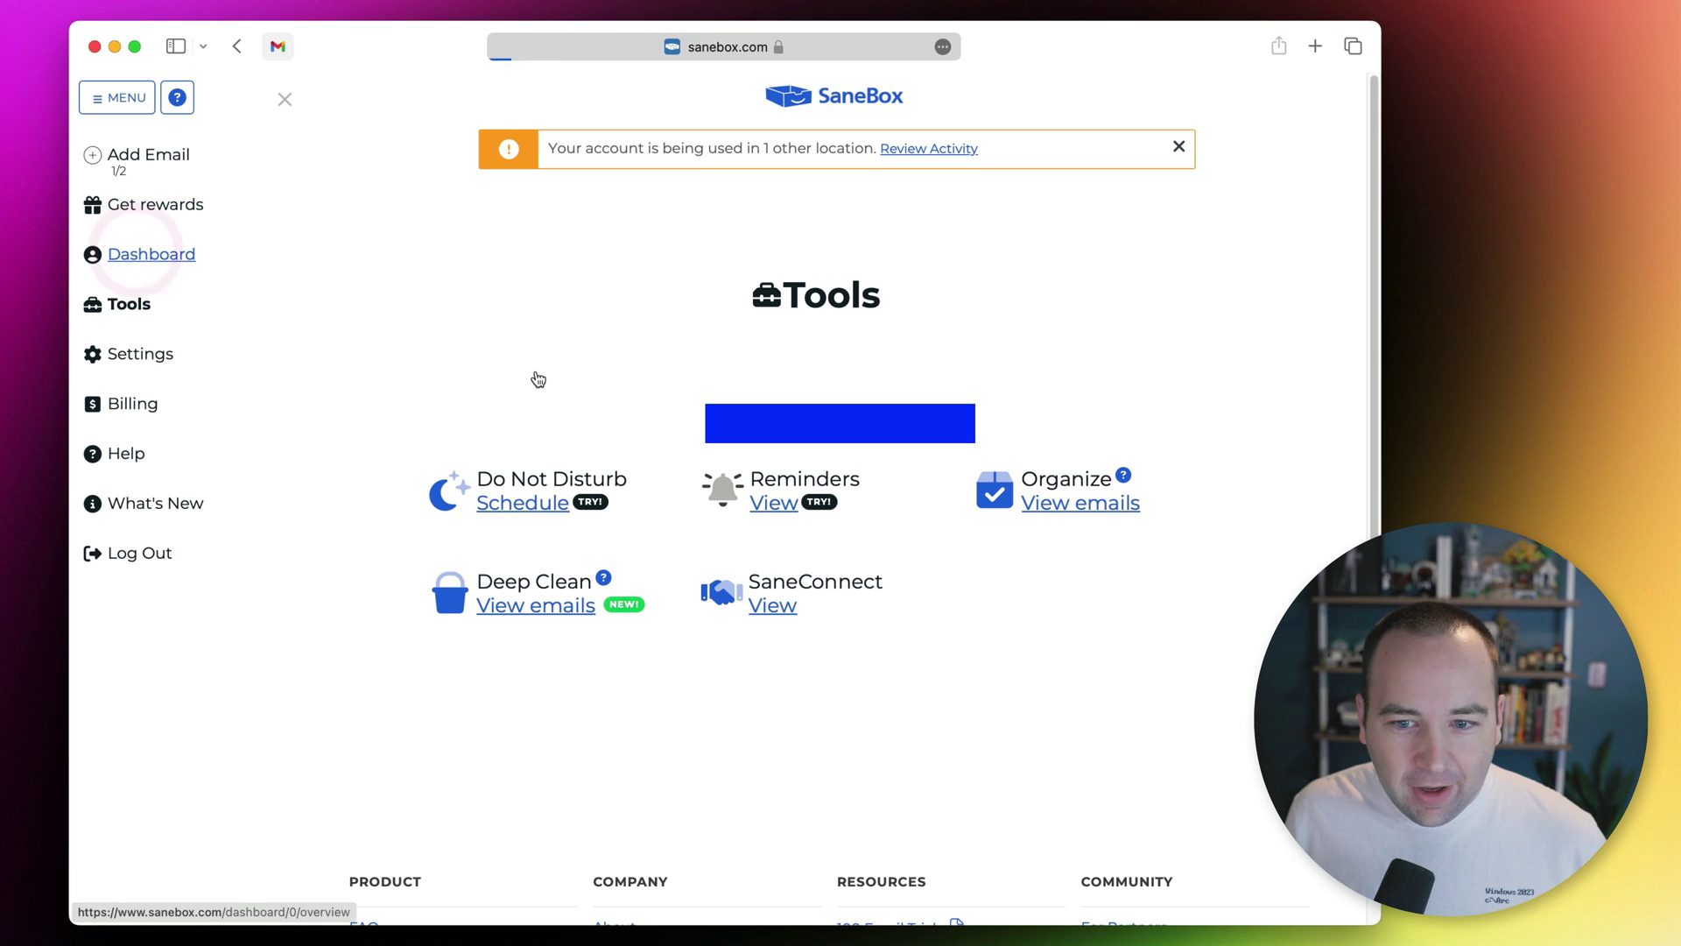
pyautogui.click(516, 437)
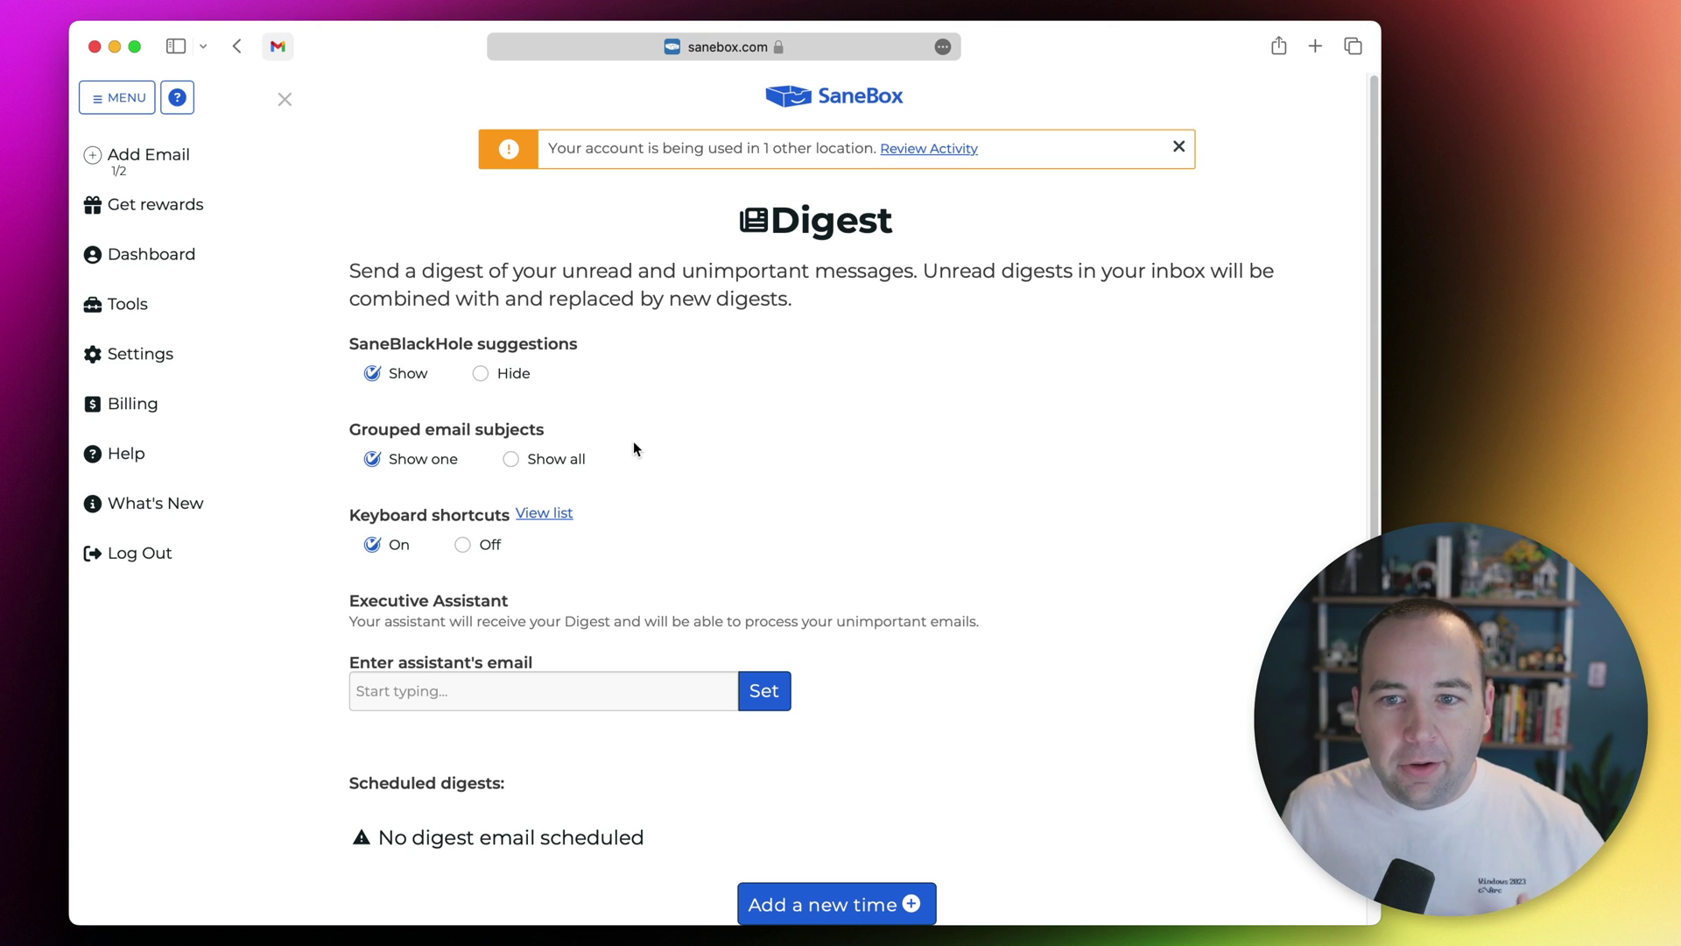
pyautogui.scroll(-4, 648, 497)
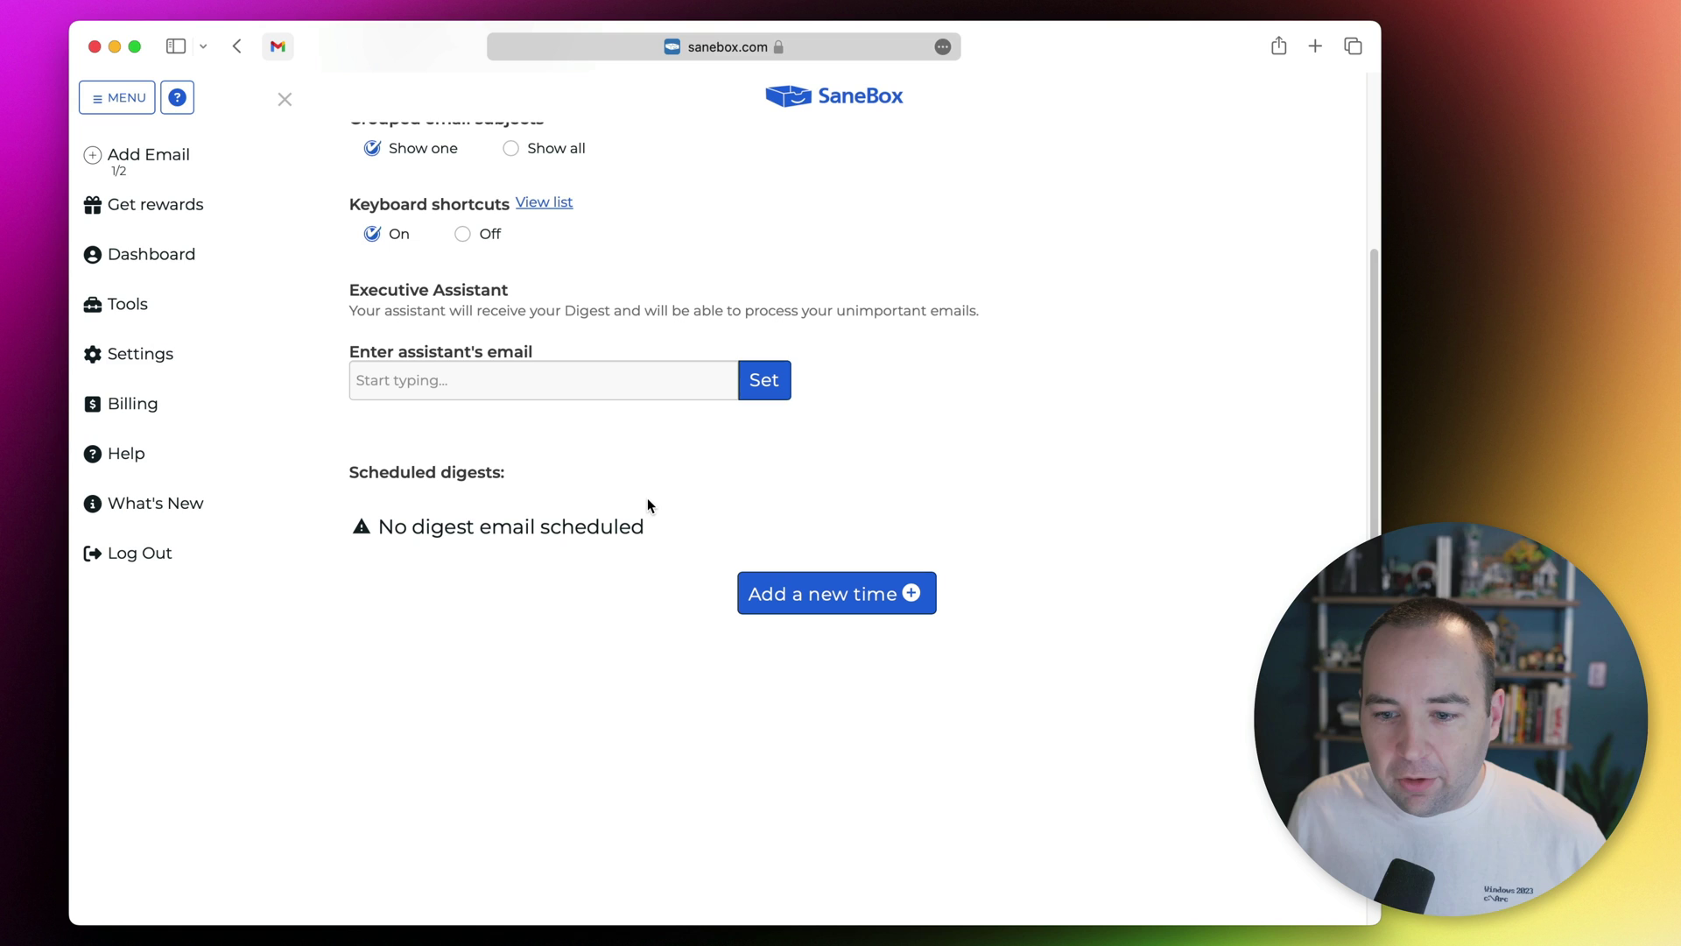
# Add a digest delivery for Every Day at 04:00 PM, then return to the Dashboard.
pyautogui.click(894, 599)
pyautogui.click(398, 571)
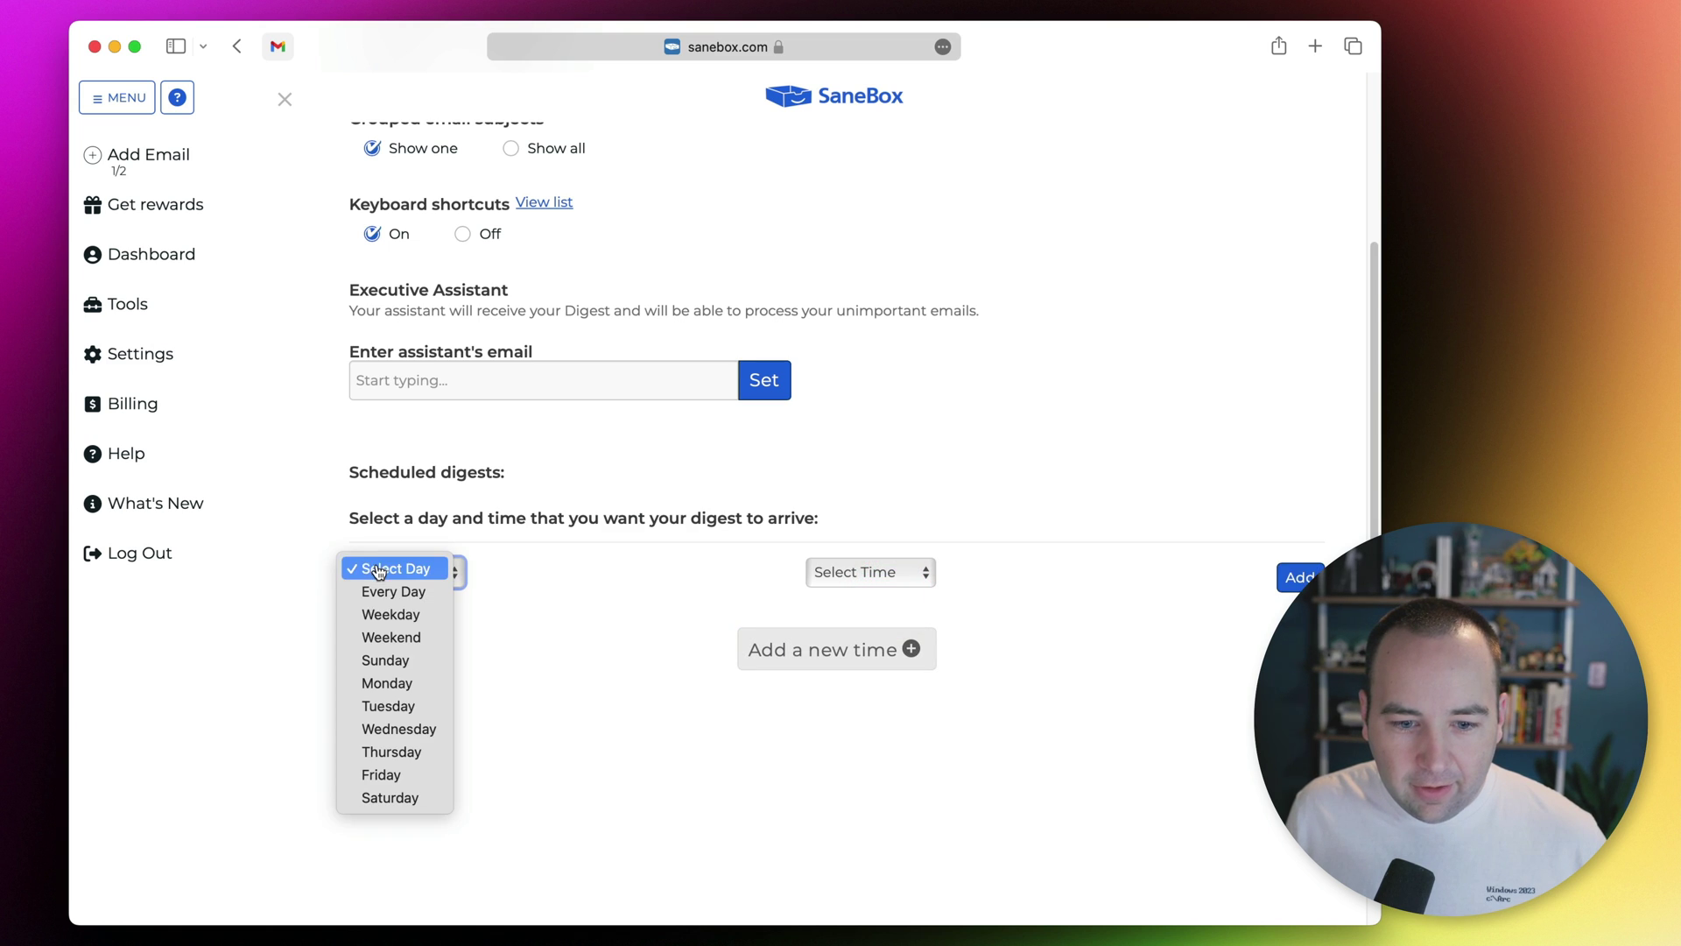
pyautogui.click(406, 591)
pyautogui.click(870, 571)
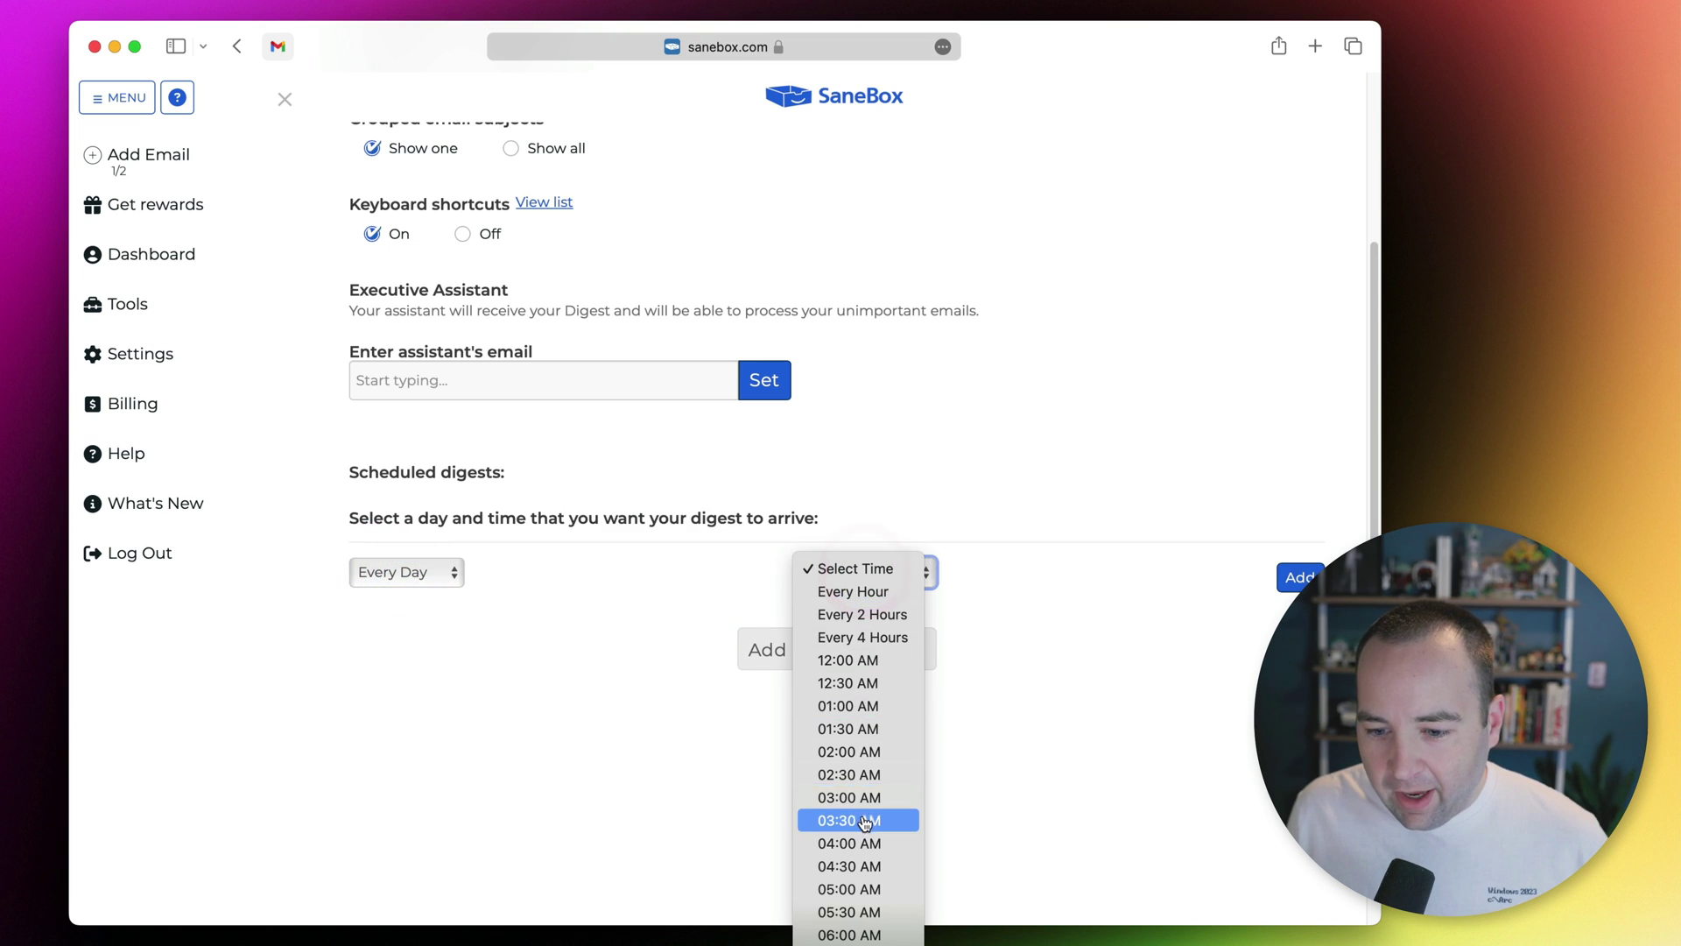
pyautogui.scroll(-10, 857, 740)
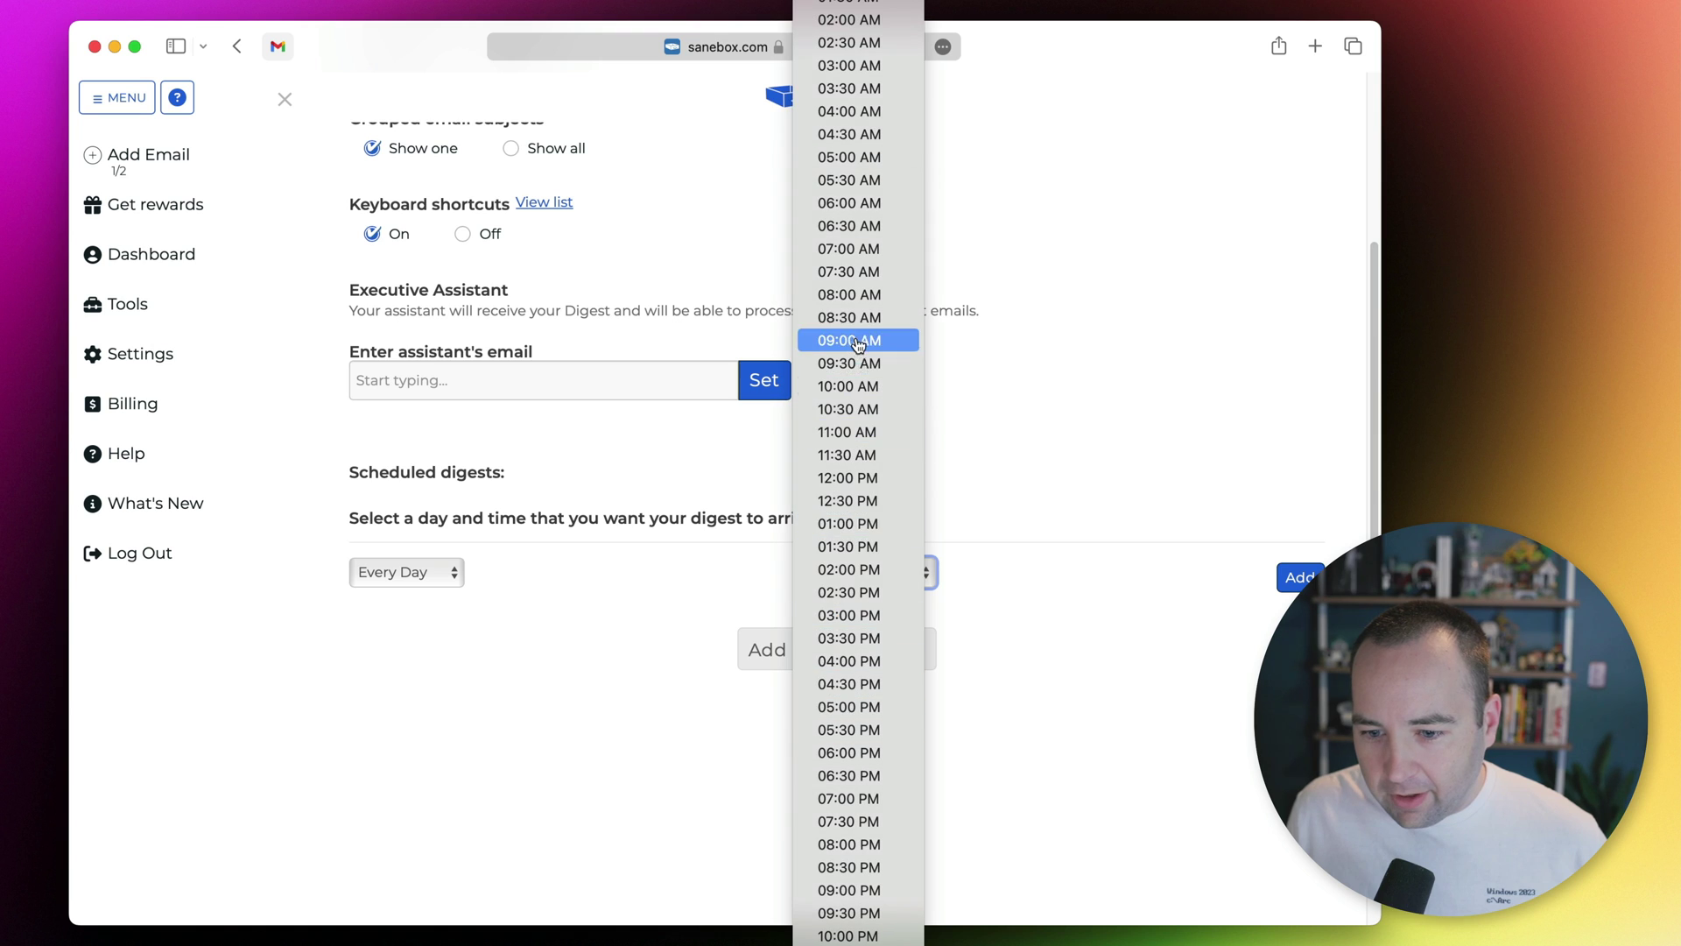
pyautogui.click(865, 660)
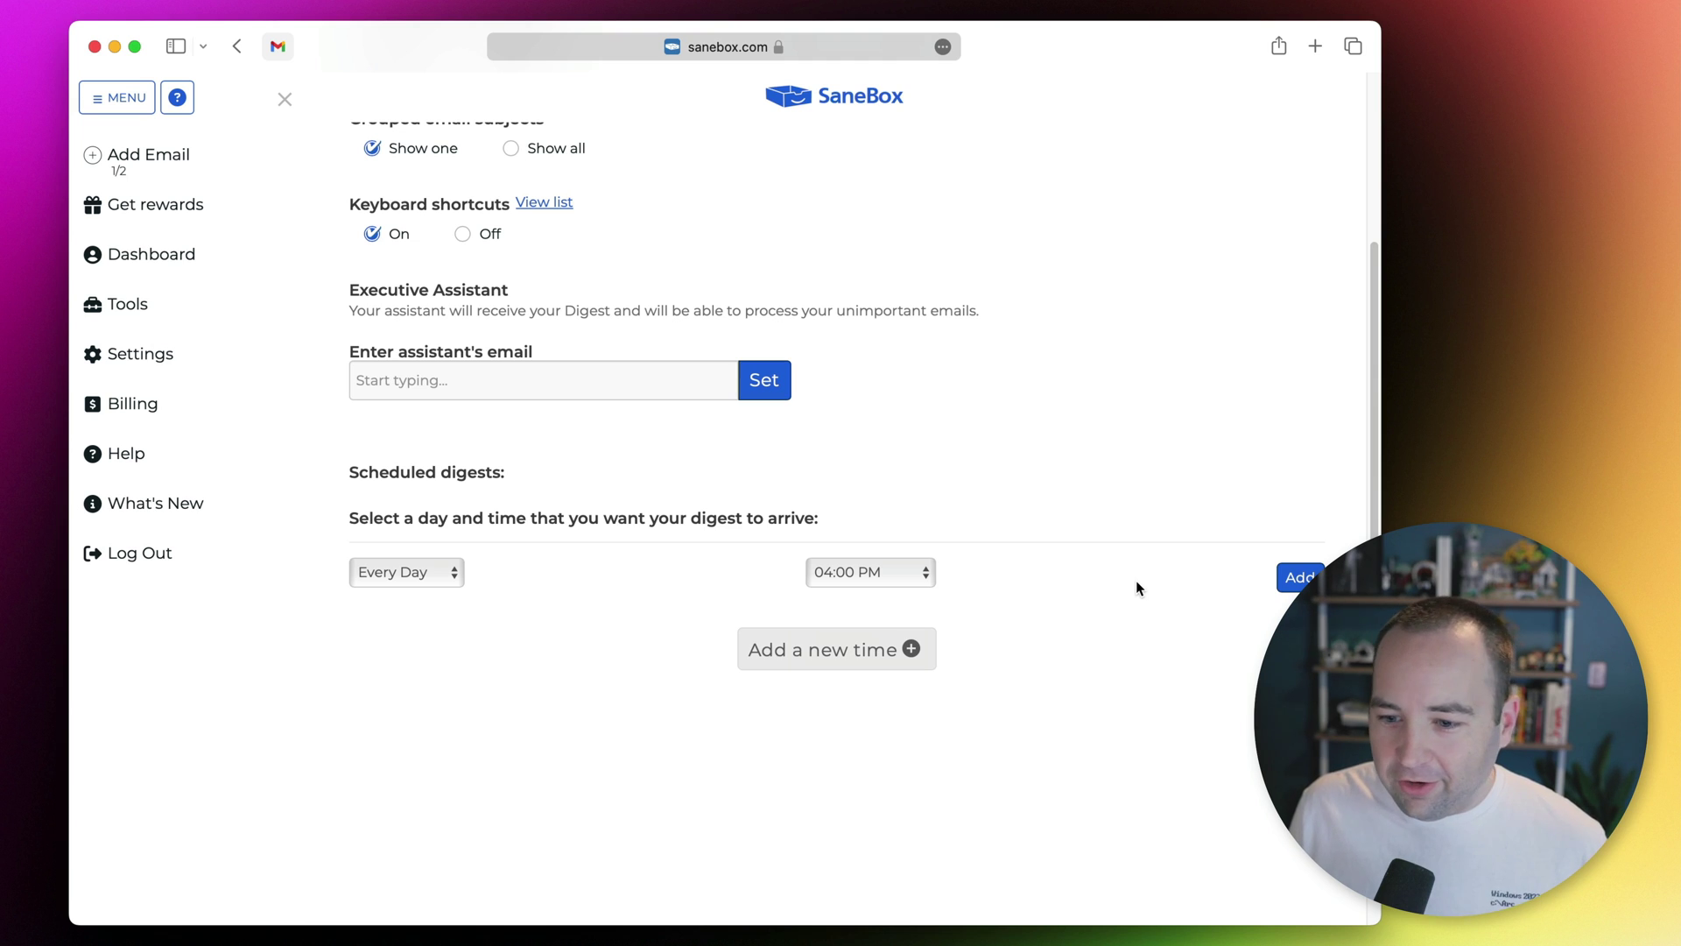
pyautogui.scroll(4, 1048, 545)
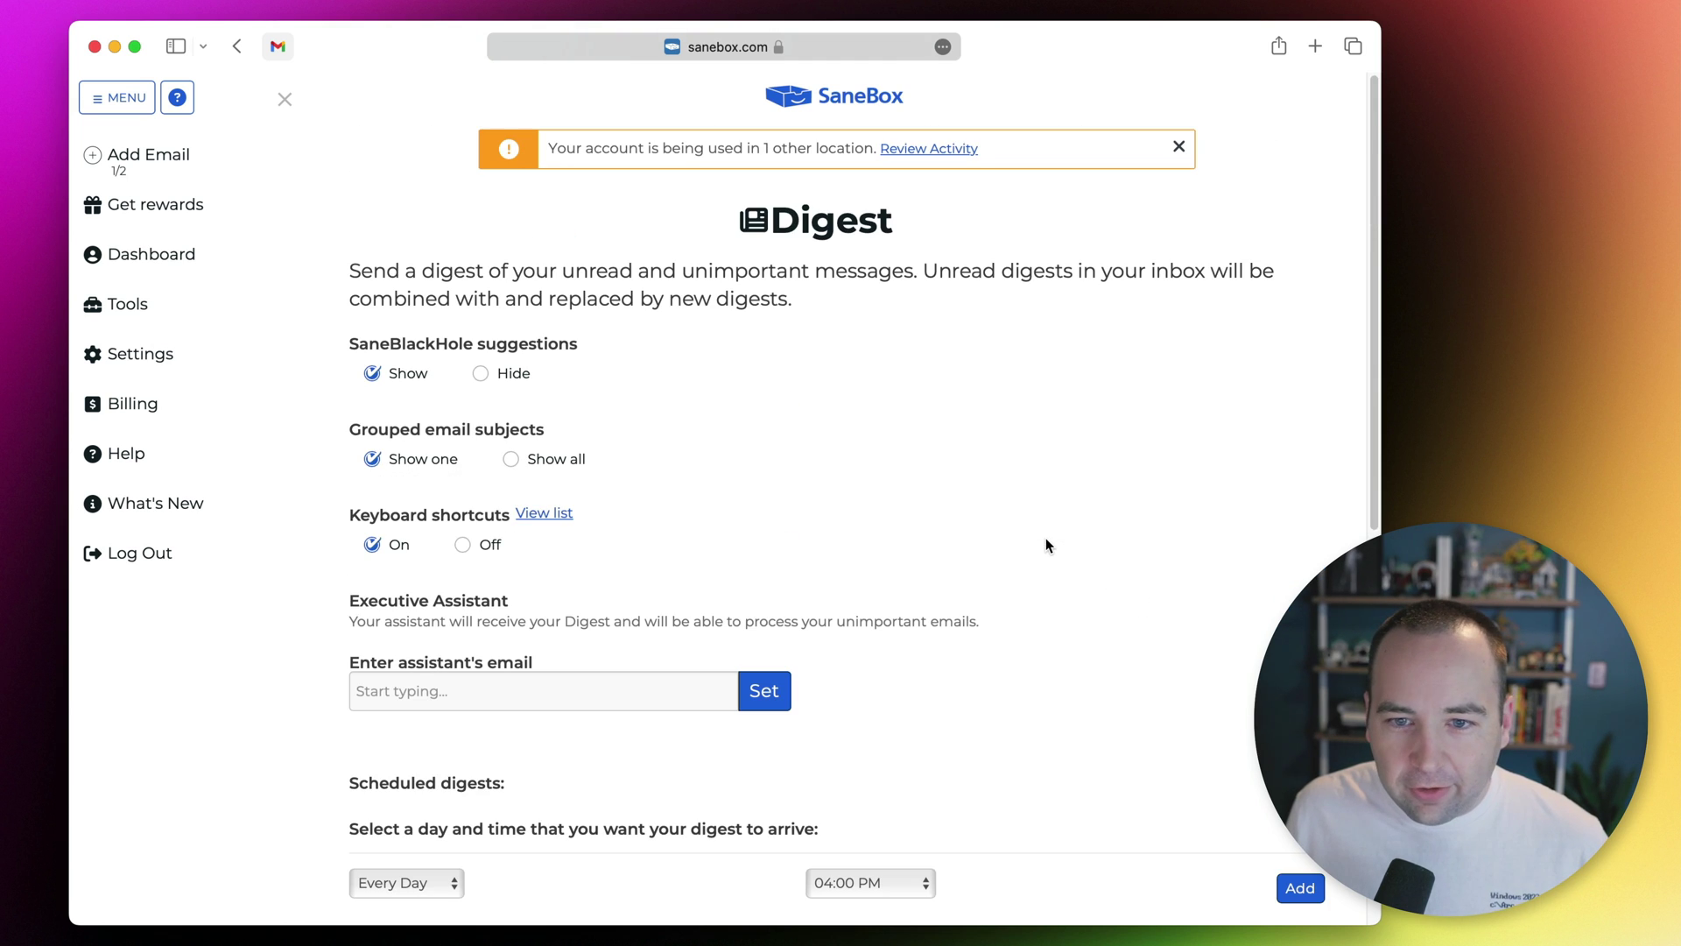
pyautogui.scroll(-3, 704, 517)
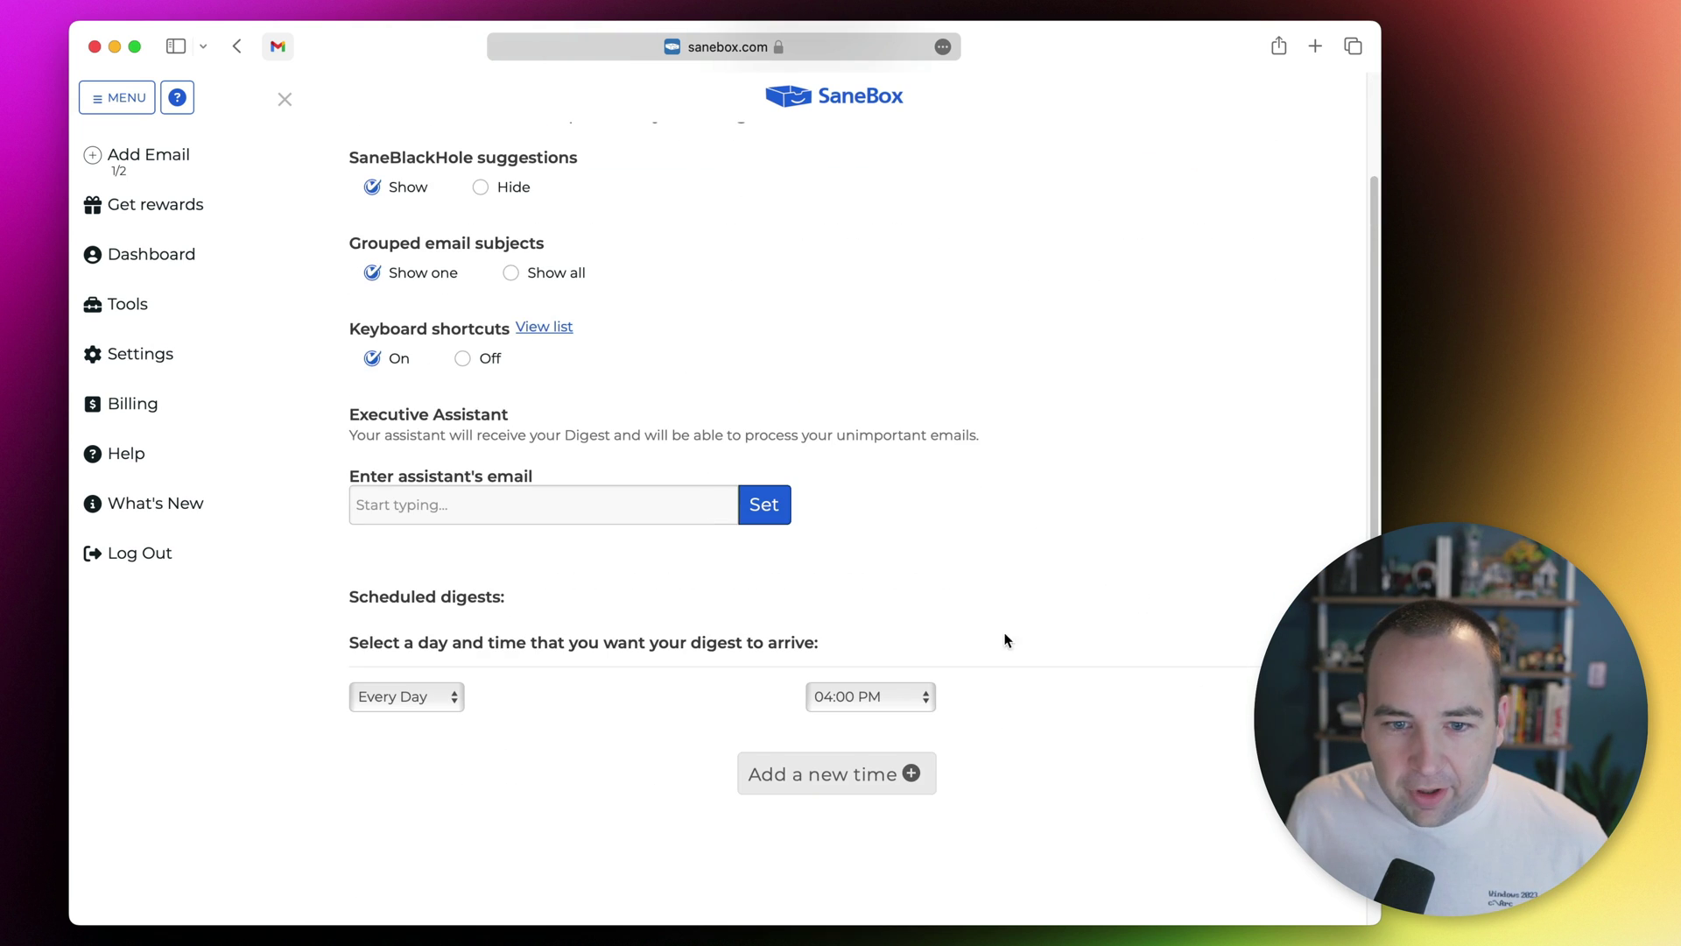
pyautogui.scroll(3, 683, 487)
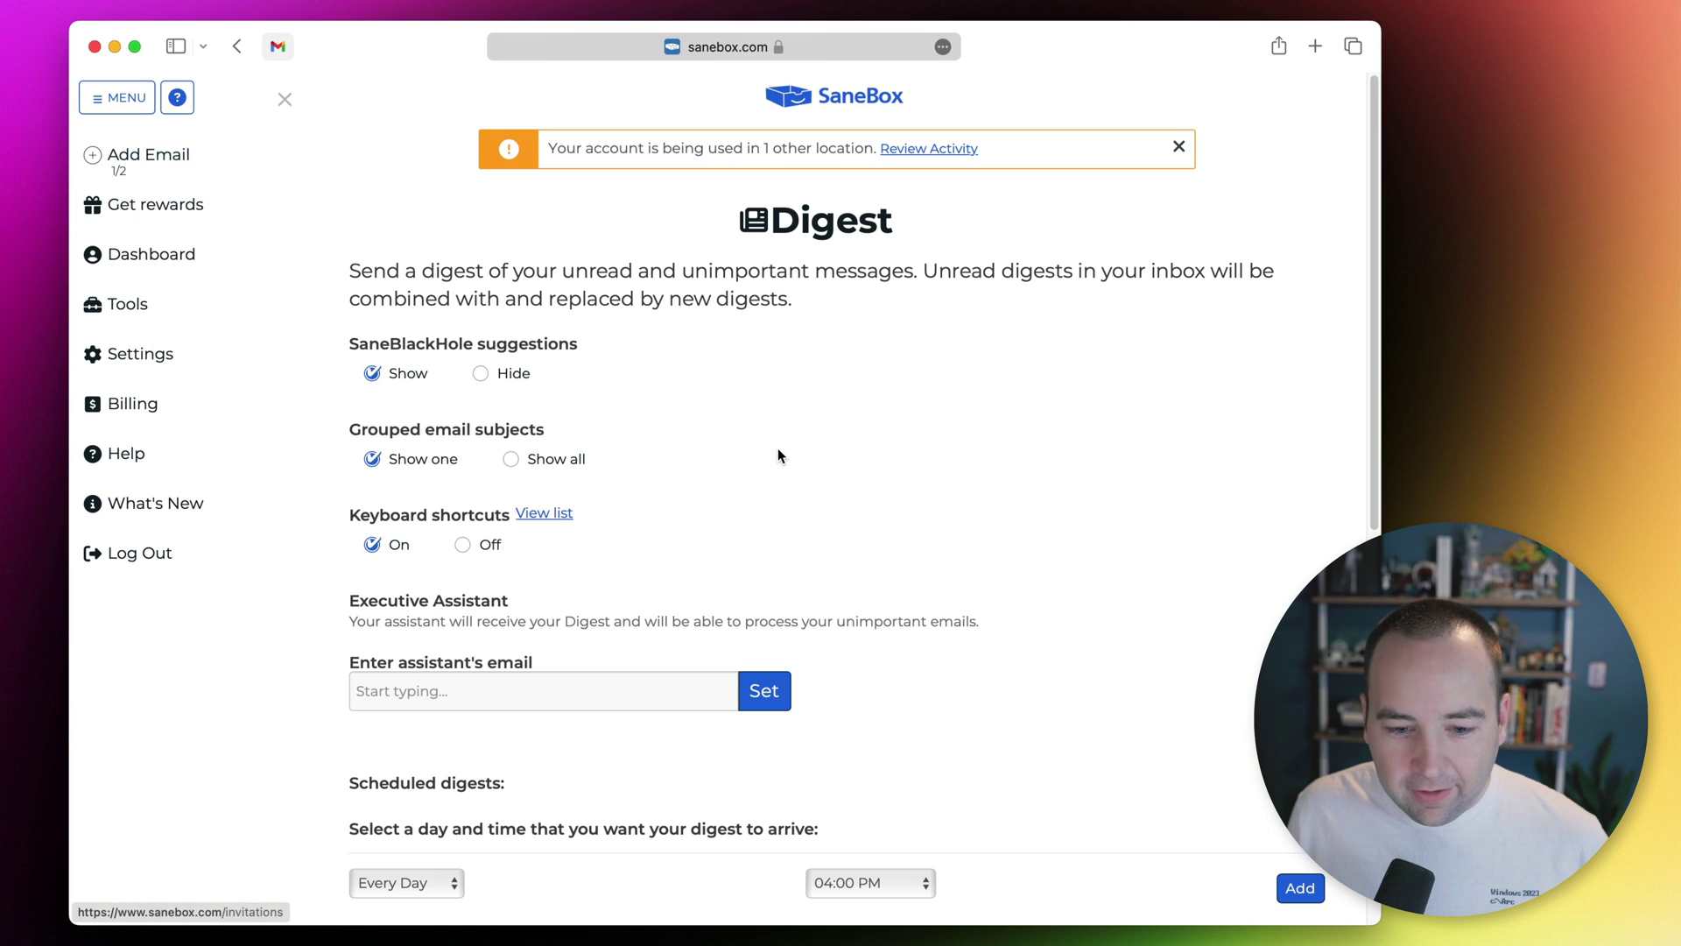
pyautogui.scroll(-6, 777, 452)
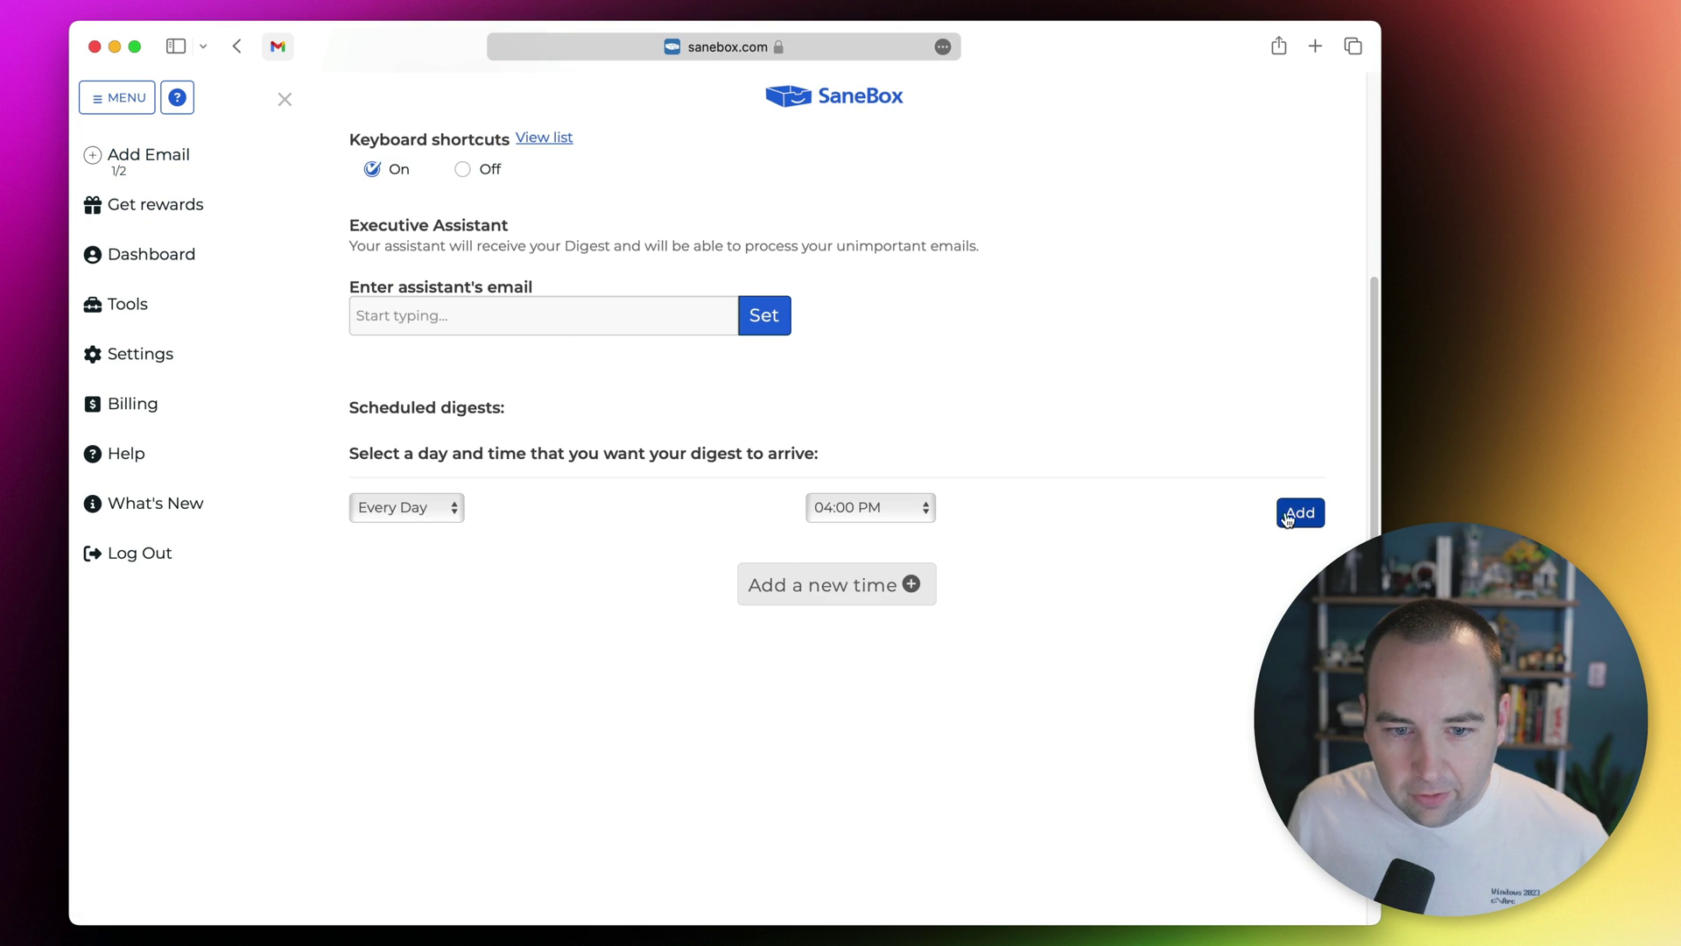
pyautogui.scroll(6, 526, 446)
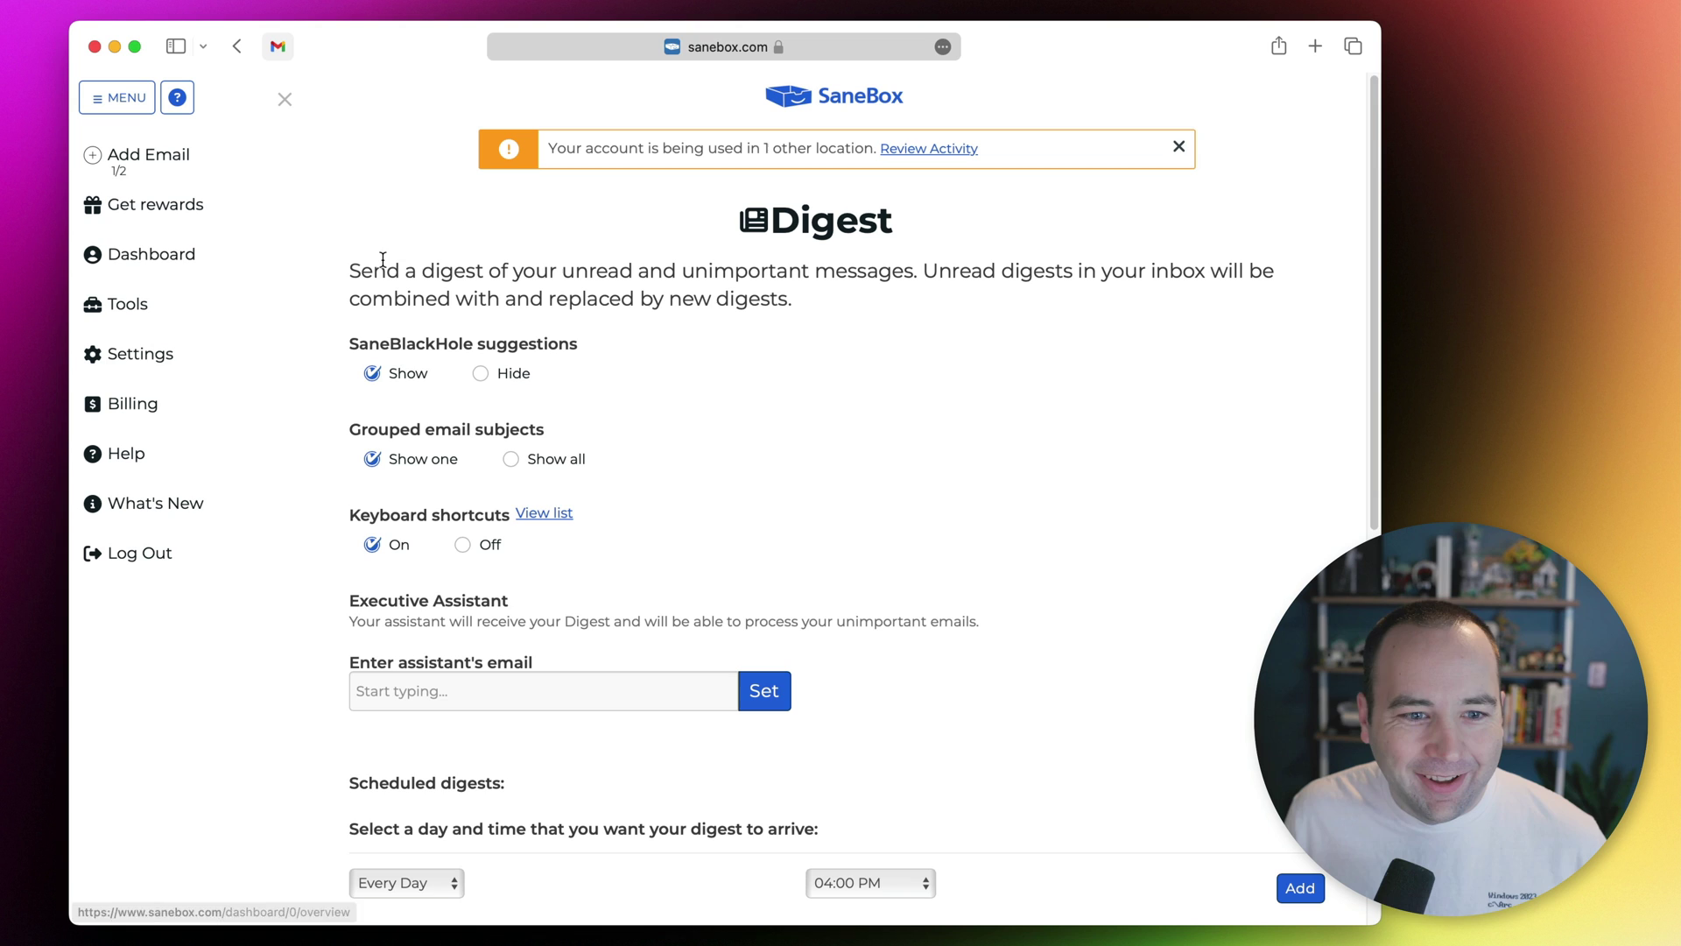
pyautogui.click(145, 253)
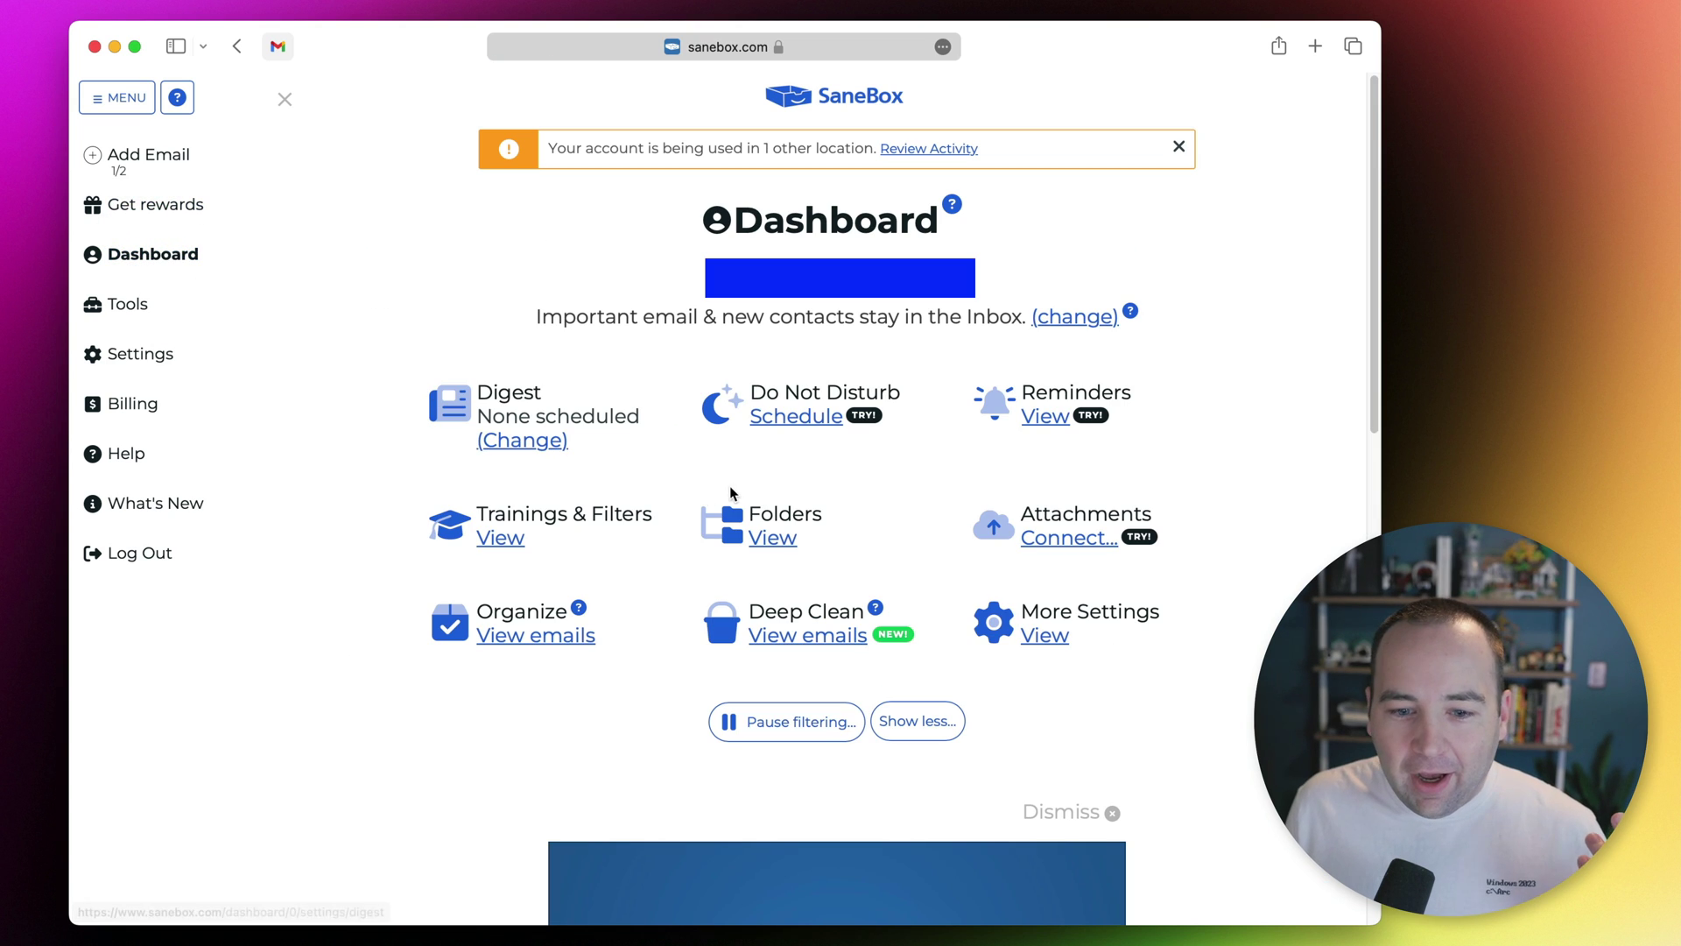
pyautogui.click(511, 537)
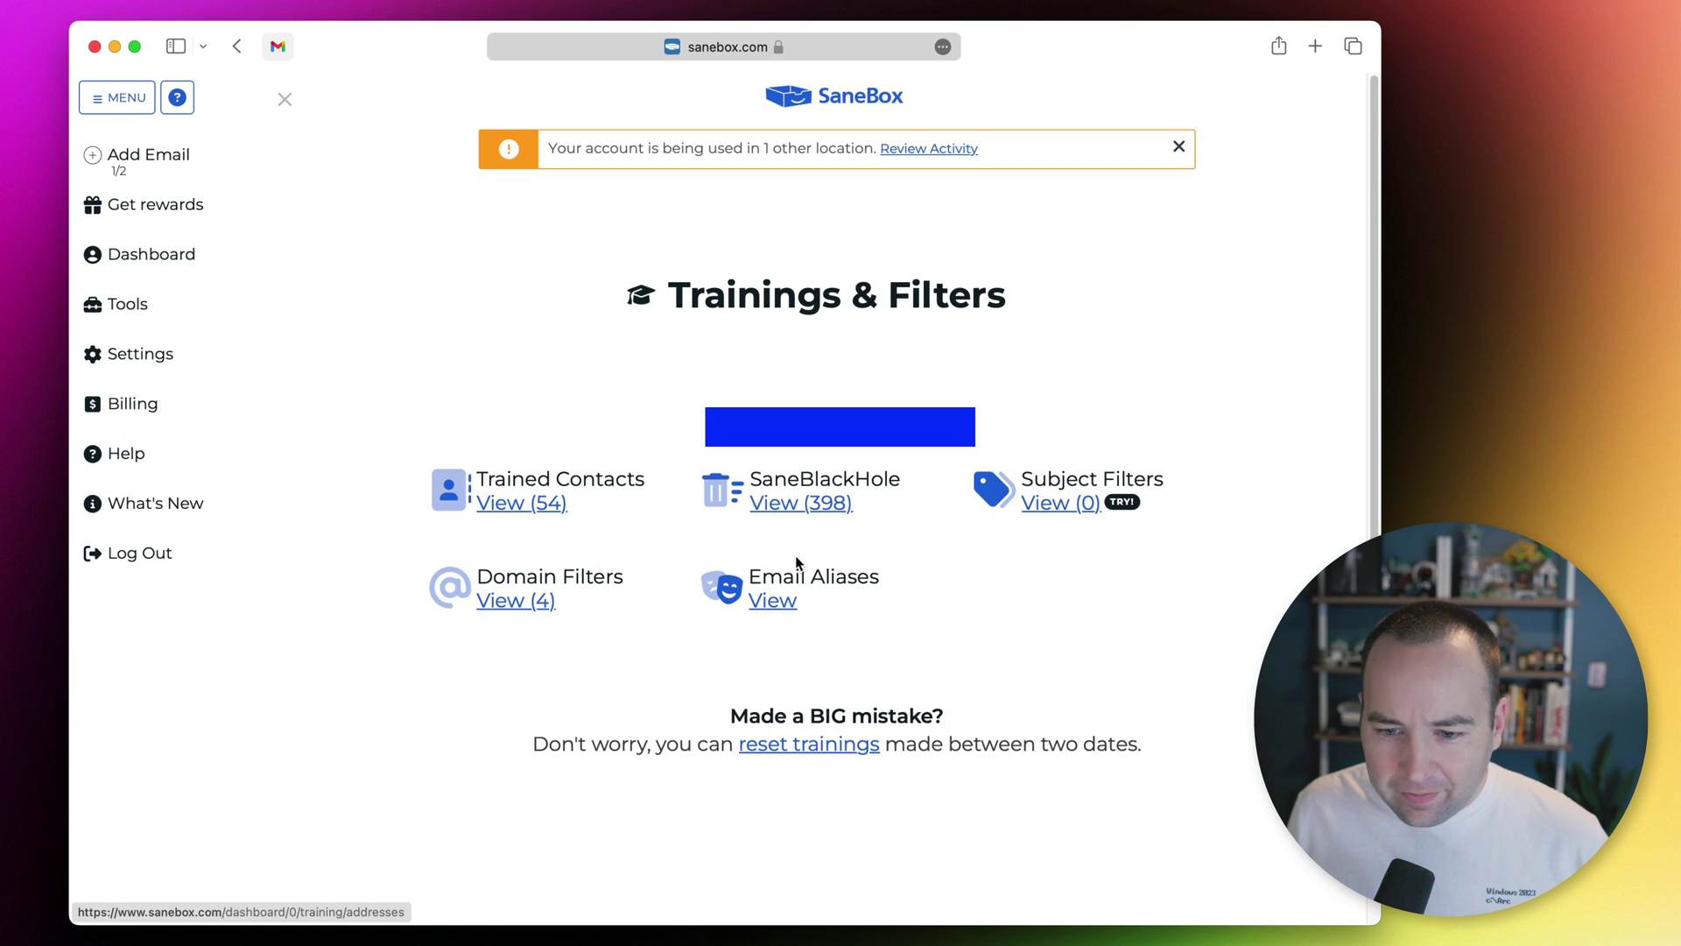
pyautogui.click(505, 604)
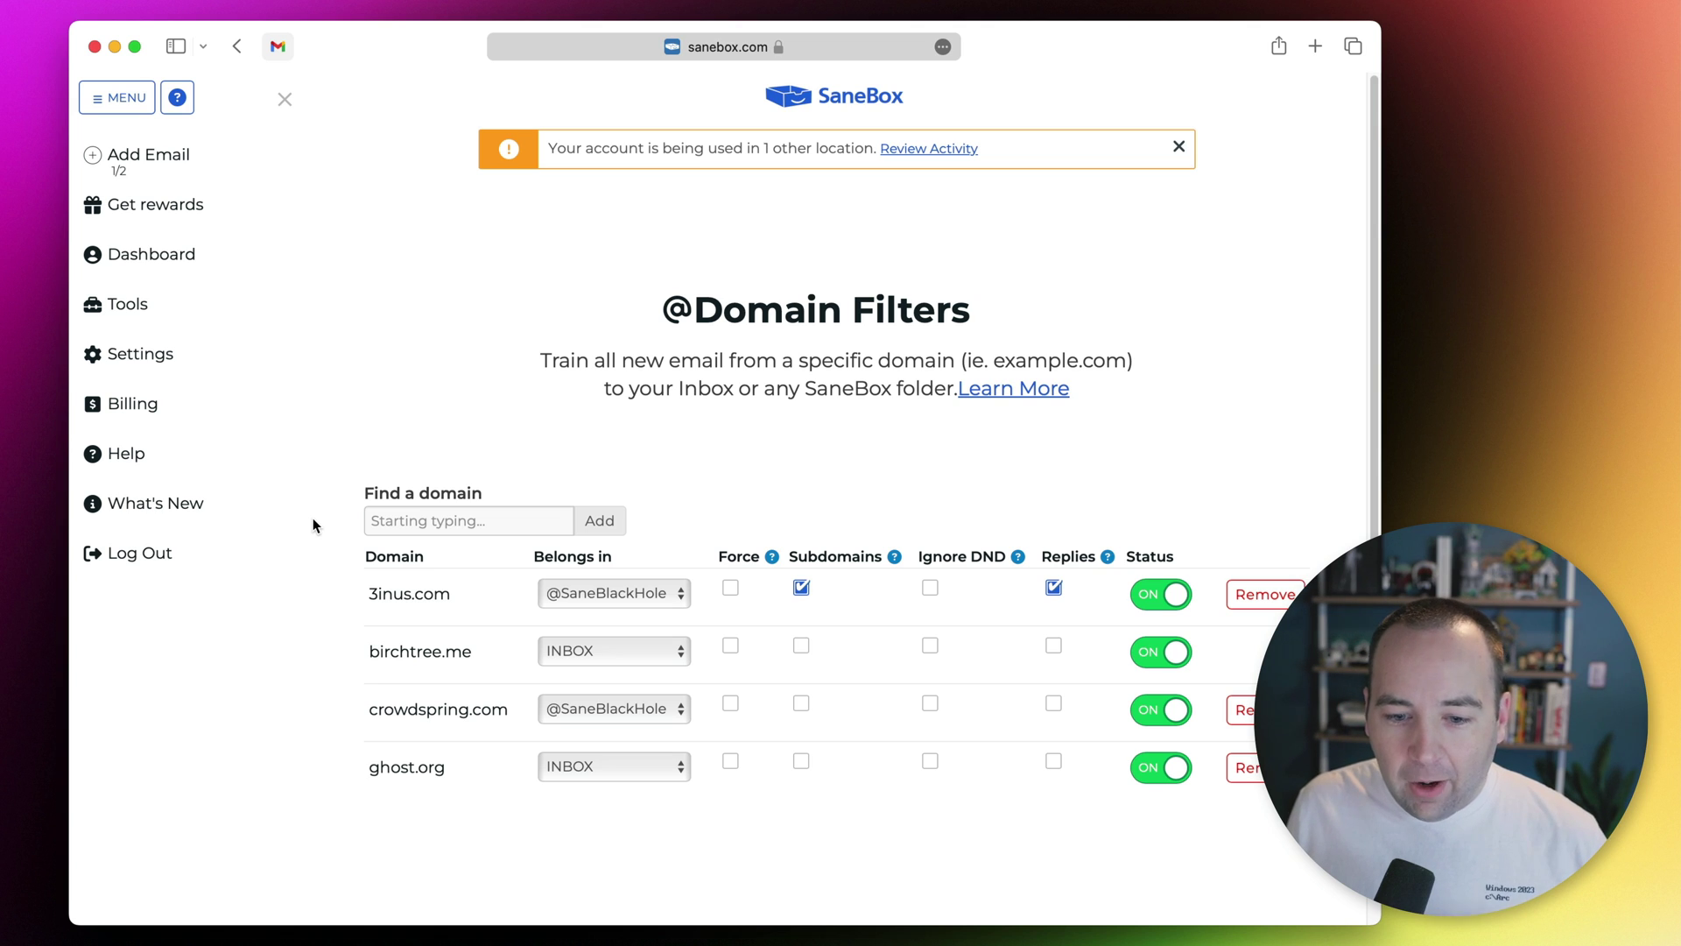
pyautogui.click(666, 603)
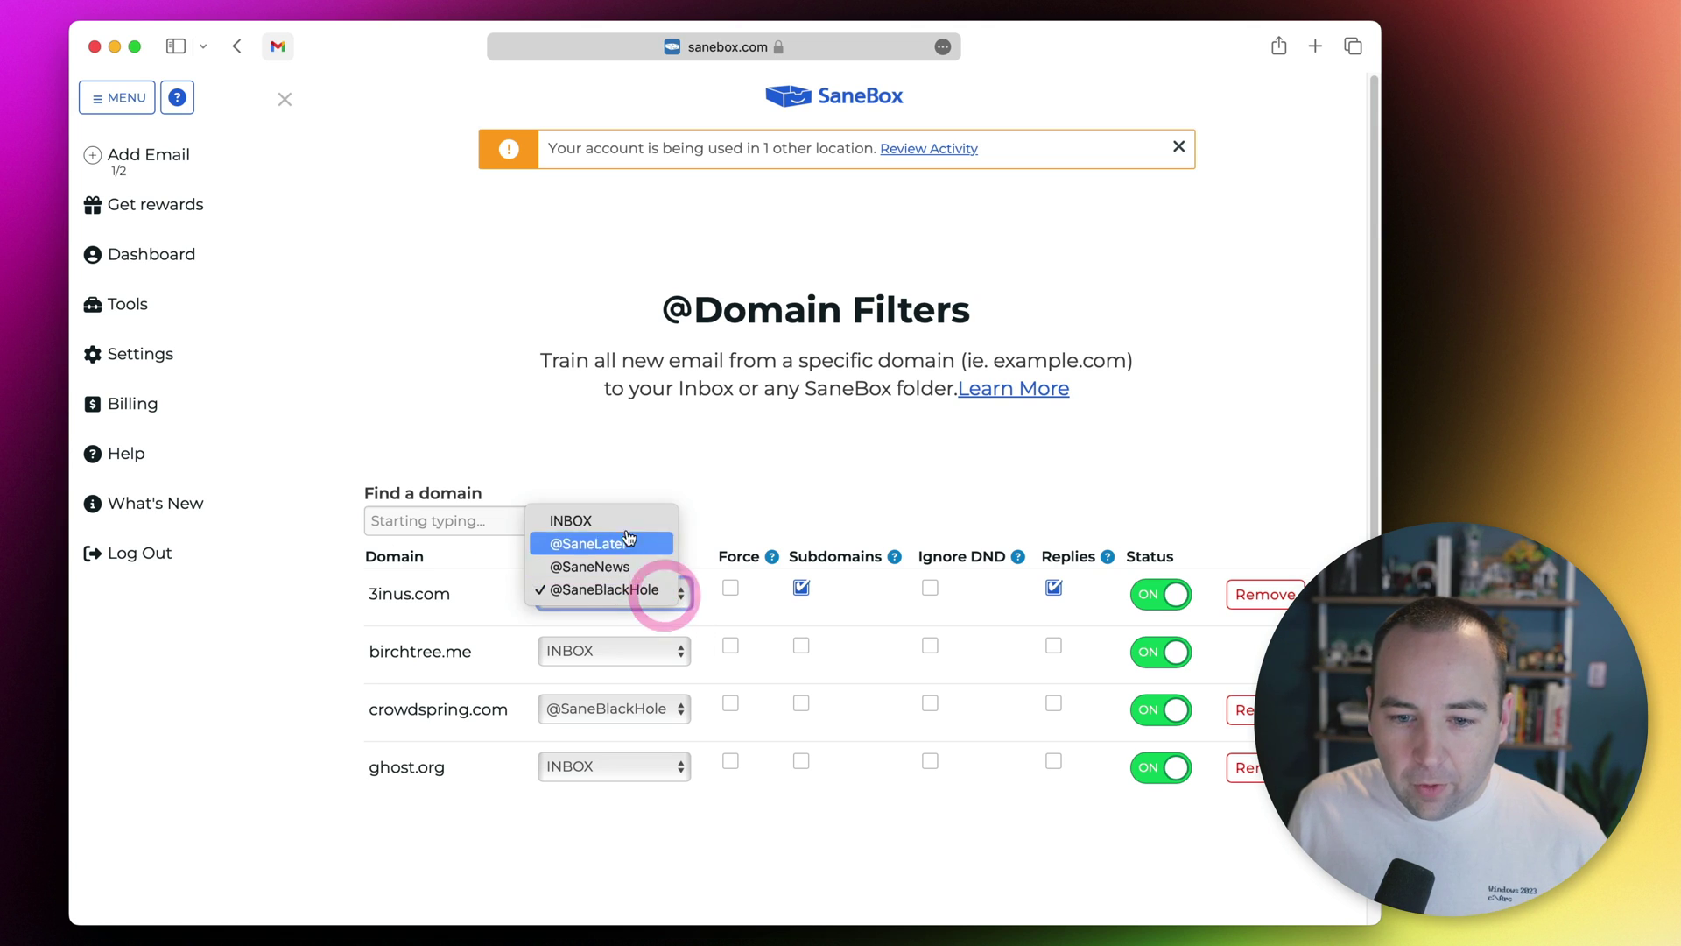
pyautogui.click(711, 496)
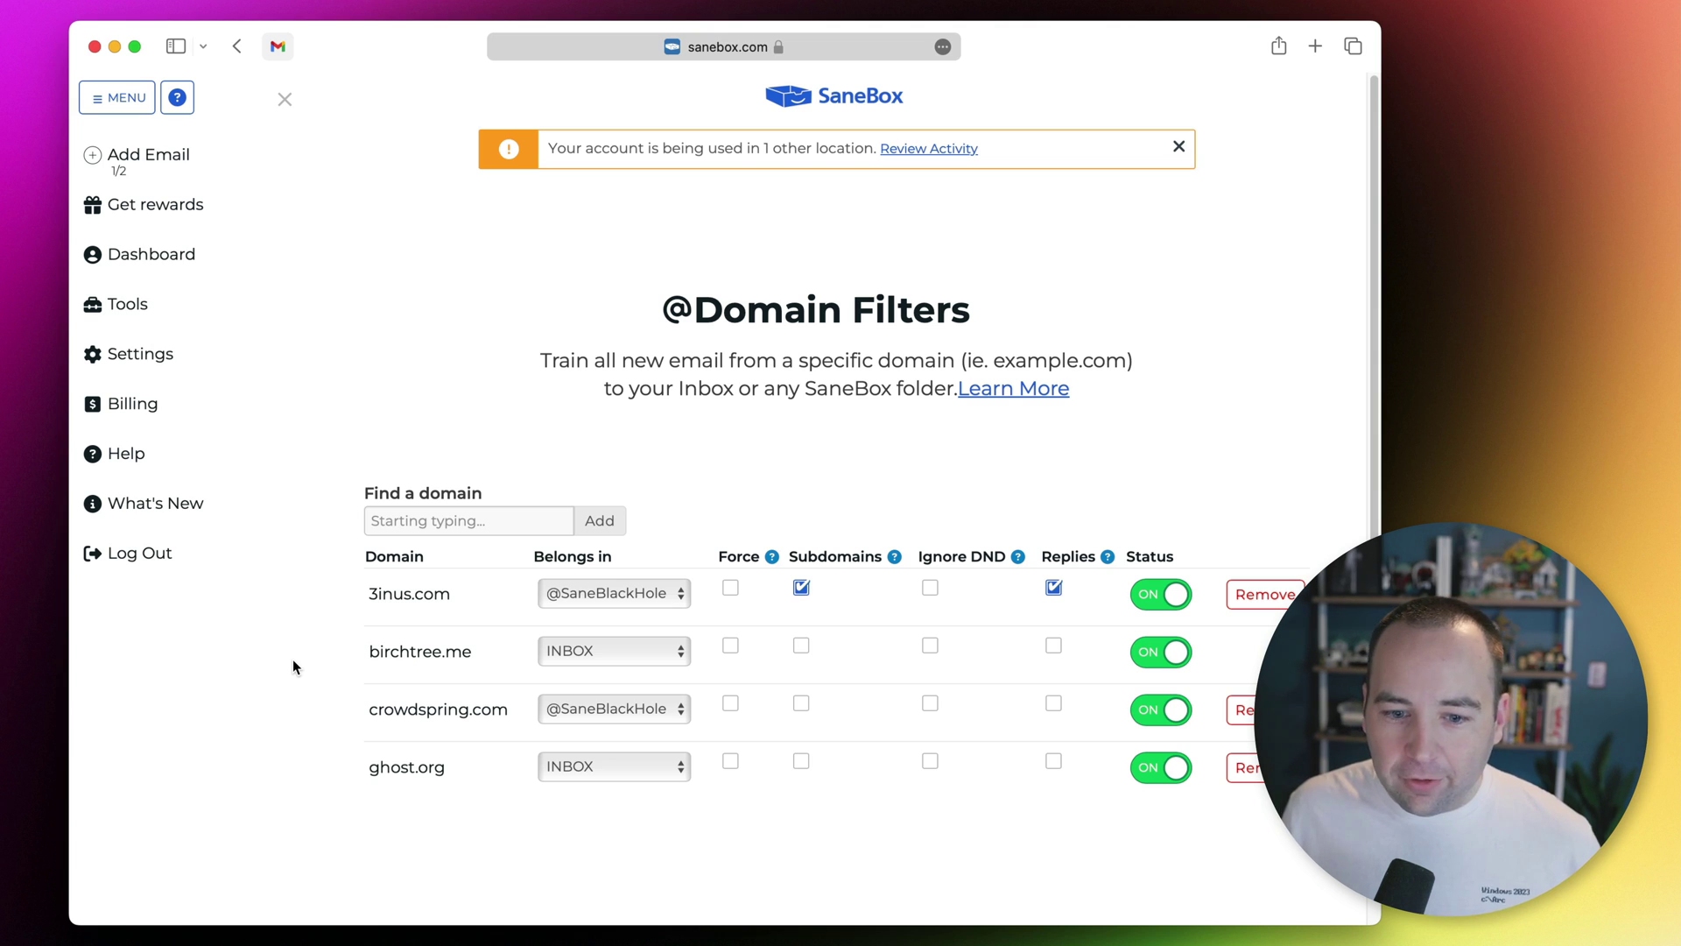
pyautogui.click(278, 46)
pyautogui.click(732, 50)
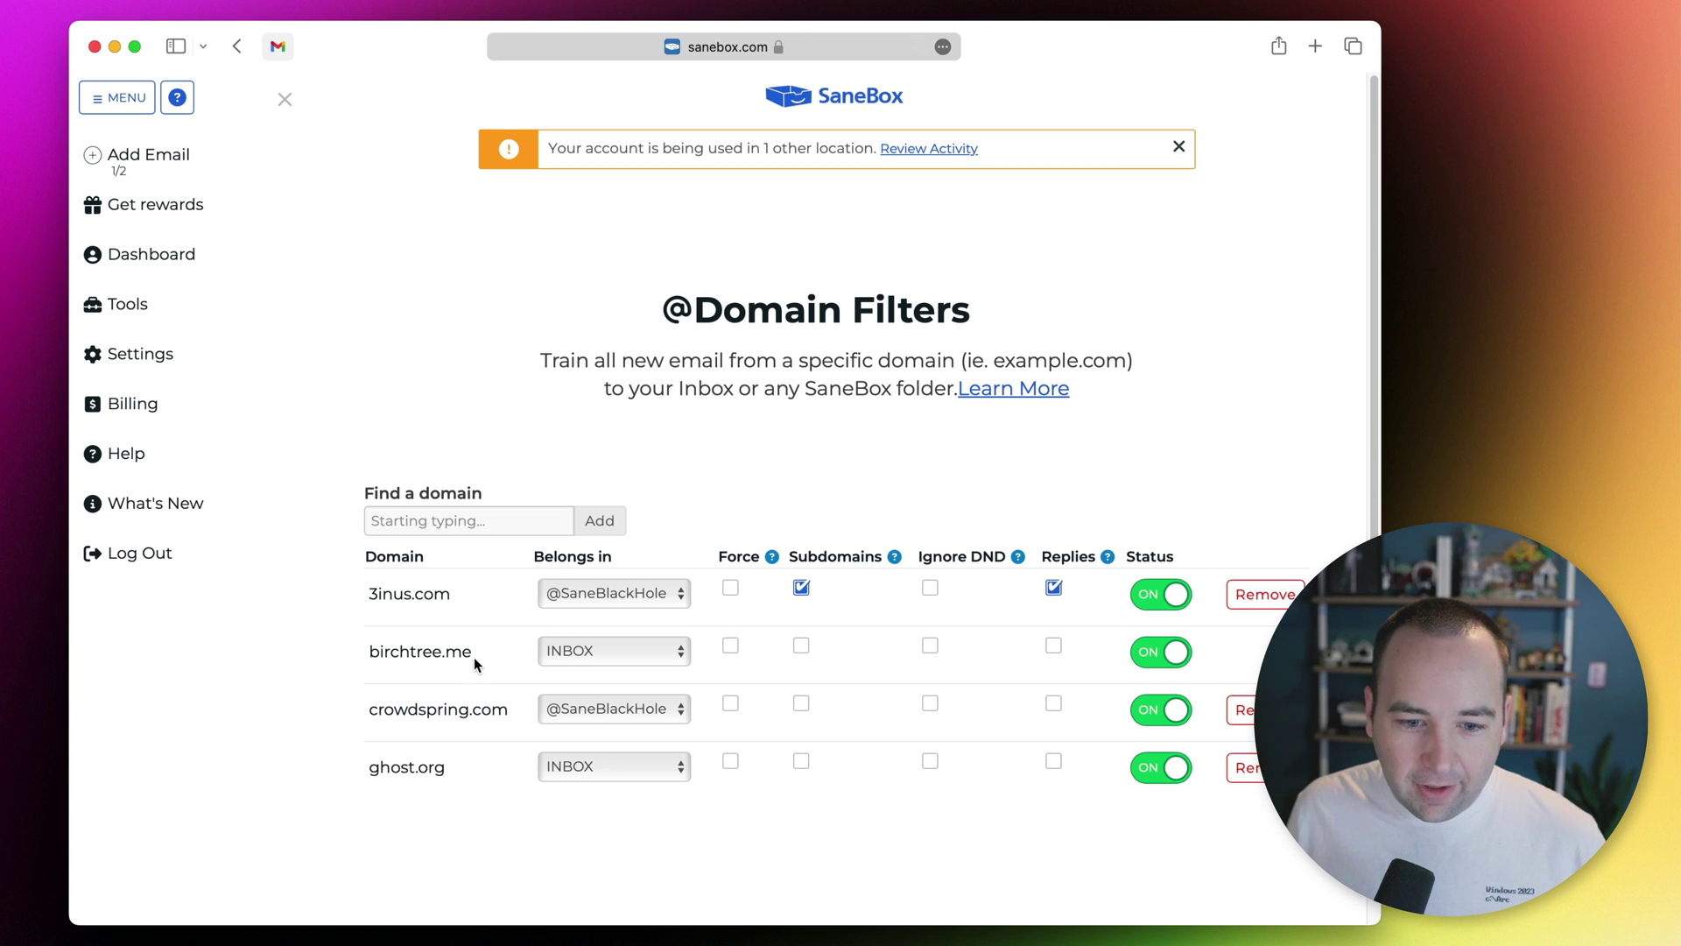
pyautogui.moveTo(368, 594); pyautogui.dragTo(454, 592)
pyautogui.click(452, 592)
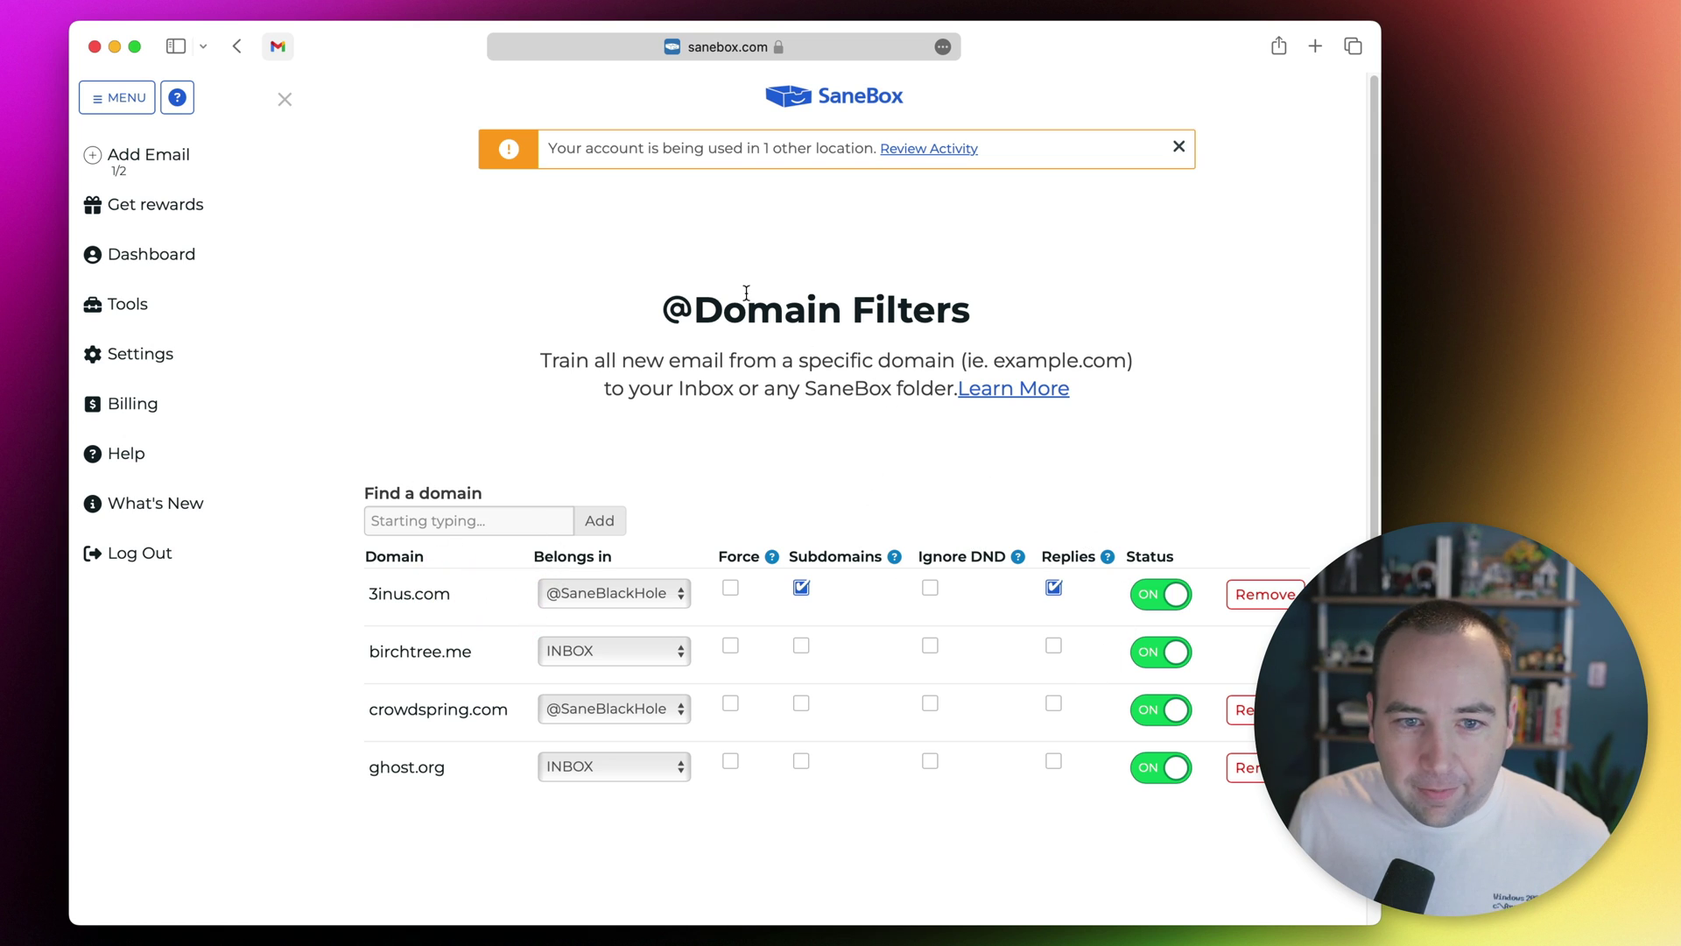
pyautogui.click(156, 255)
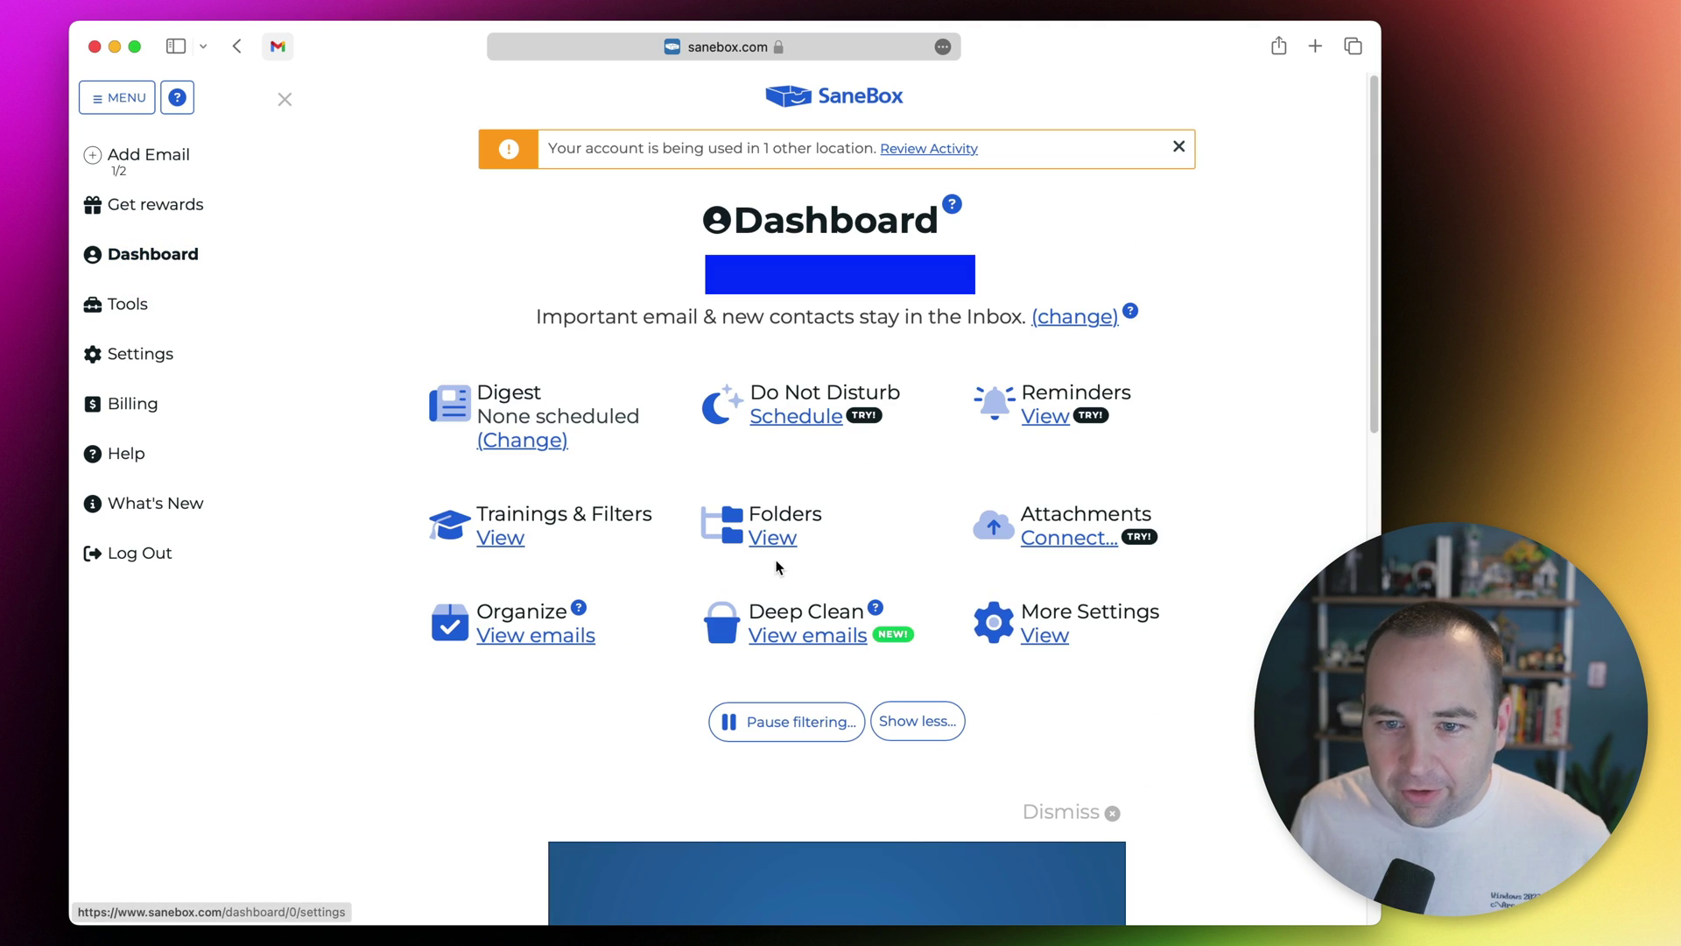
# From Billing, view the Snack, Lunch and Dinner plans, with Lunch as current plan.
pyautogui.click(126, 404)
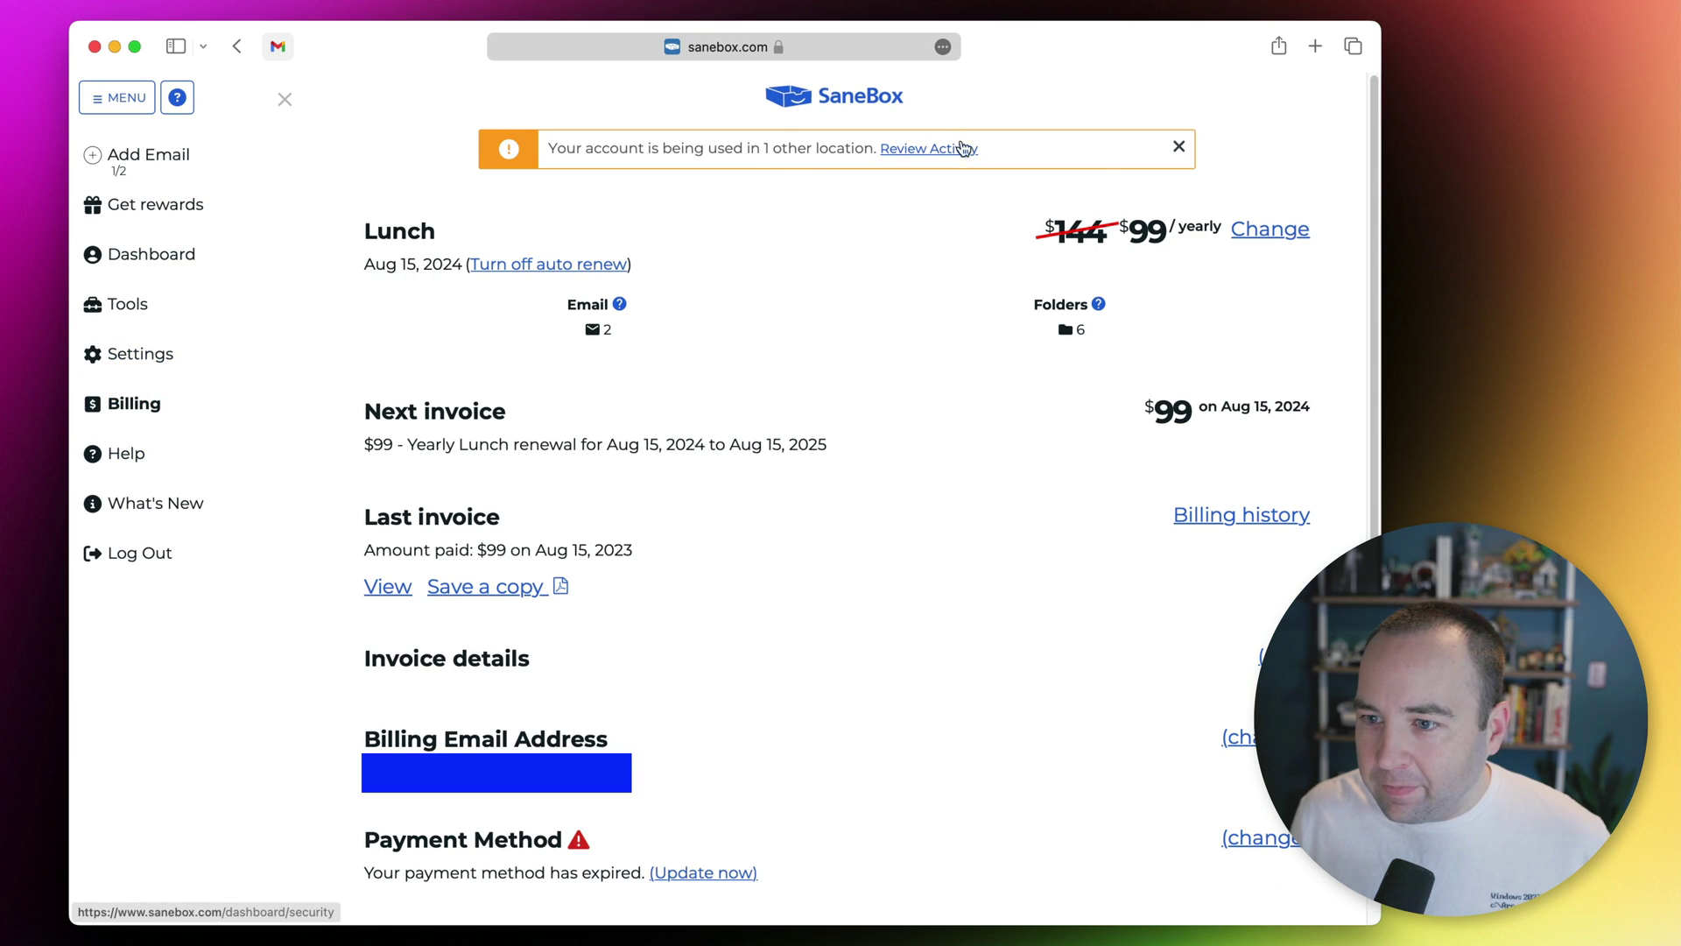
pyautogui.click(1280, 230)
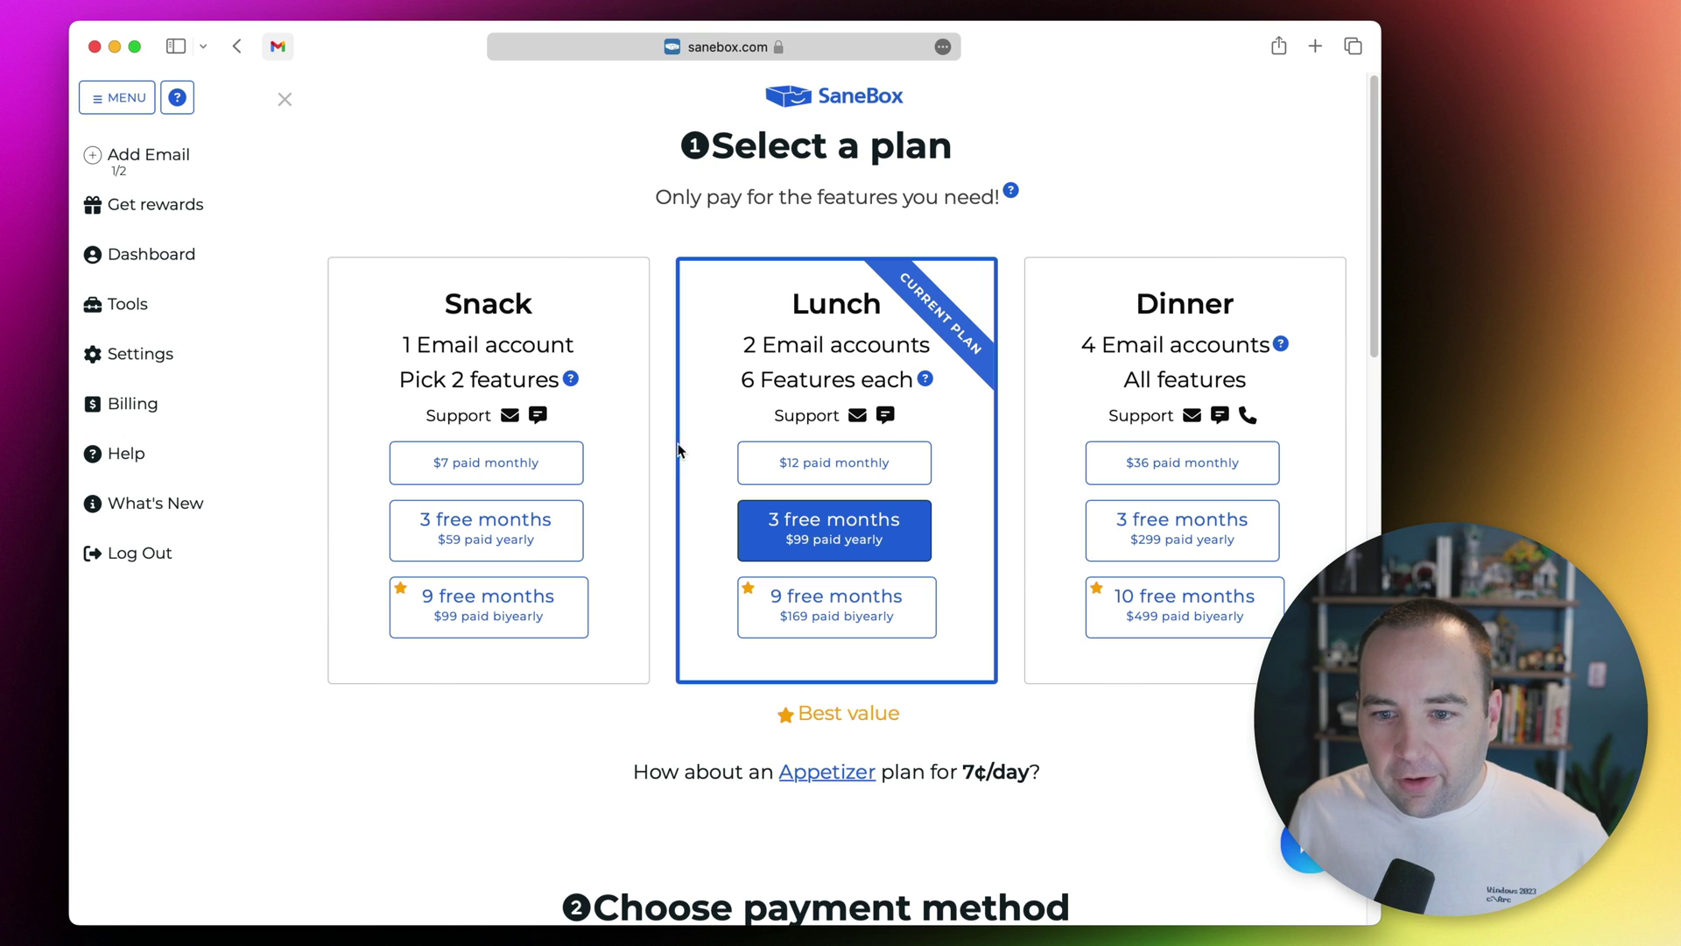
pyautogui.moveTo(750, 378); pyautogui.dragTo(898, 378)
pyautogui.click(899, 378)
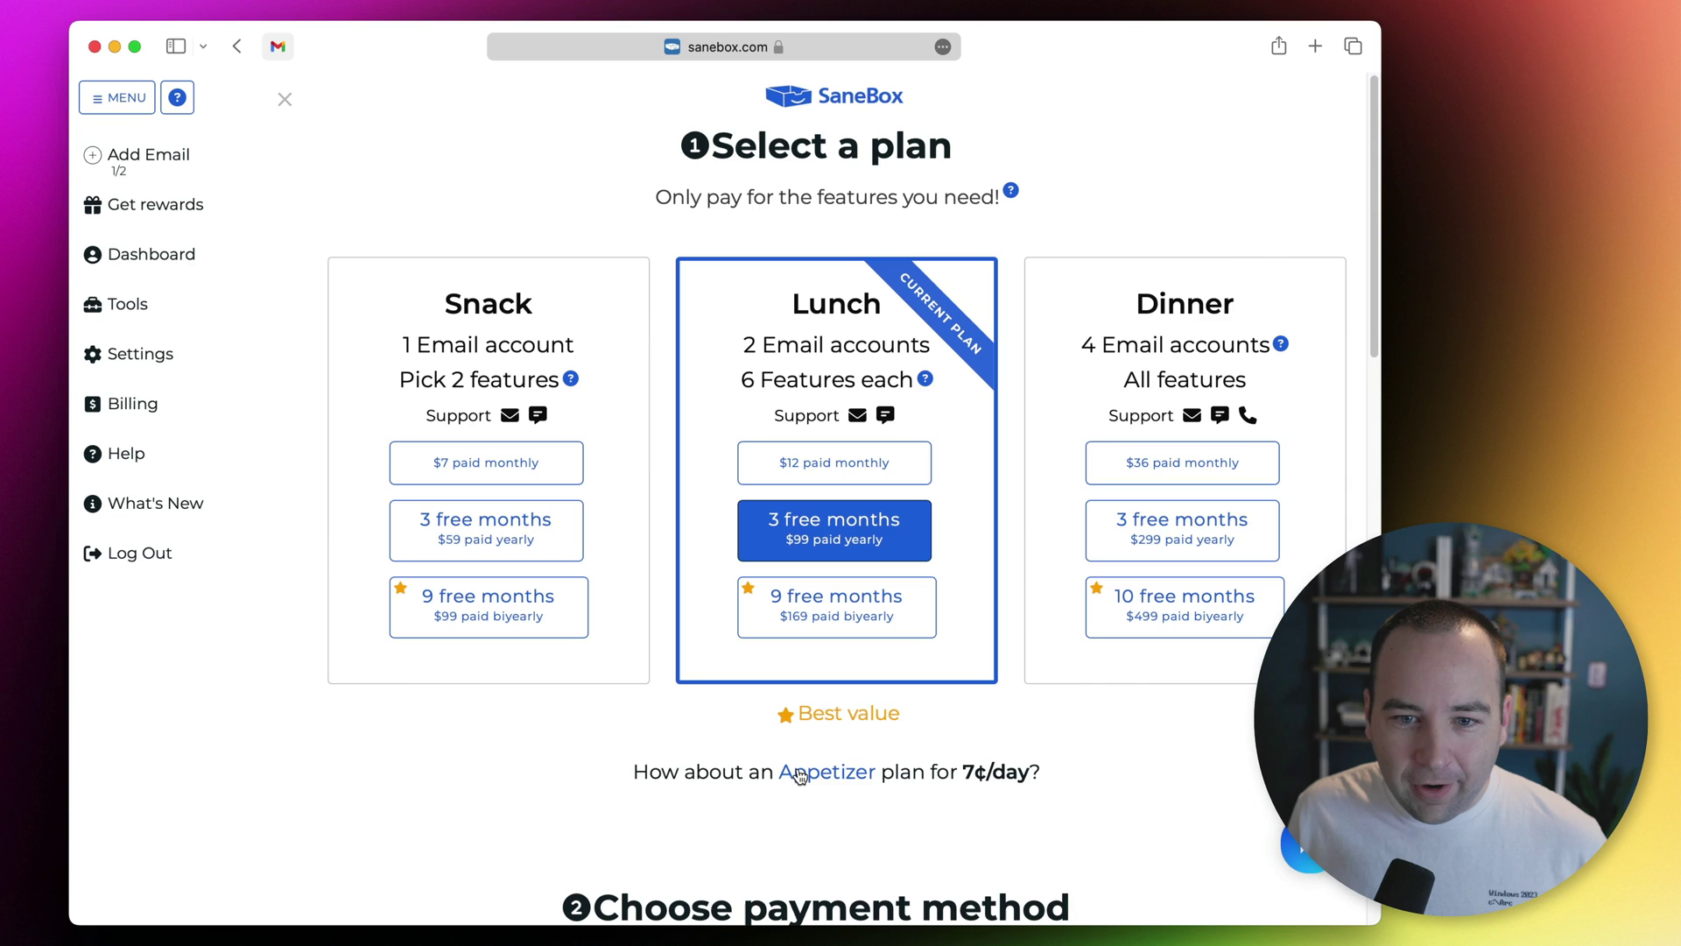
pyautogui.click(799, 775)
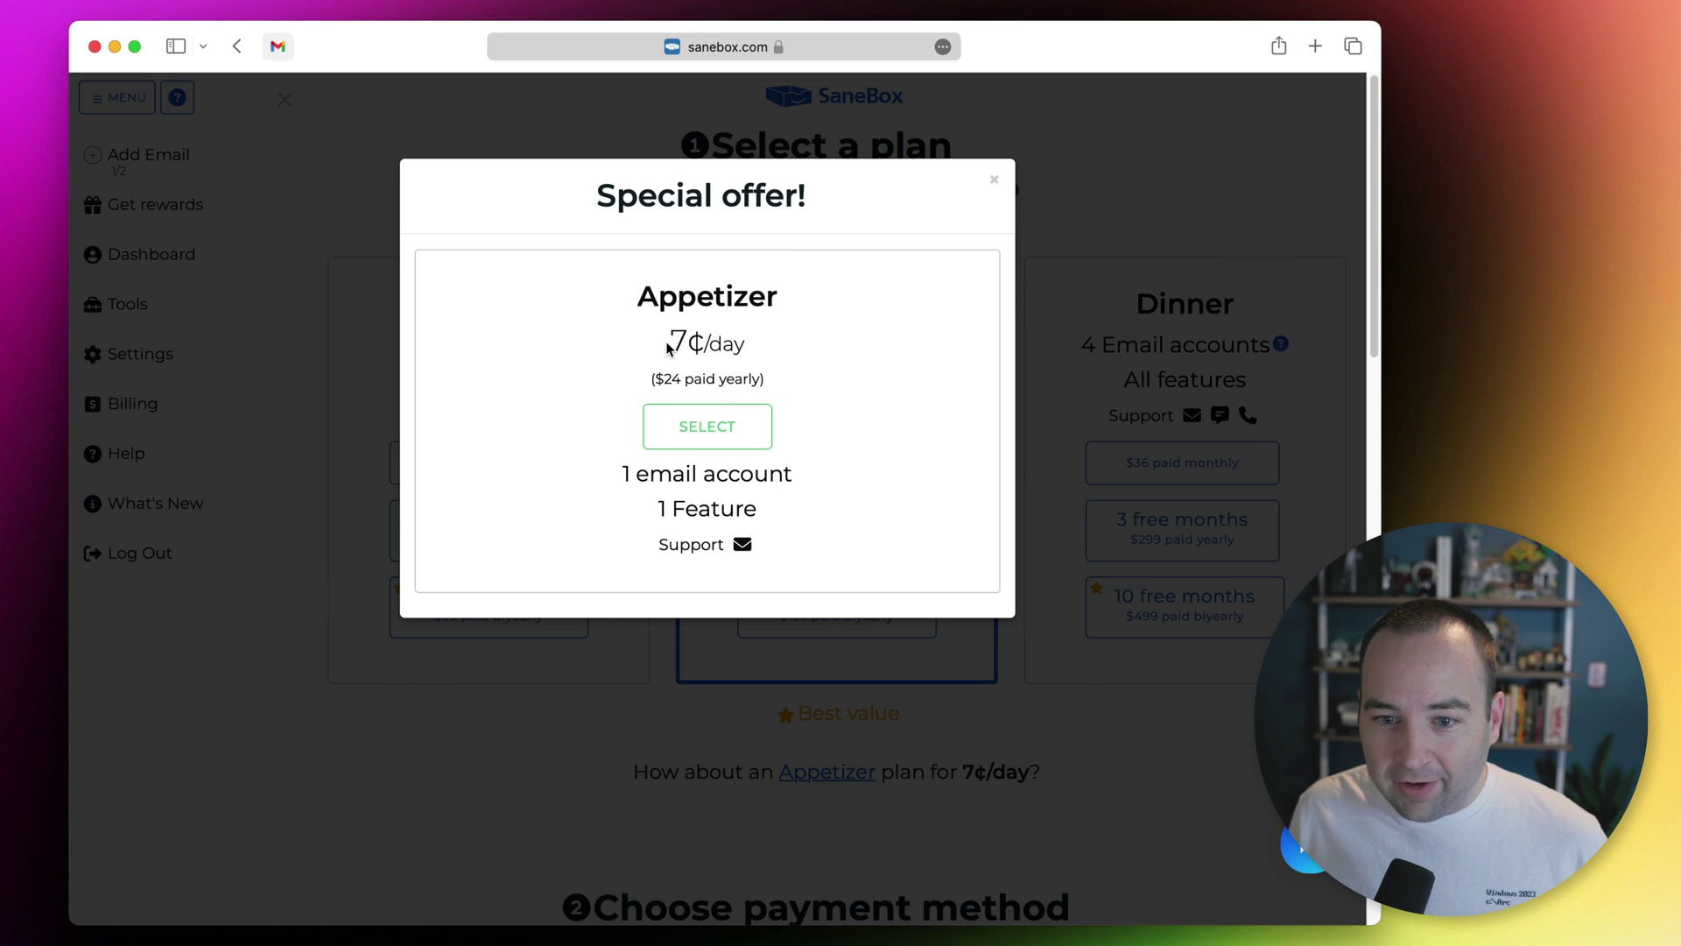
pyautogui.tripleClick(818, 387)
pyautogui.click(818, 387)
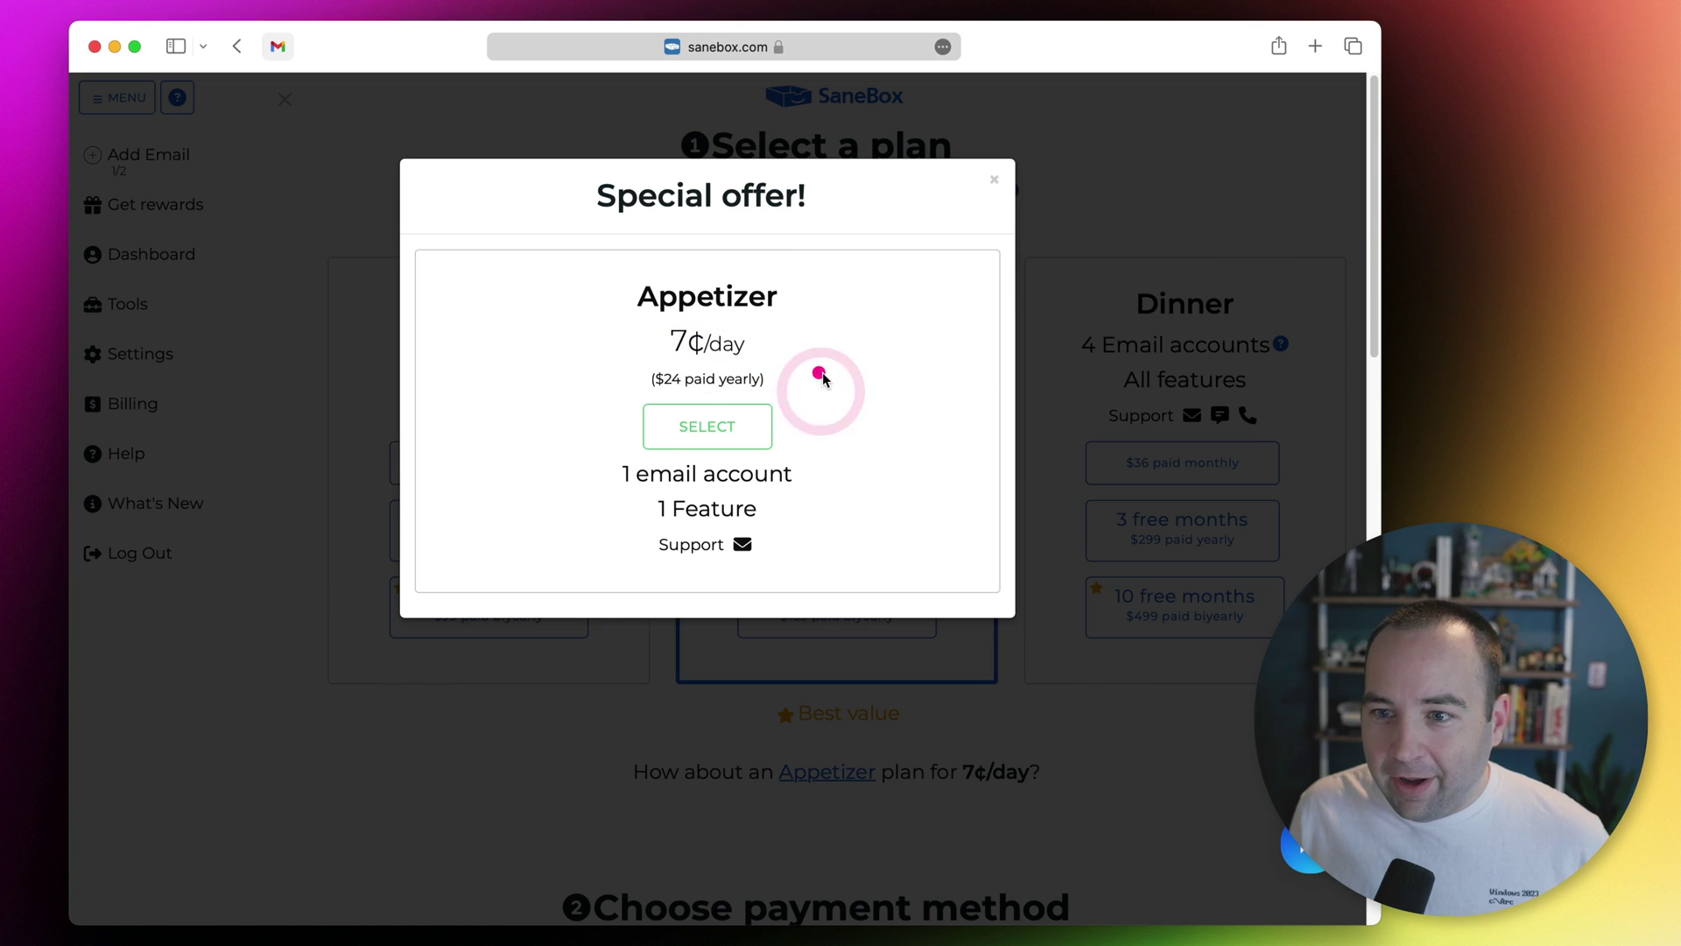
pyautogui.click(998, 183)
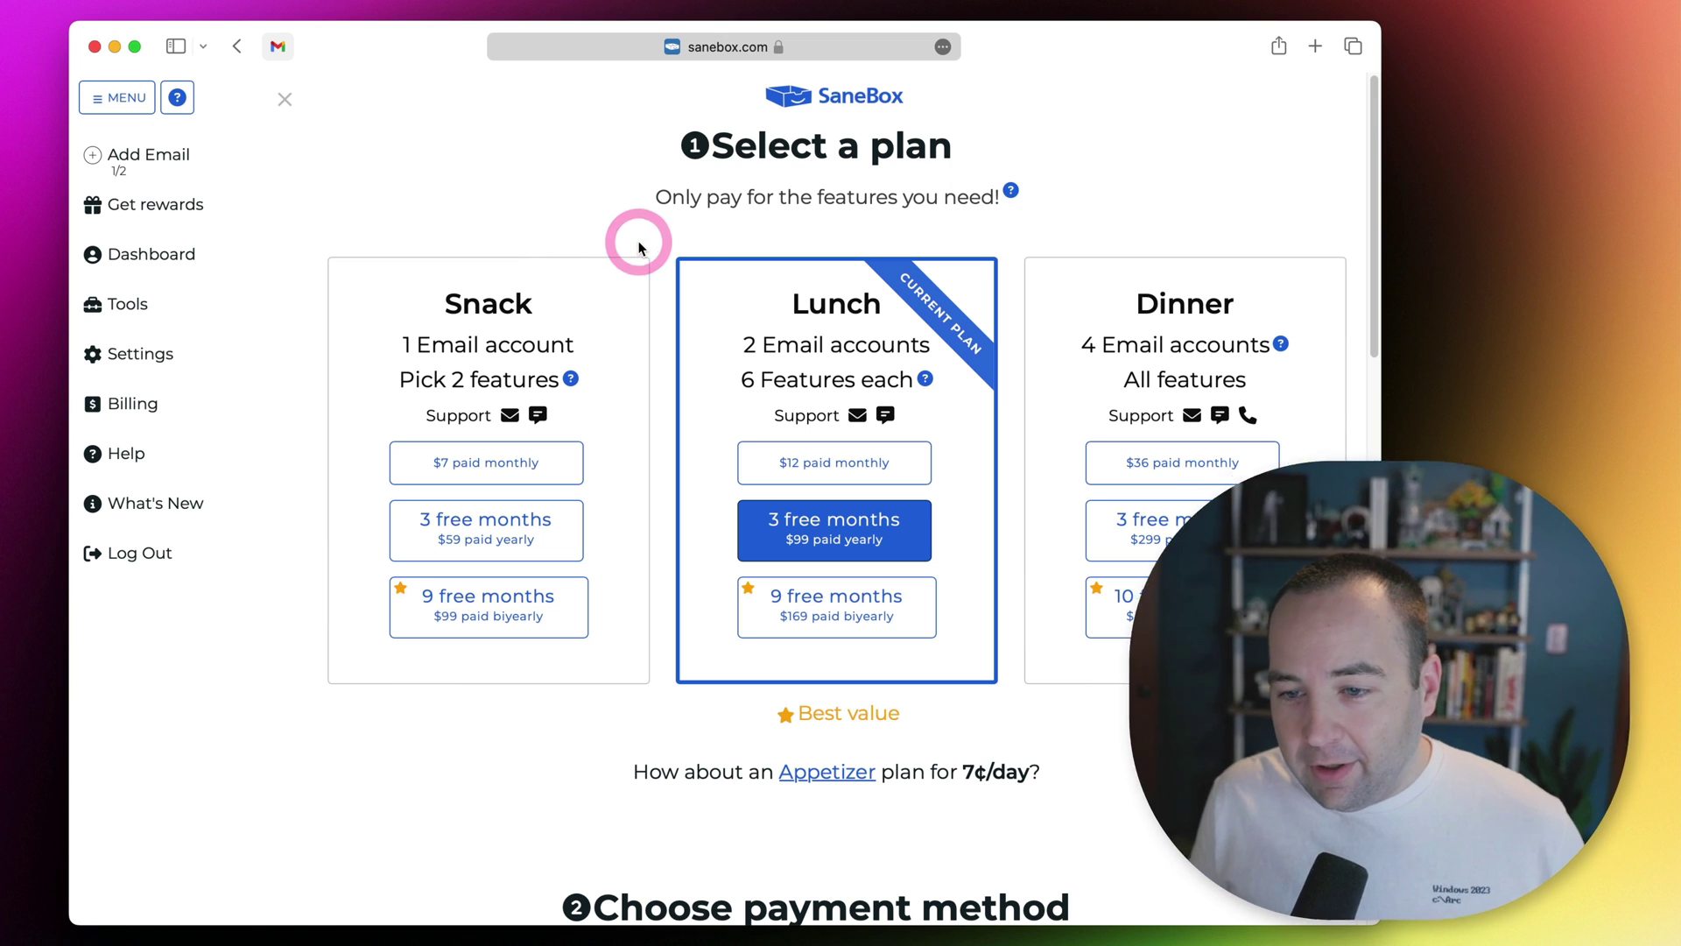